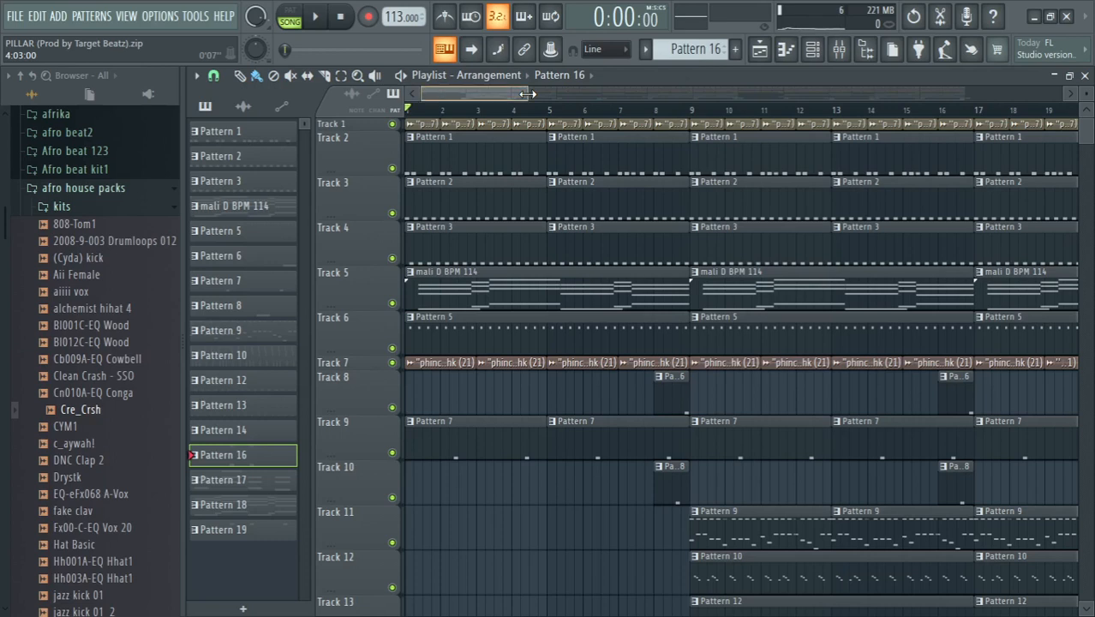
Play the full arrangement from the start with bars 1 to 12 in view, and stop playback.
mouse_move(526, 93)
mouse_down()
mouse_move(501, 101)
mouse_move(552, 100)
mouse_move(471, 102)
mouse_move(554, 100)
mouse_move(542, 101)
mouse_up()
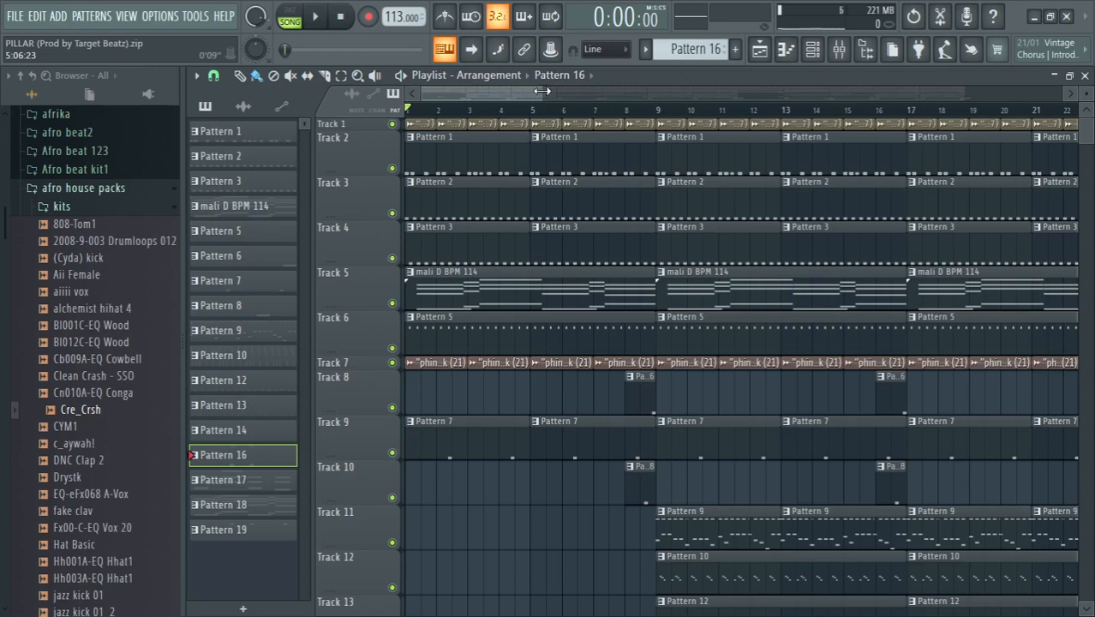
drag(541, 91, 489, 103)
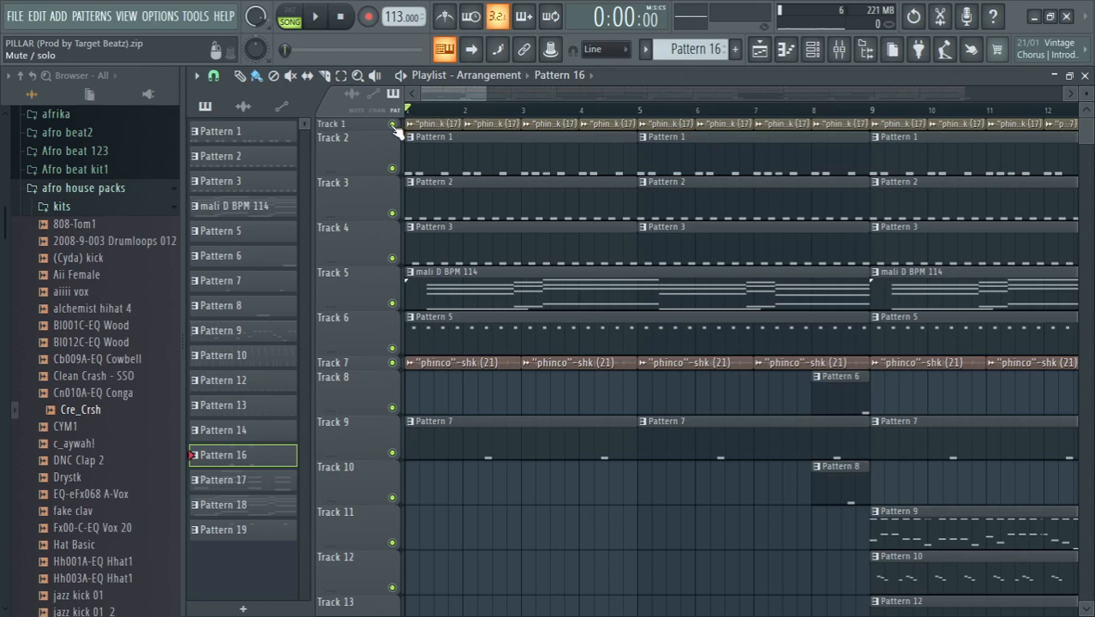
key(space)
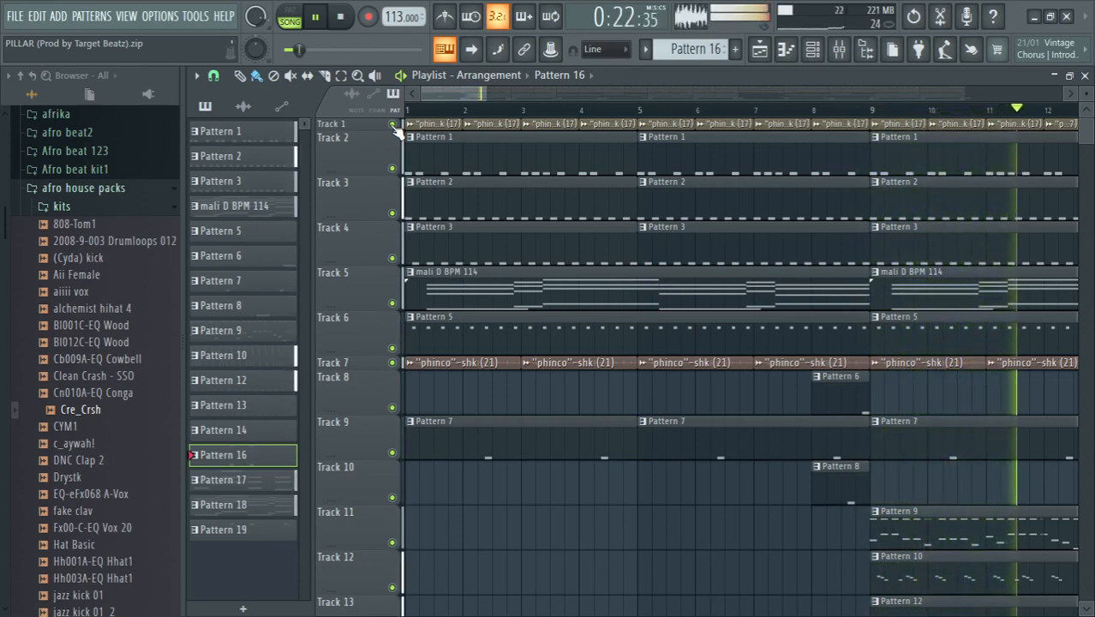
key(space)
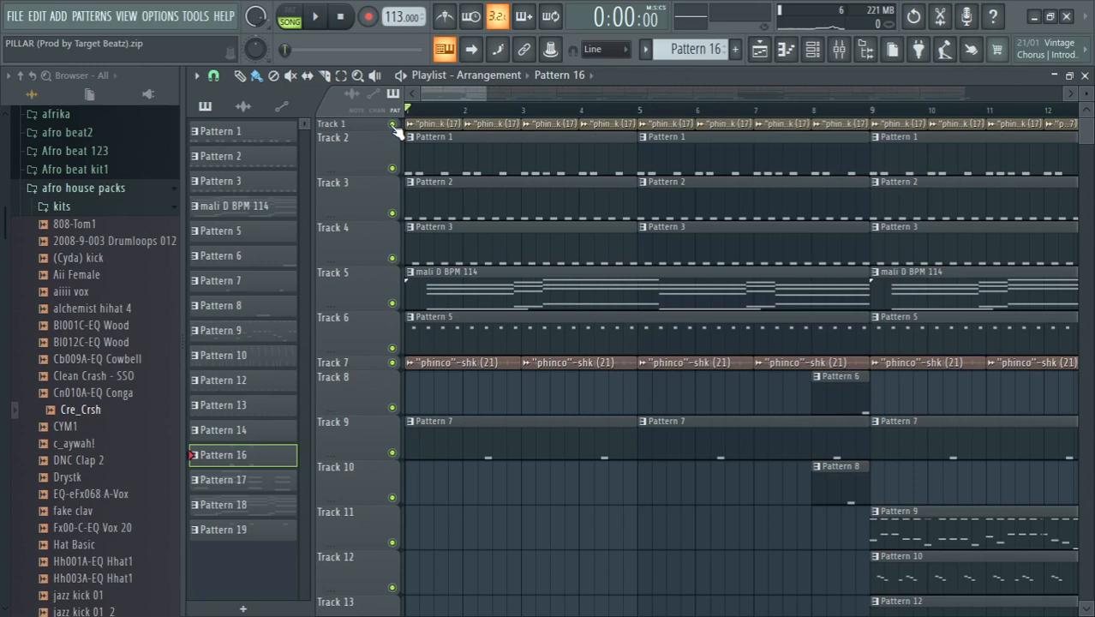
Enlarge Track 1 to show its waveform, solo it, and start playback.
drag(385, 129, 383, 206)
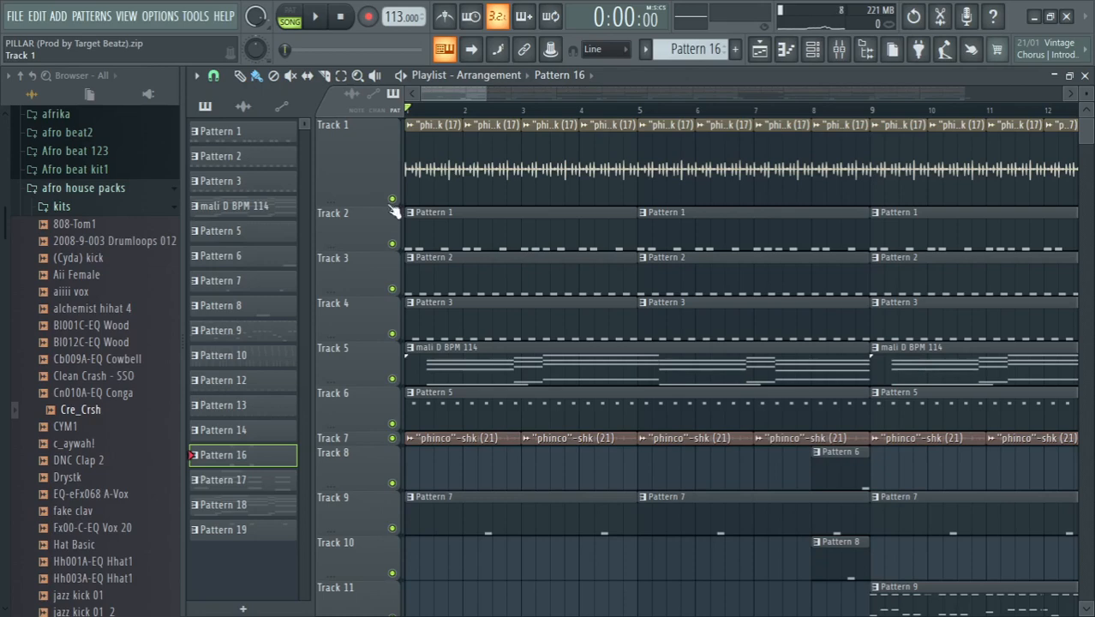
ctrl+click(393, 200)
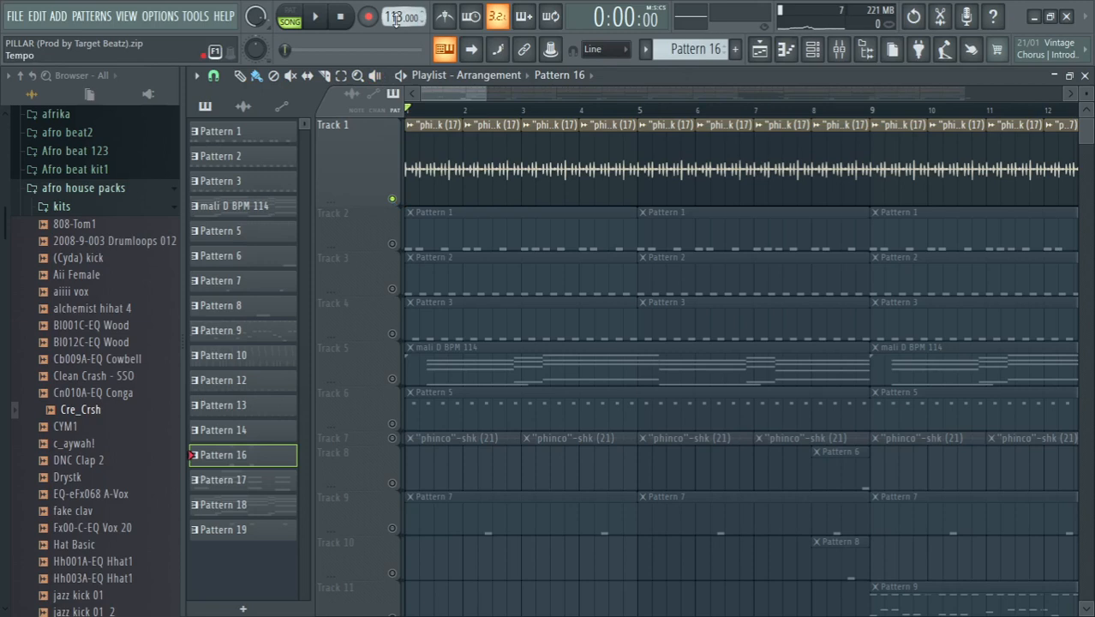
key(space)
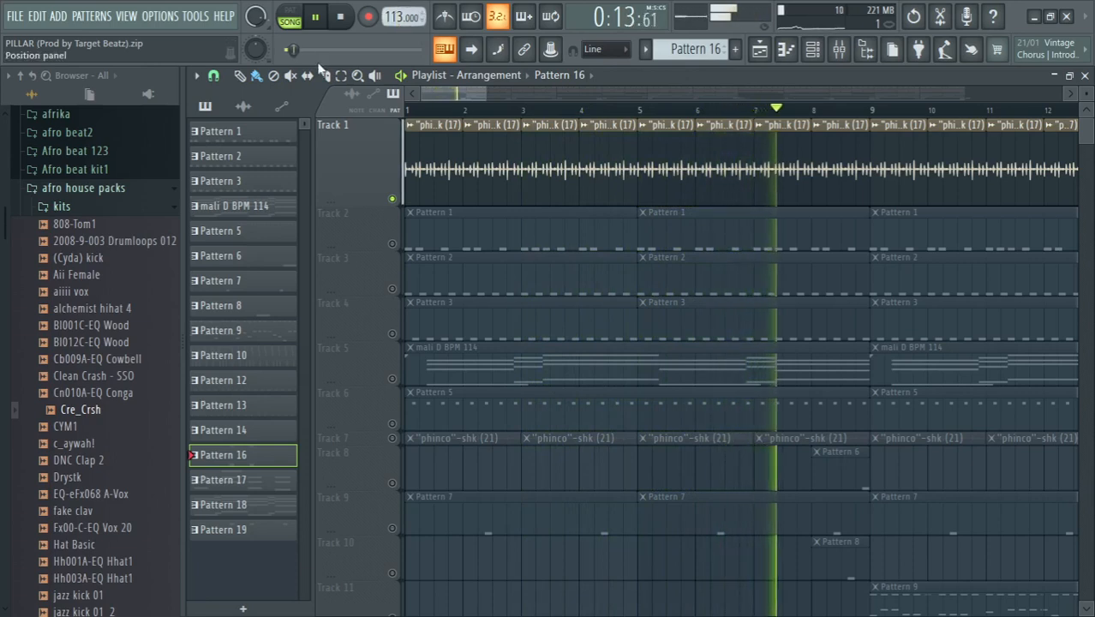
Solo Tracks 2, 3, 4, 5 and 6 one after another during playback to hear each part alone.
right_click(393, 245)
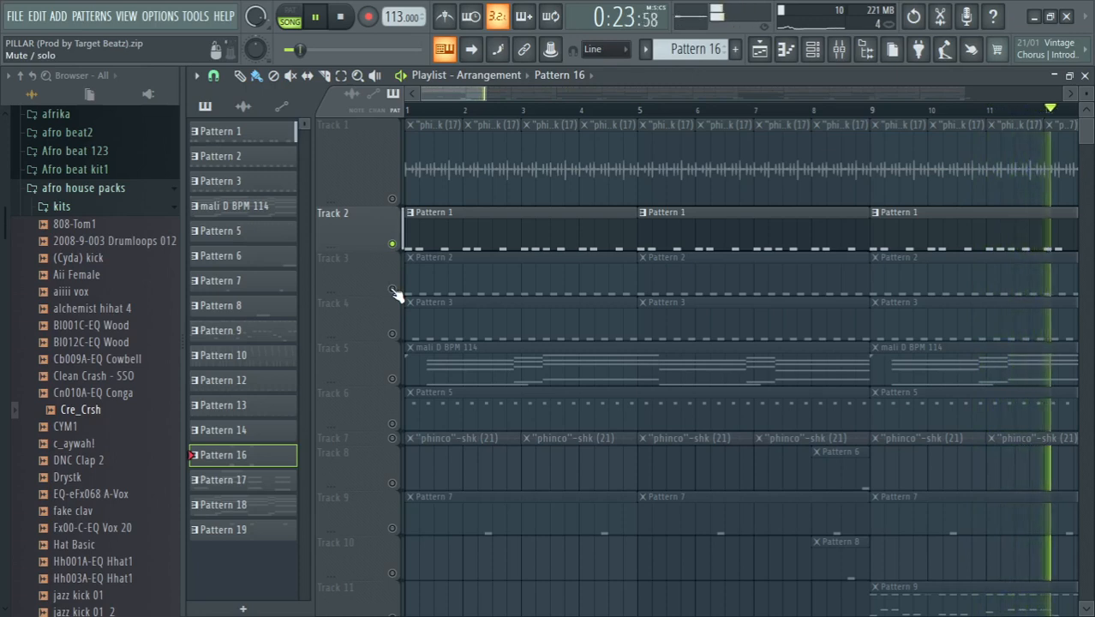
right_click(394, 290)
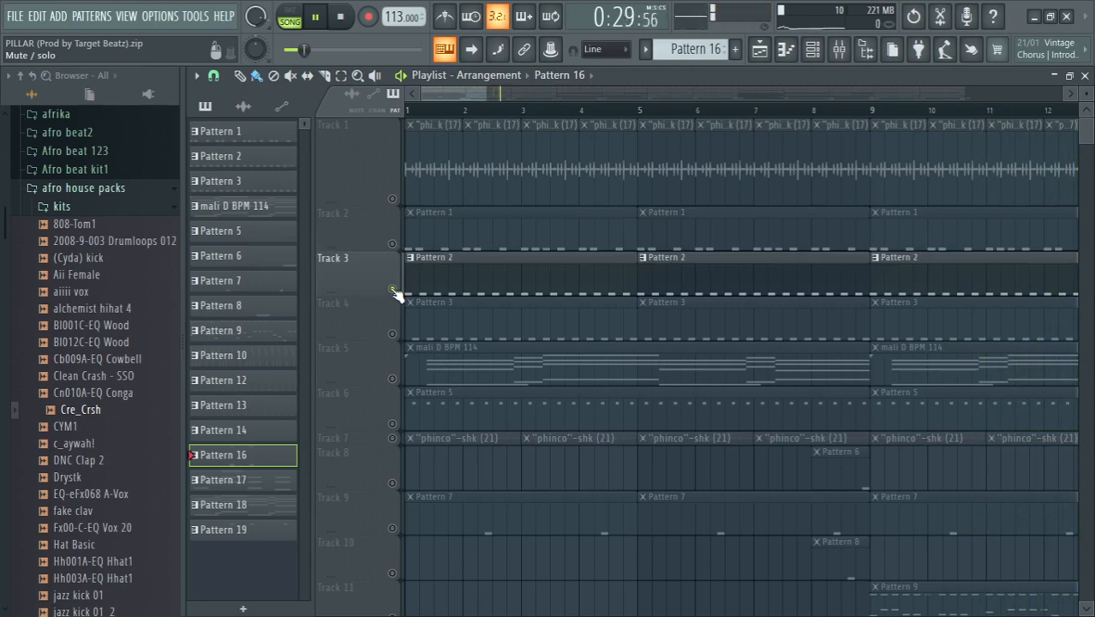
right_click(393, 334)
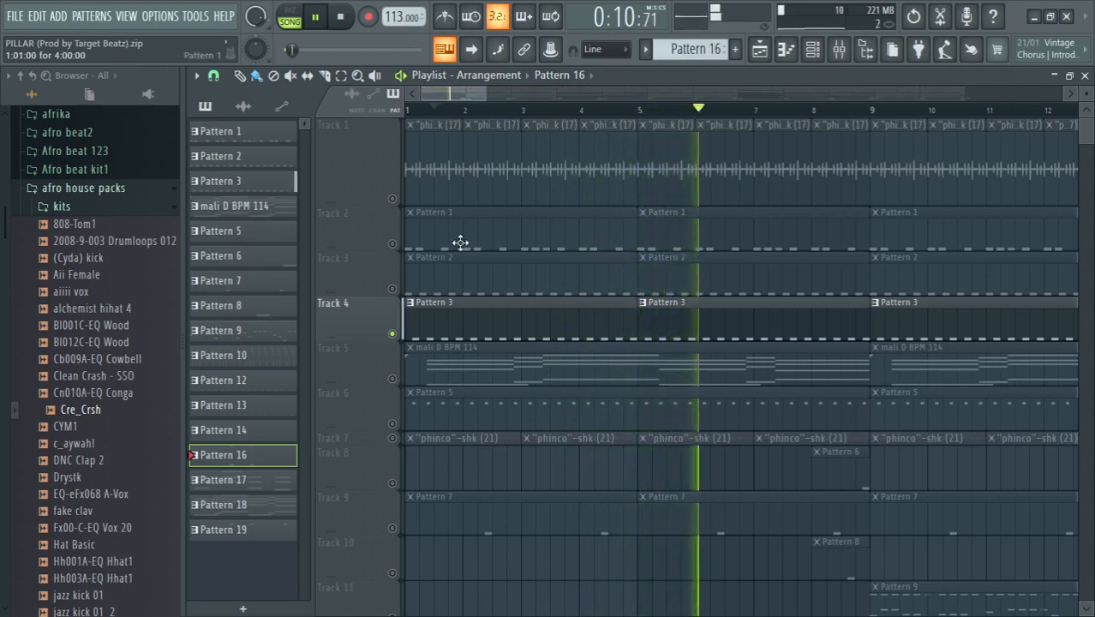
right_click(393, 379)
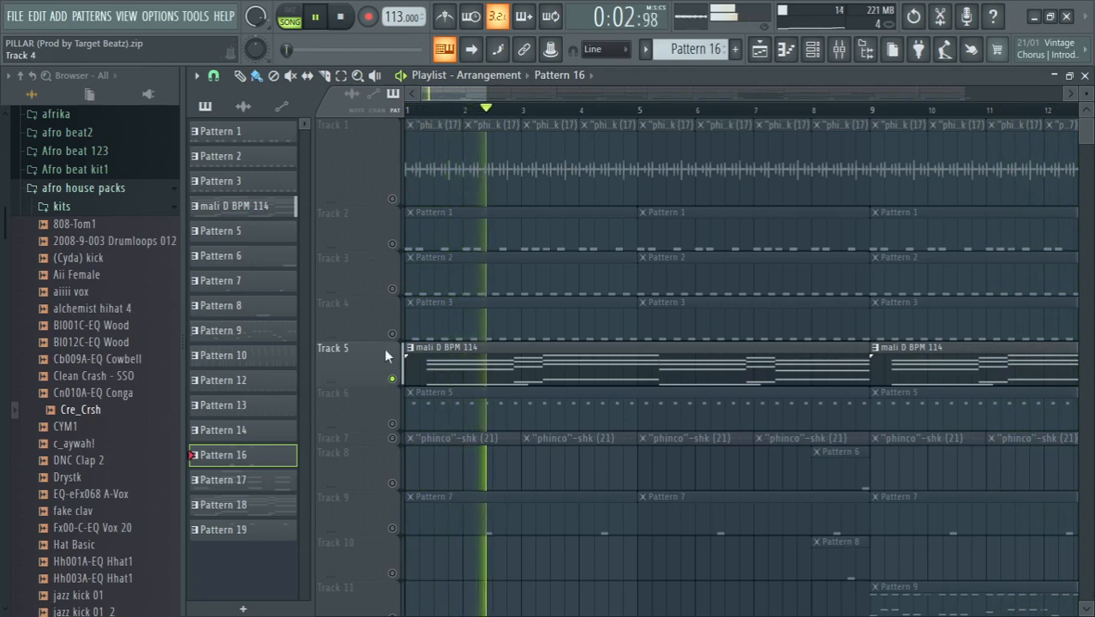
right_click(393, 424)
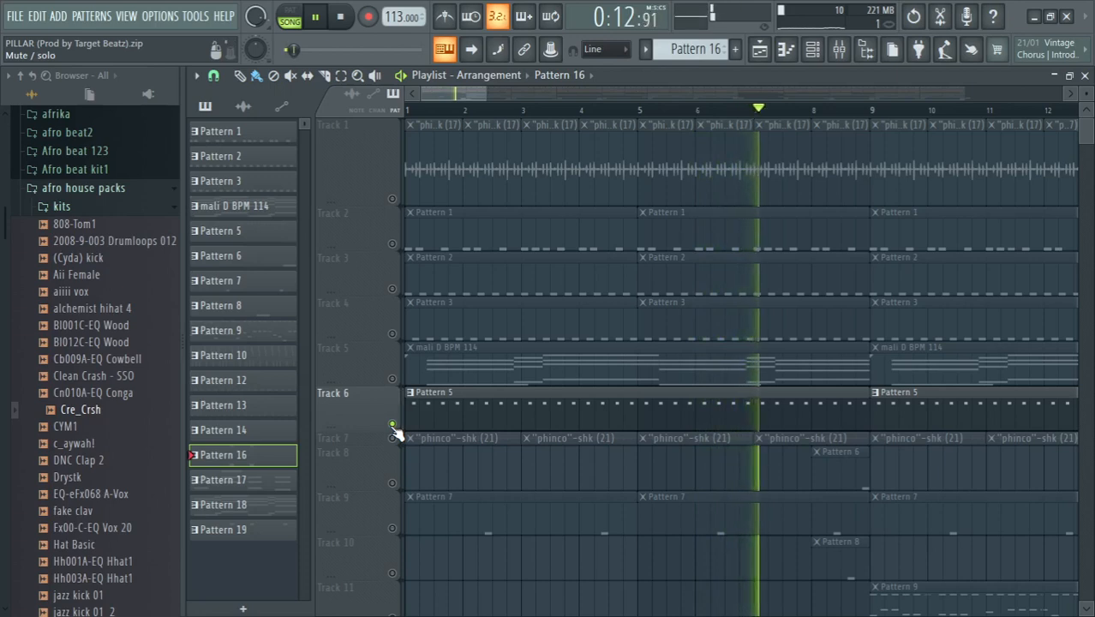
Solo Track 8 and play its Pattern 6 clip from bar 8.
right_click(395, 486)
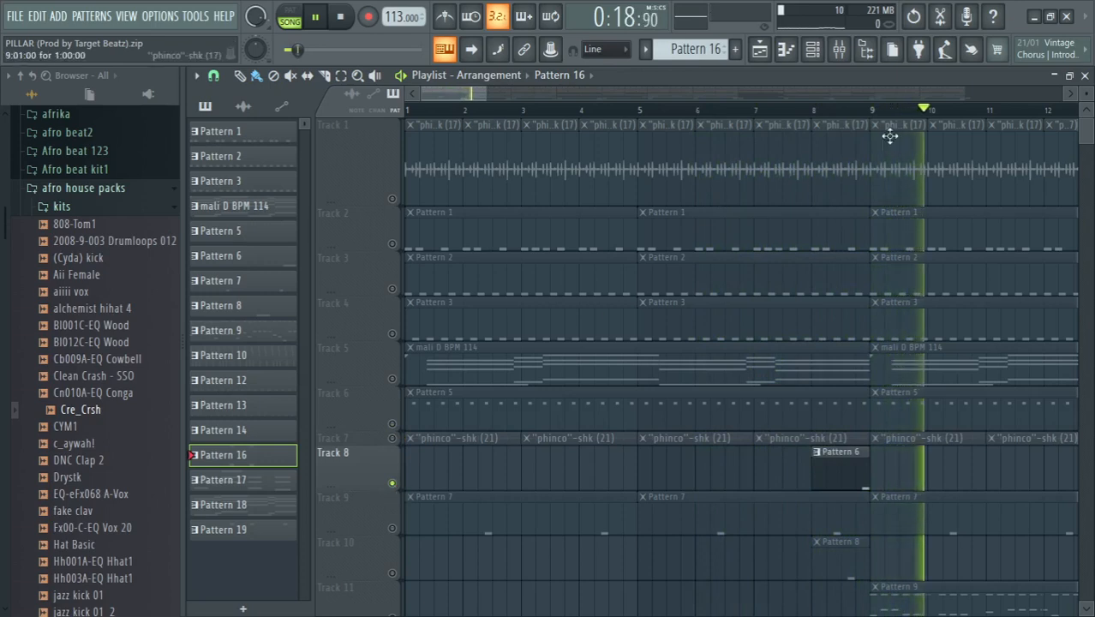
click(843, 112)
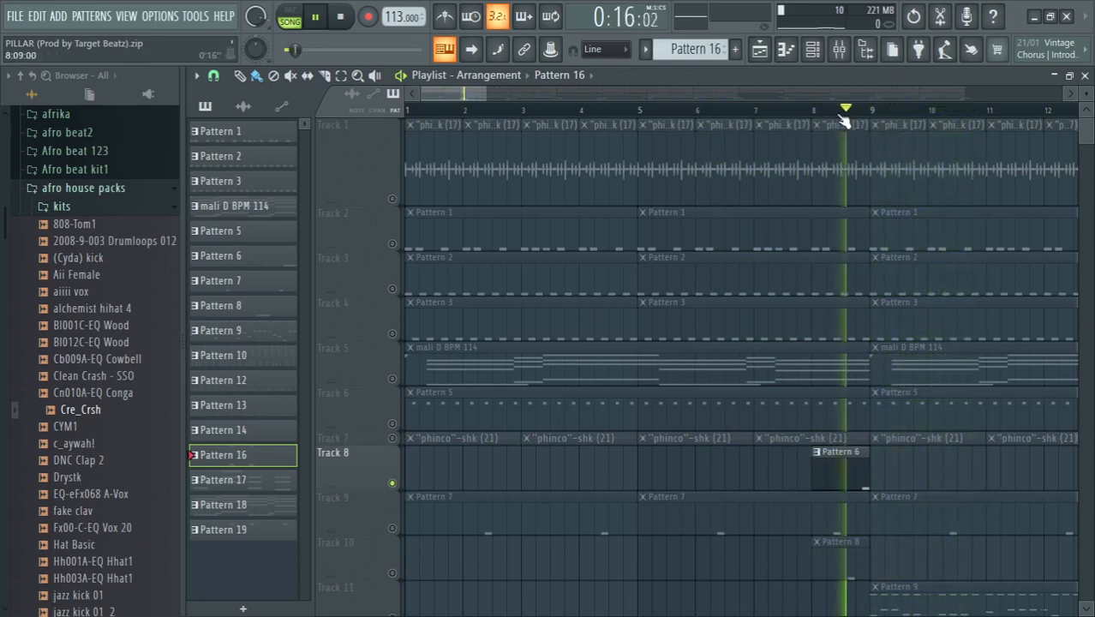
click(833, 111)
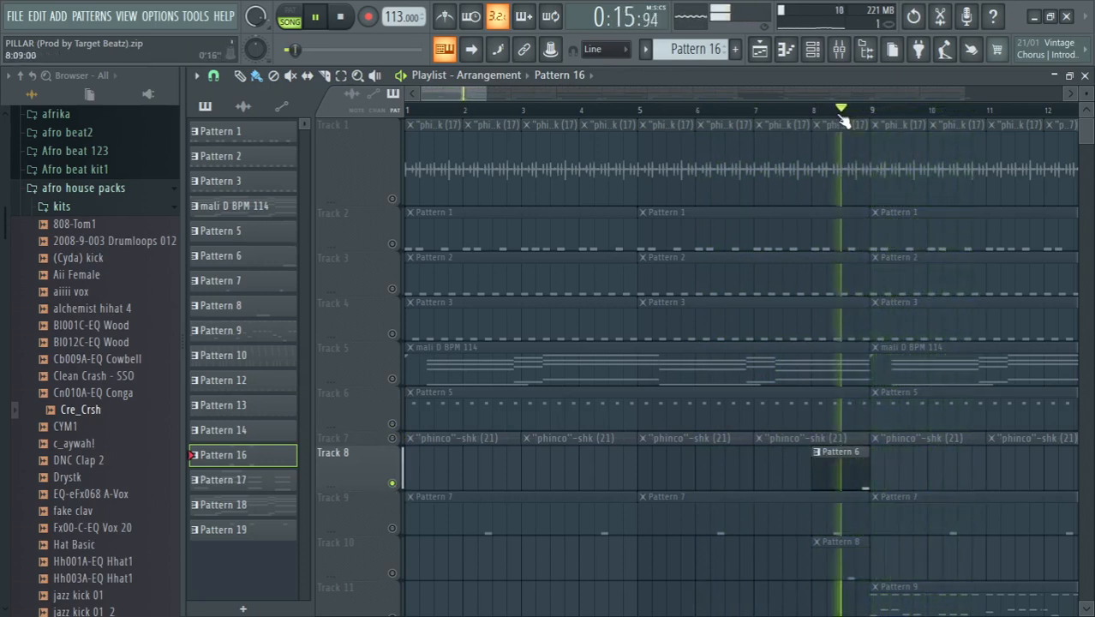
Audition Track 7 alone, and return to a soloed Track 8 played from bar 8.
click(393, 440)
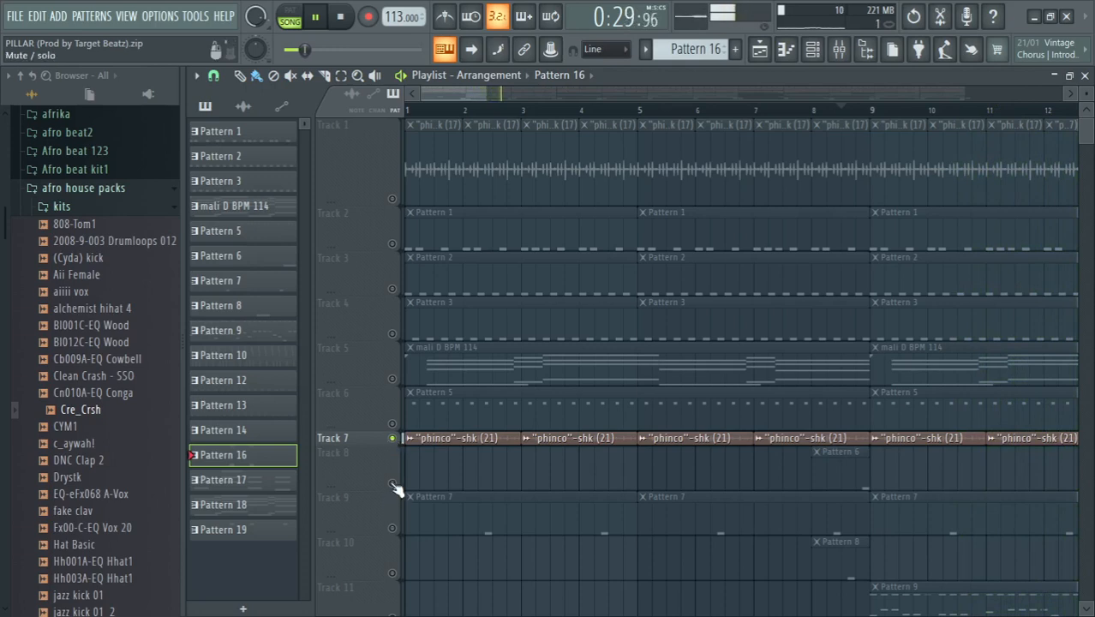
ctrl+click(393, 484)
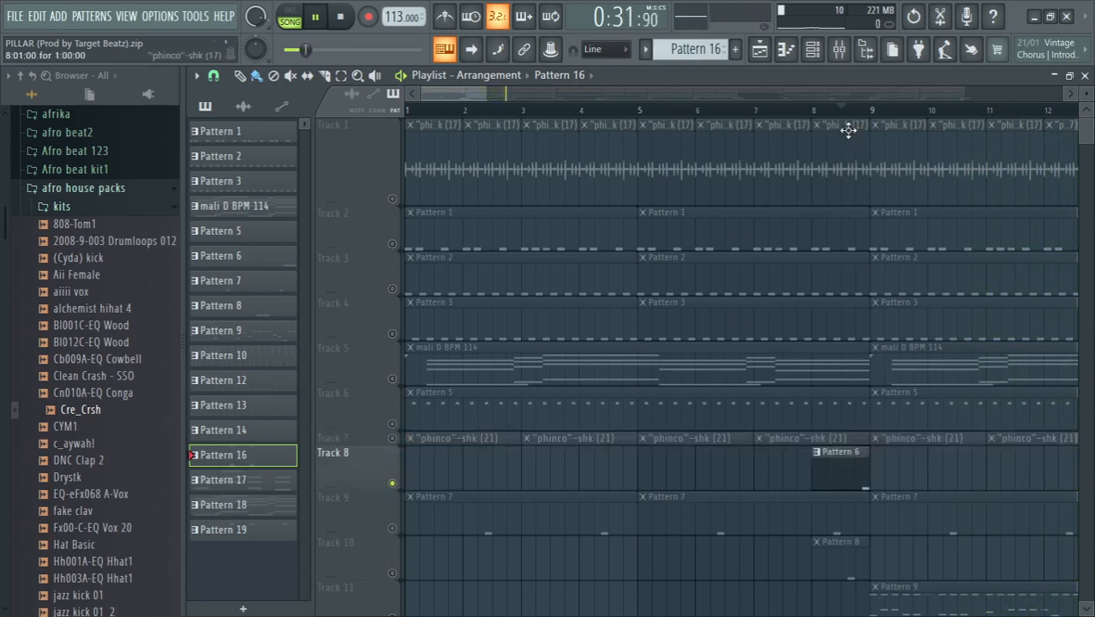
click(829, 112)
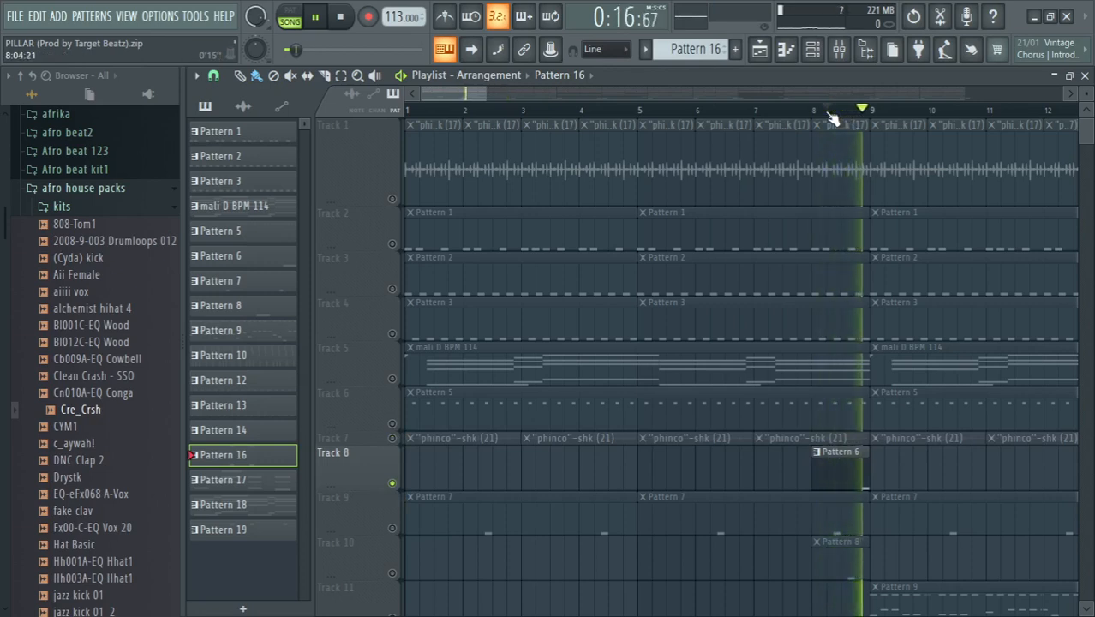
Solo Track 9 and Track 10 in turn, and unmute Track 8 alongside Track 10 for playback from bar 8.
ctrl+click(394, 528)
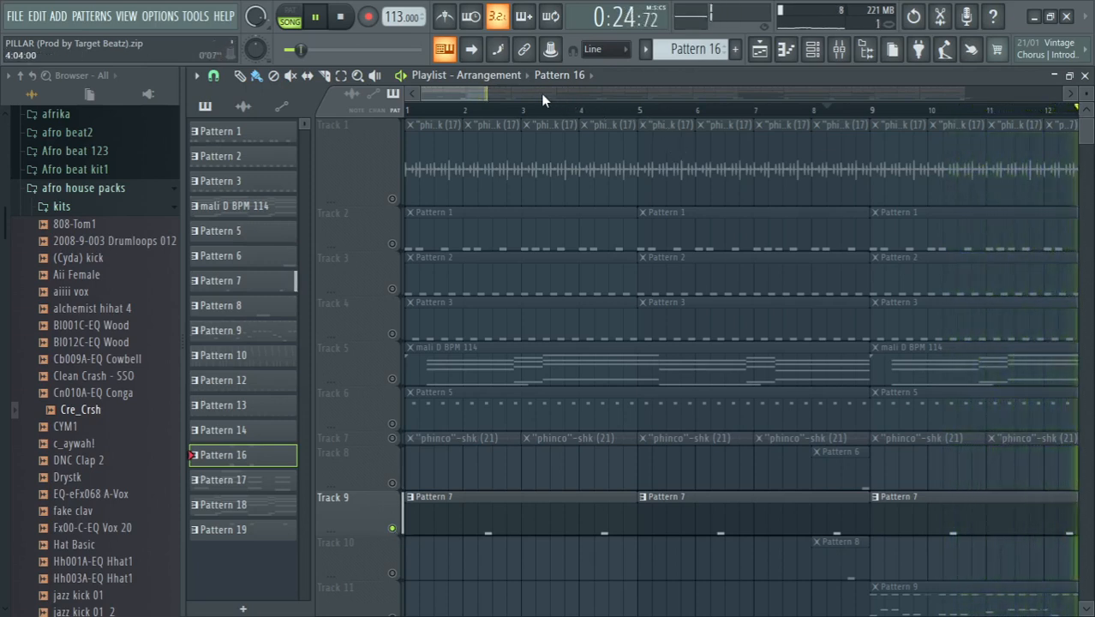
ctrl+click(393, 574)
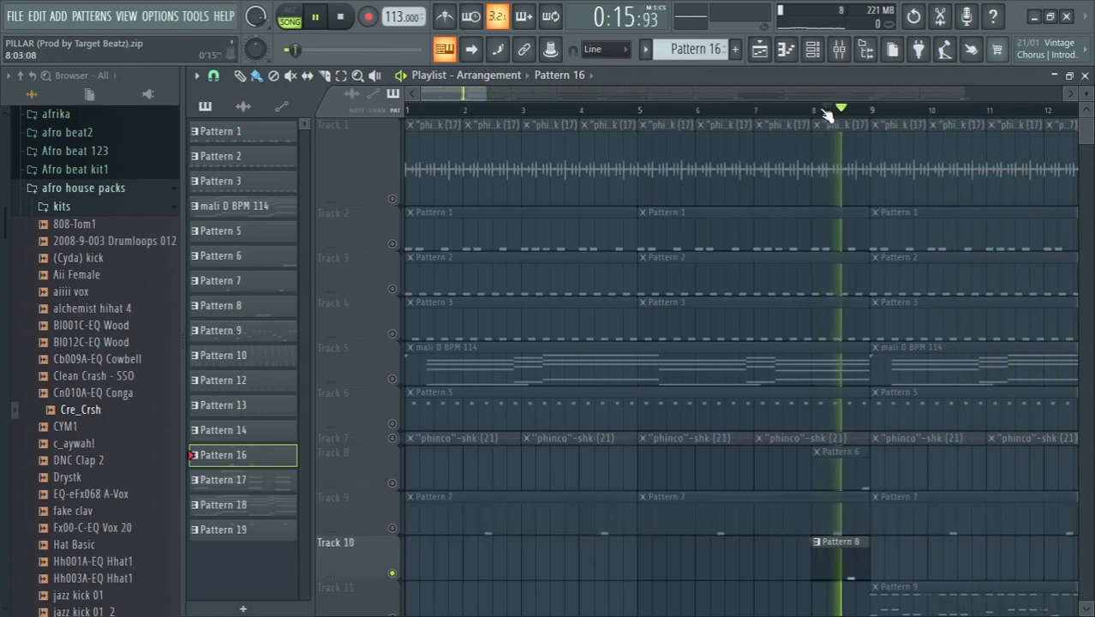
click(392, 483)
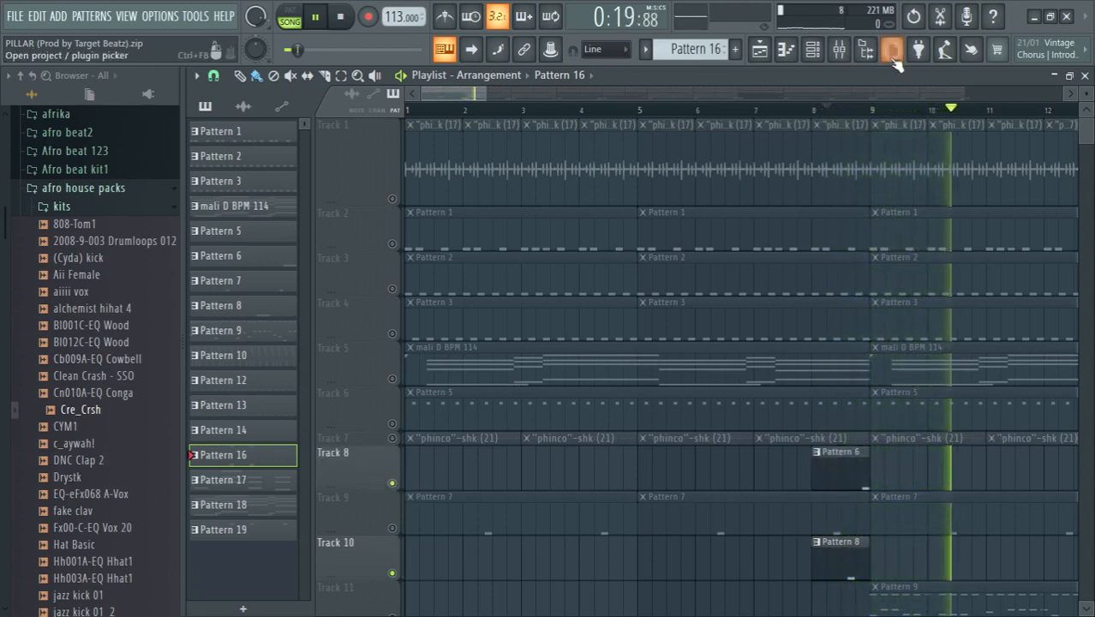
click(821, 112)
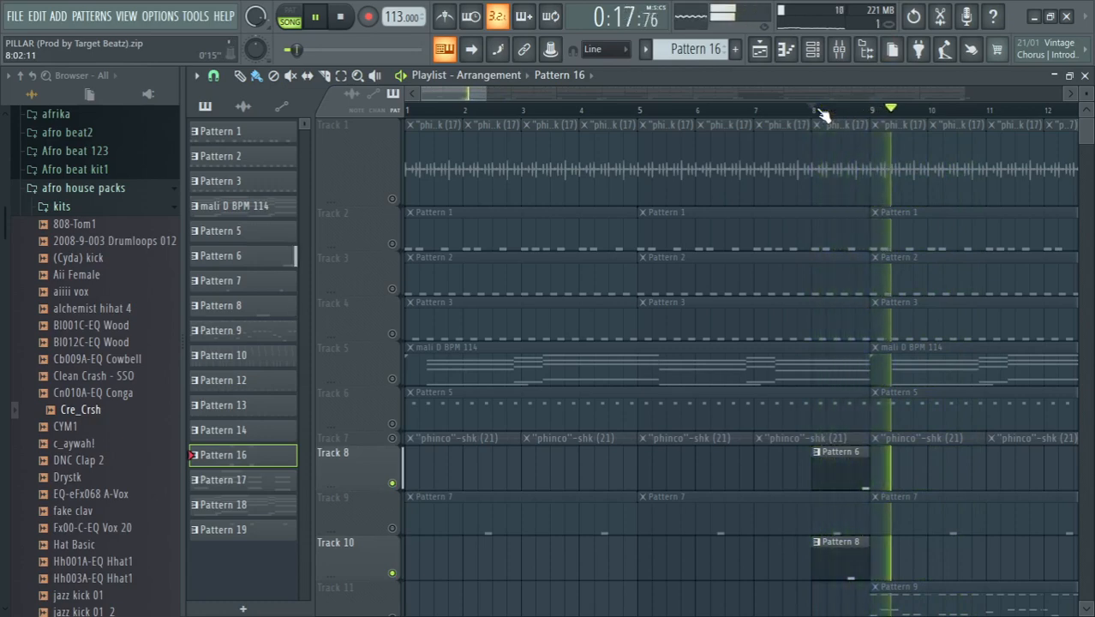
Solo Track 11 and examine which channels Pattern 9 uses in the channel rack, closing the rack when finished.
mouse_move(1088, 120)
mouse_down()
mouse_move(1088, 152)
mouse_move(1088, 132)
mouse_up()
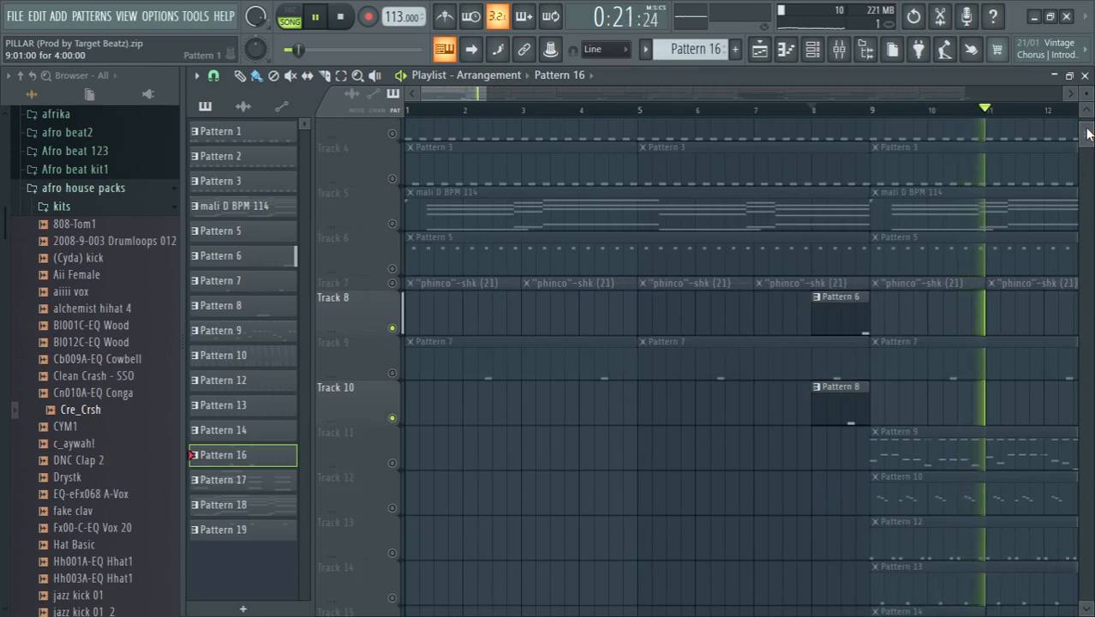
right_click(394, 464)
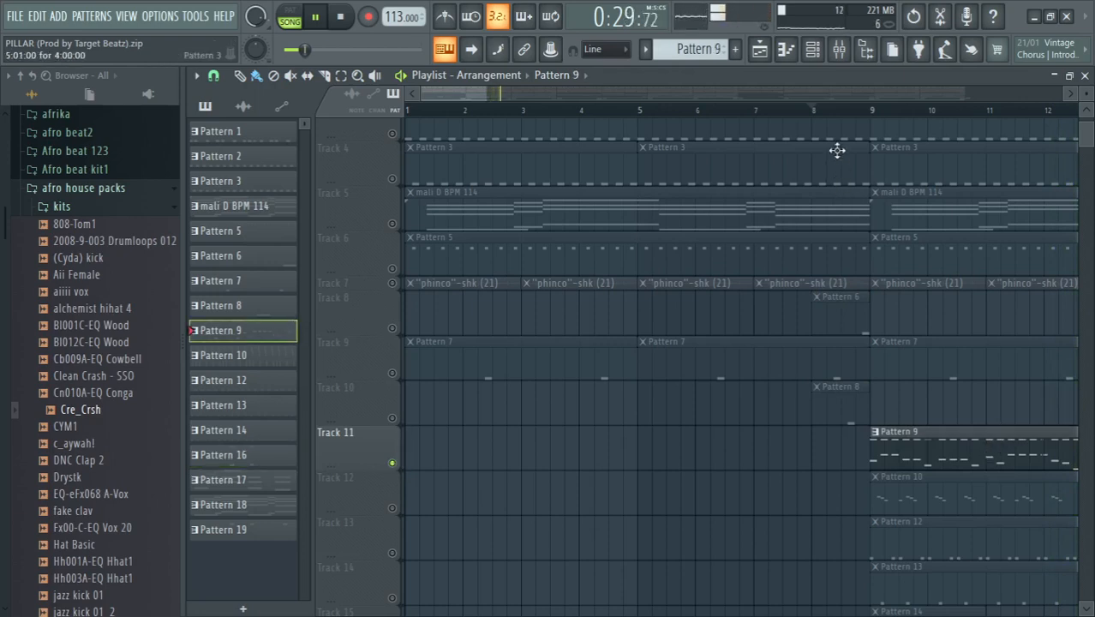
click(817, 58)
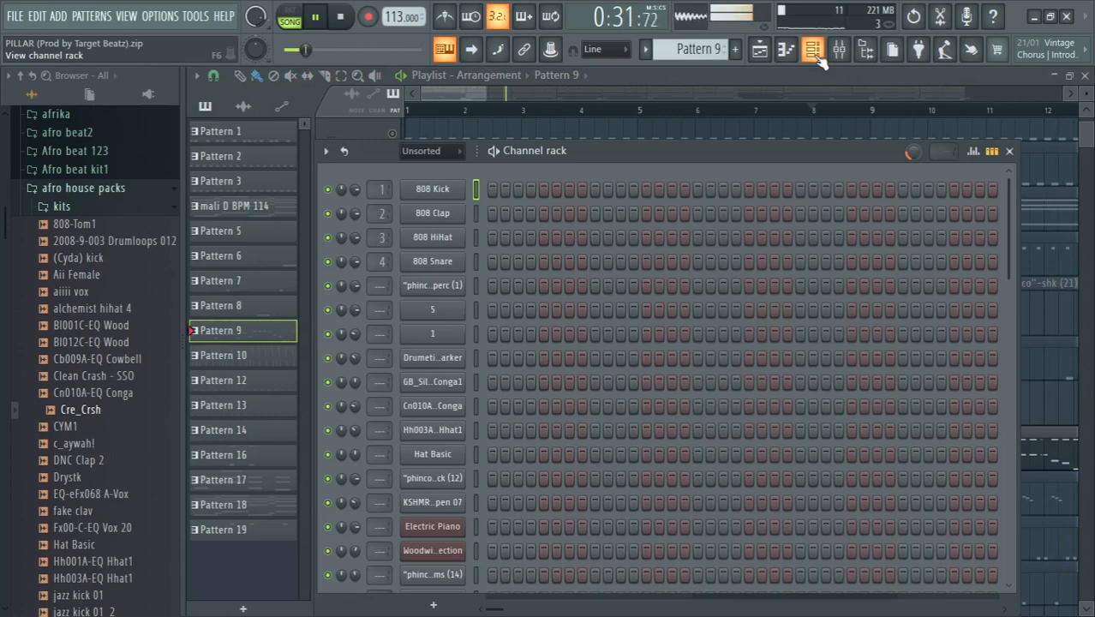
drag(1003, 241, 1015, 459)
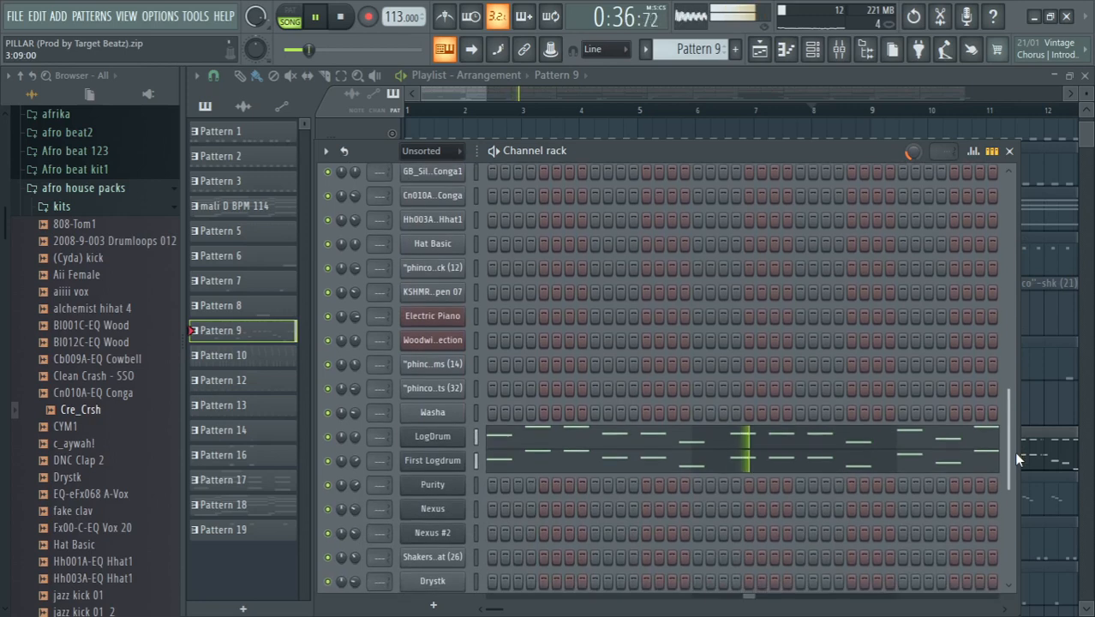
click(1009, 152)
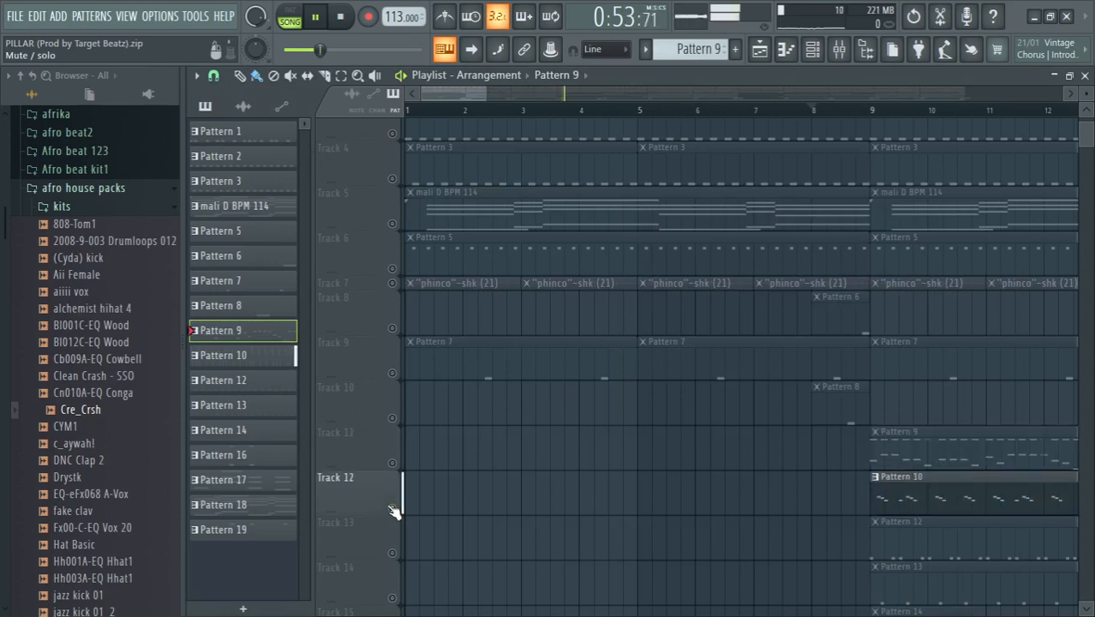
Play the soloed Track 12 from bar 9 and unmute Tracks 13 and 14 to layer them in.
click(887, 116)
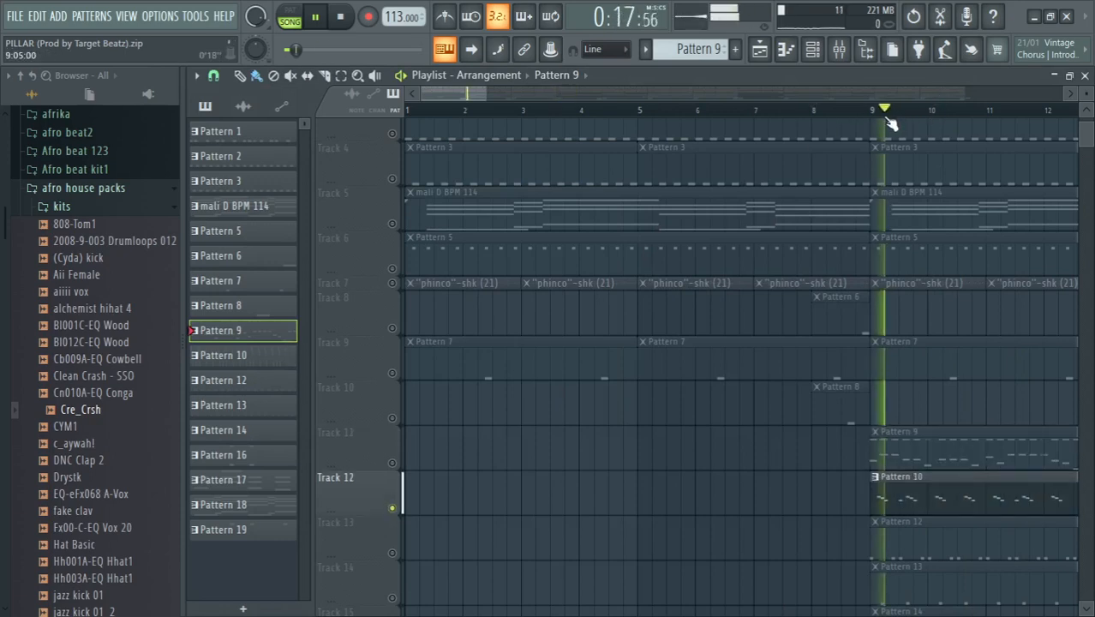
click(393, 554)
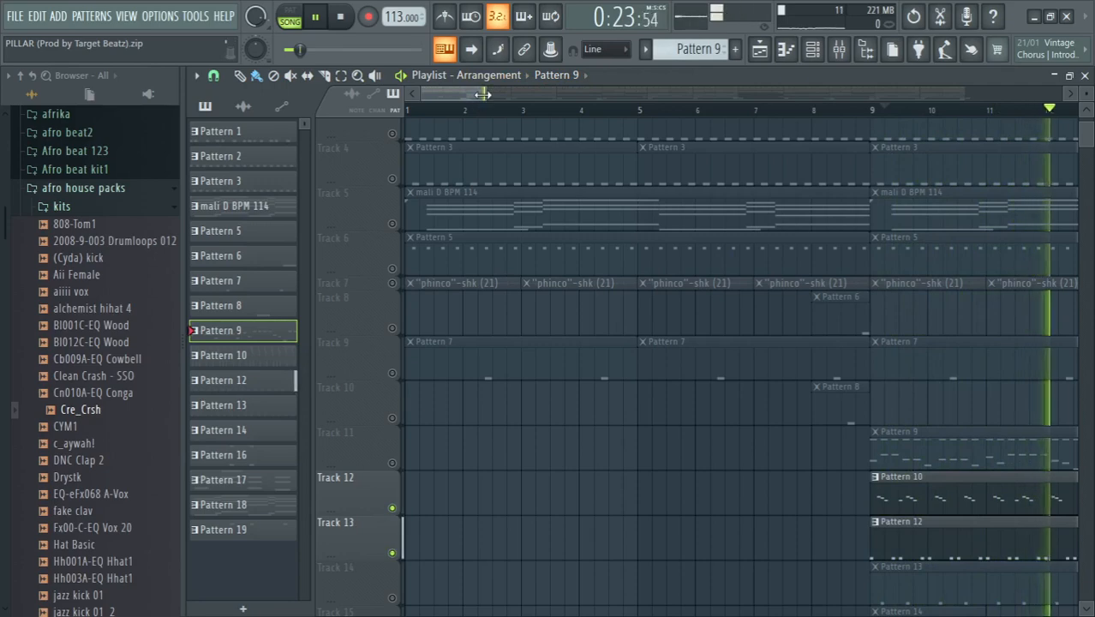
drag(482, 94, 637, 92)
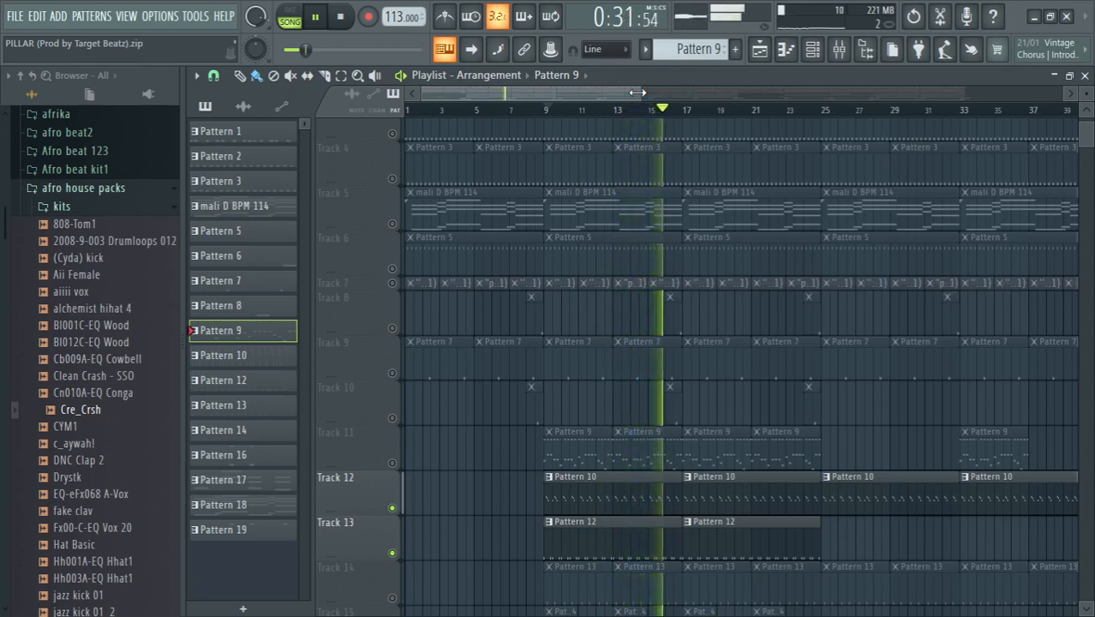
click(393, 599)
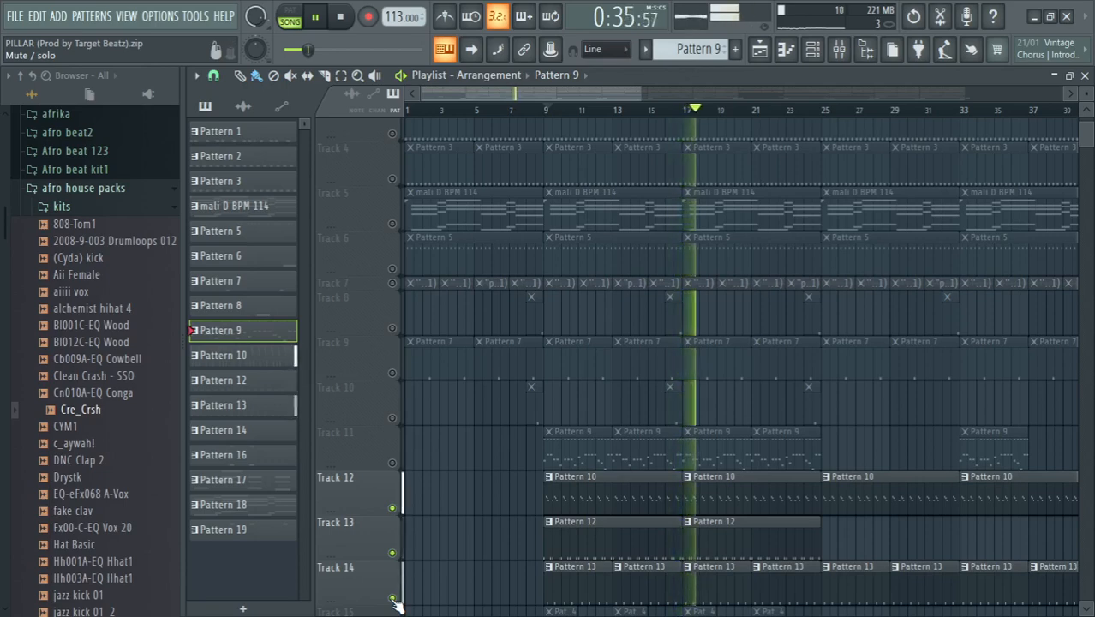
Unmute Track 15, restart playback from bar 9, and unmute Track 16 to add it to the mix.
drag(1090, 145, 1091, 152)
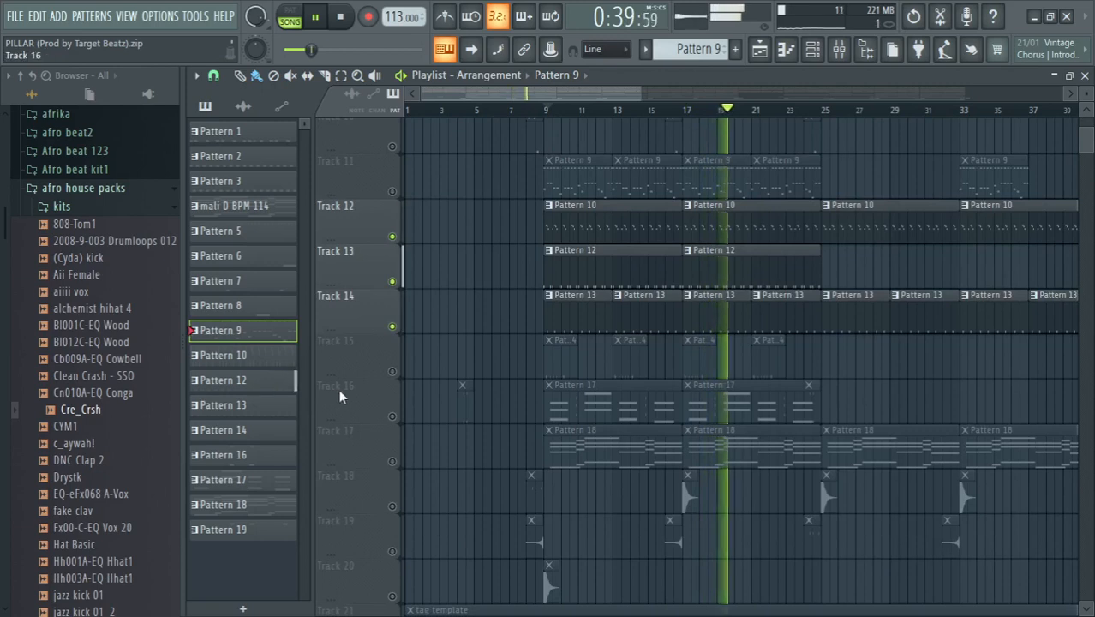
click(393, 374)
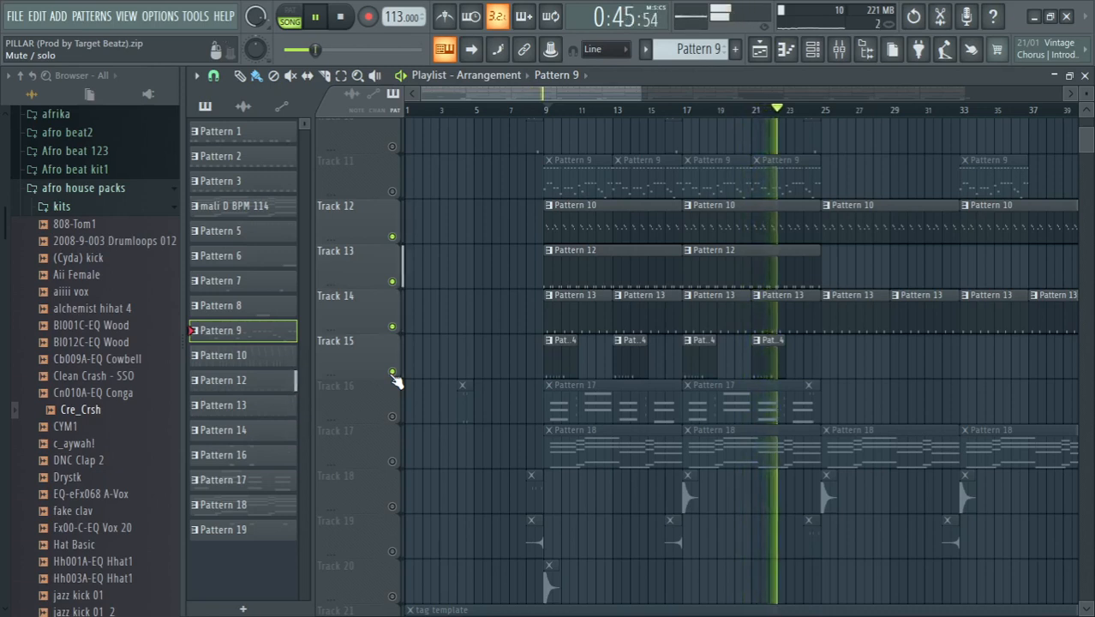
click(553, 111)
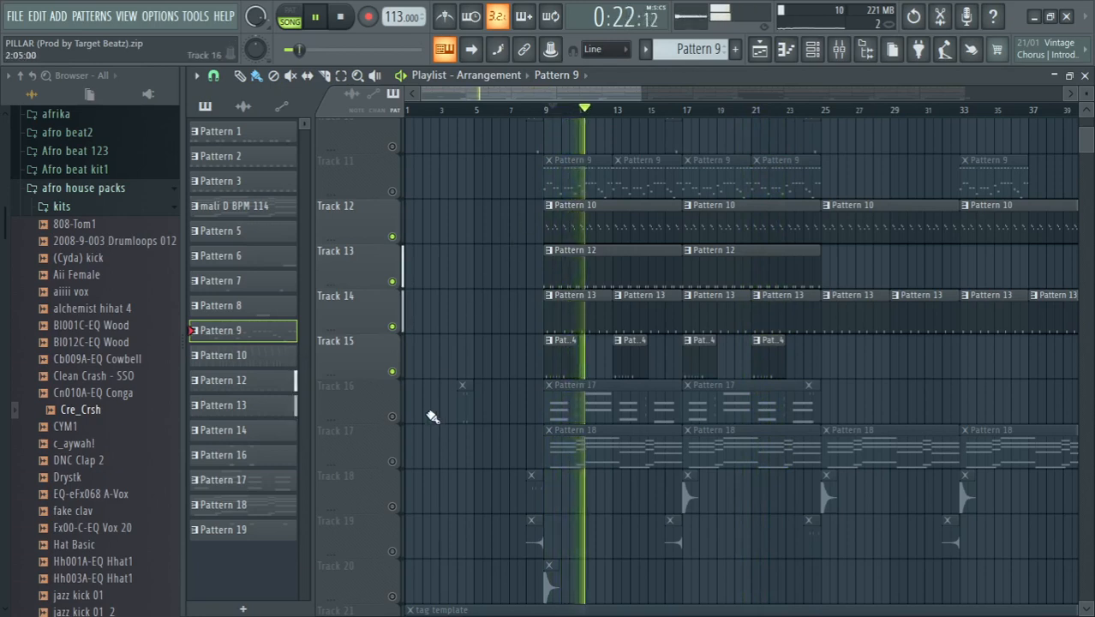
click(393, 416)
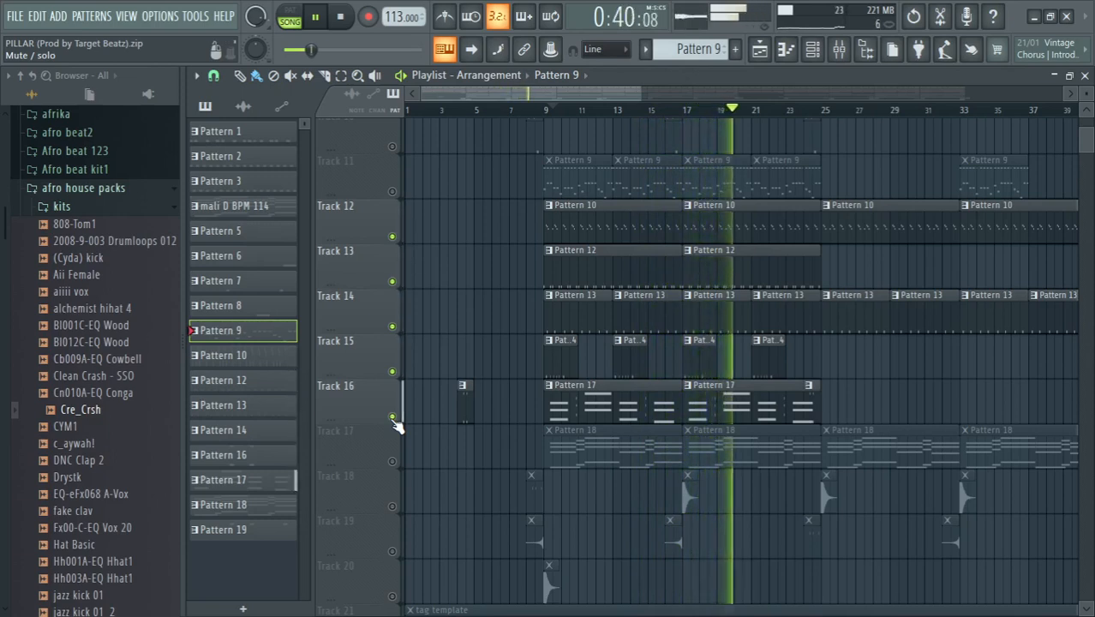
Unmute Tracks 17 and 18 to layer them into the mix, and restart playback from bar 7.
click(393, 463)
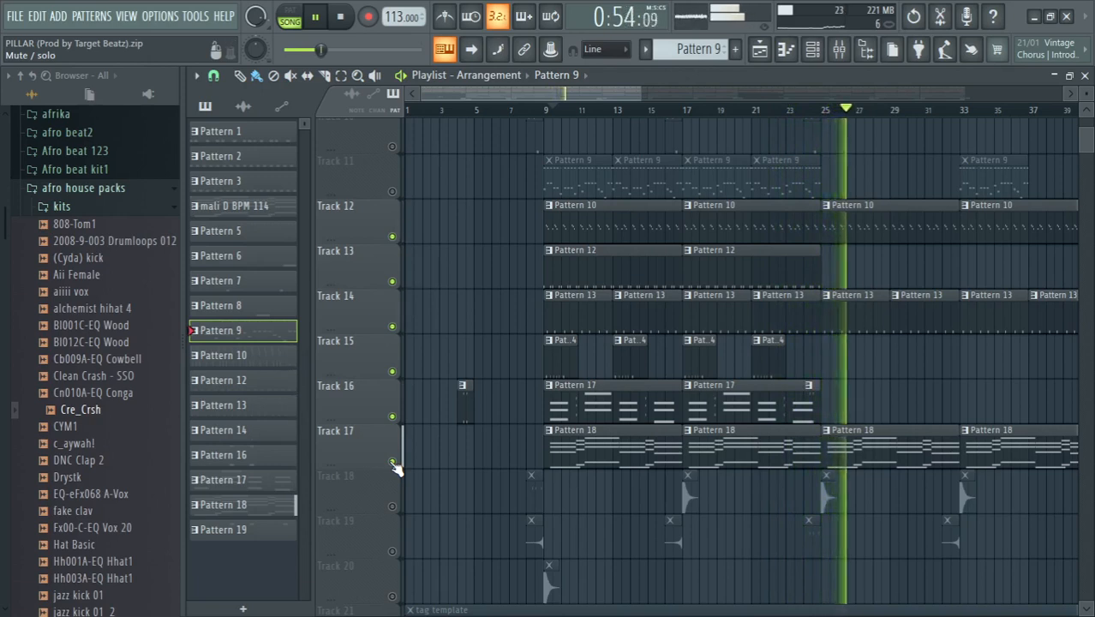
click(393, 507)
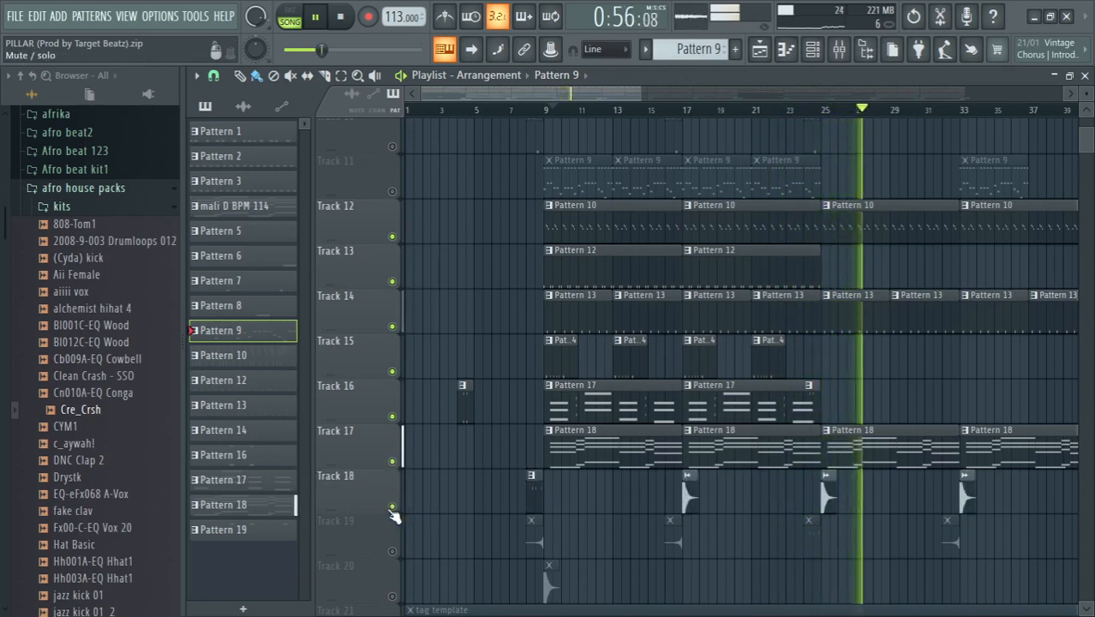
click(514, 111)
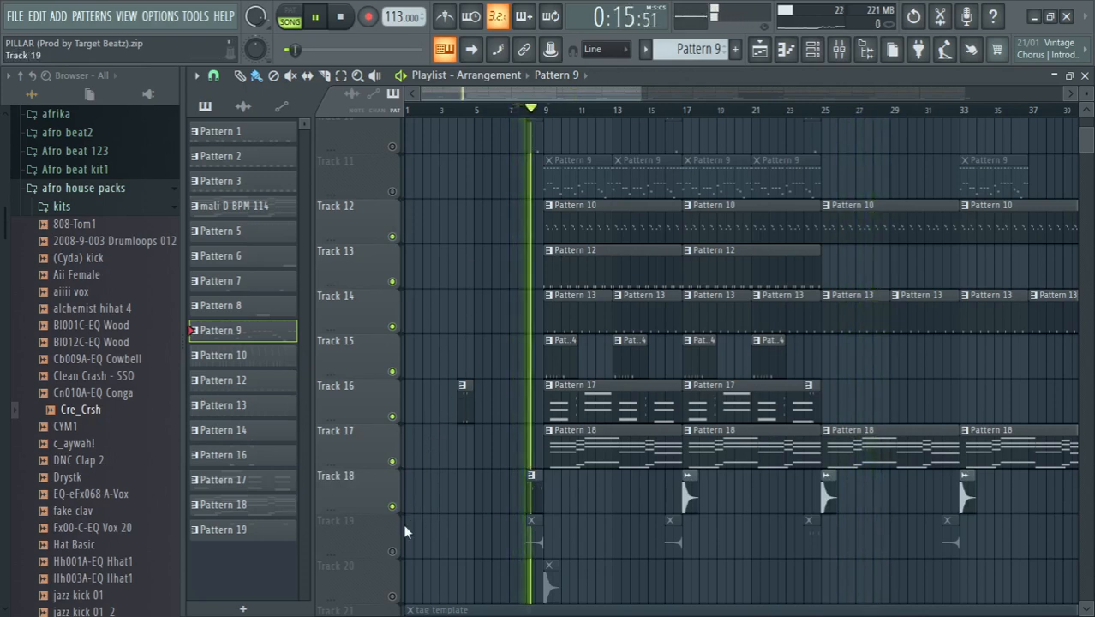
Unmute Tracks 19 and 20 during playback and restart the song from bar 7 to hear them.
click(394, 551)
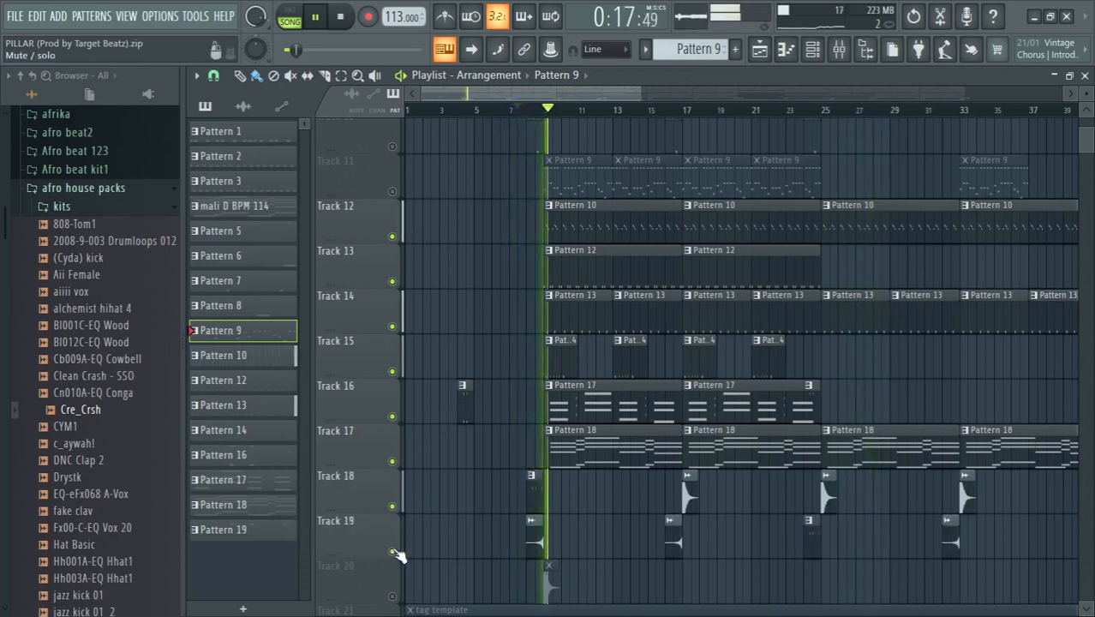
click(393, 597)
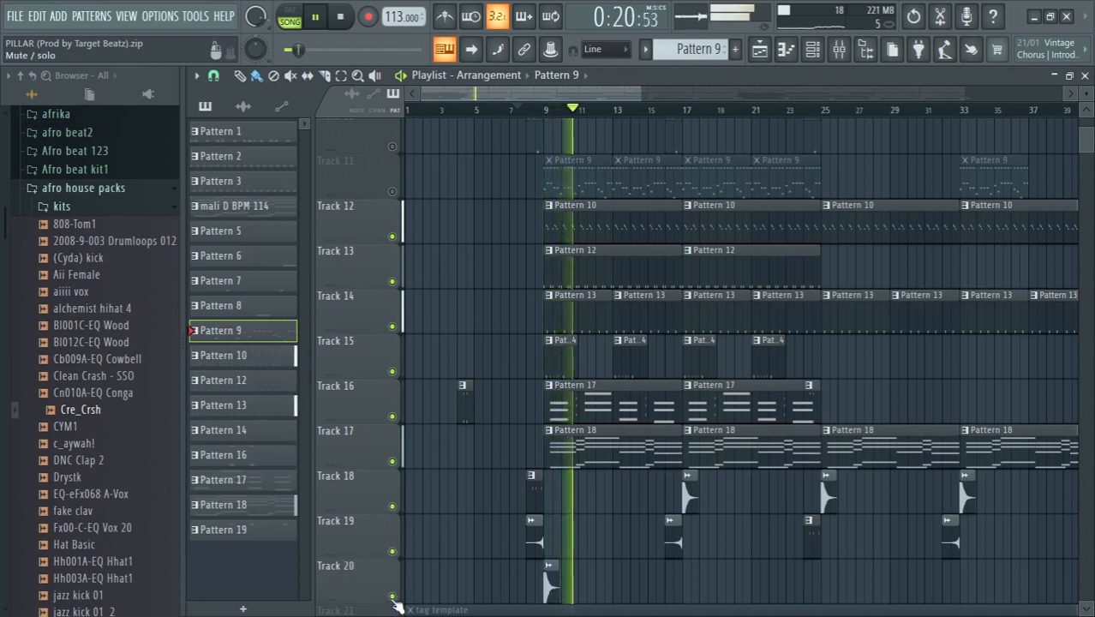
click(517, 112)
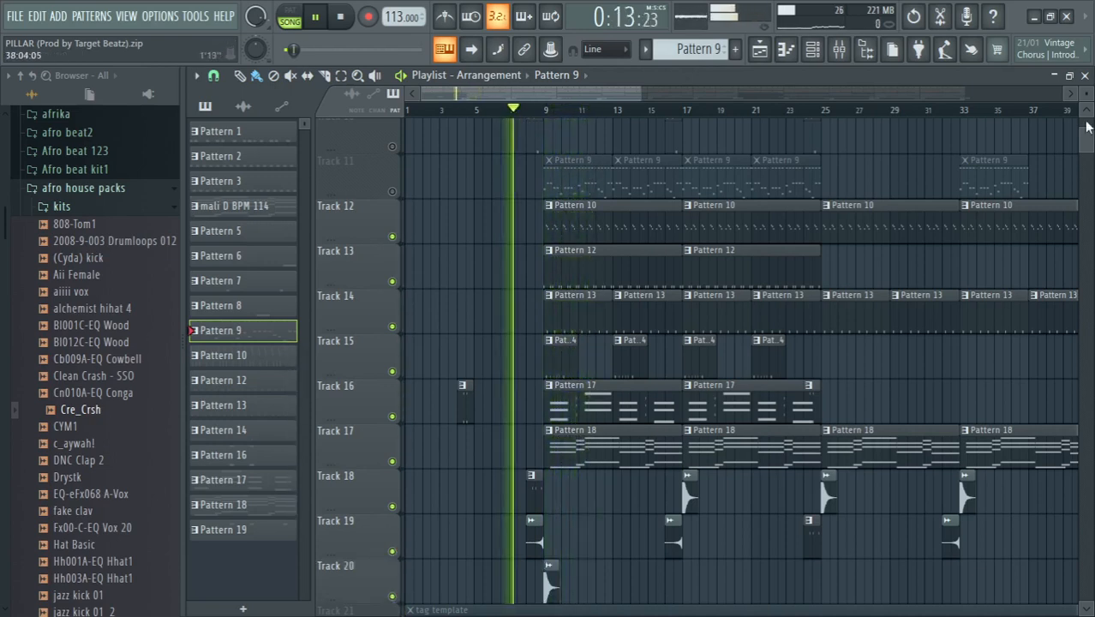
Unmute the tag template on Track 21 during playback, mute it again and stop the song.
drag(1086, 137, 1089, 142)
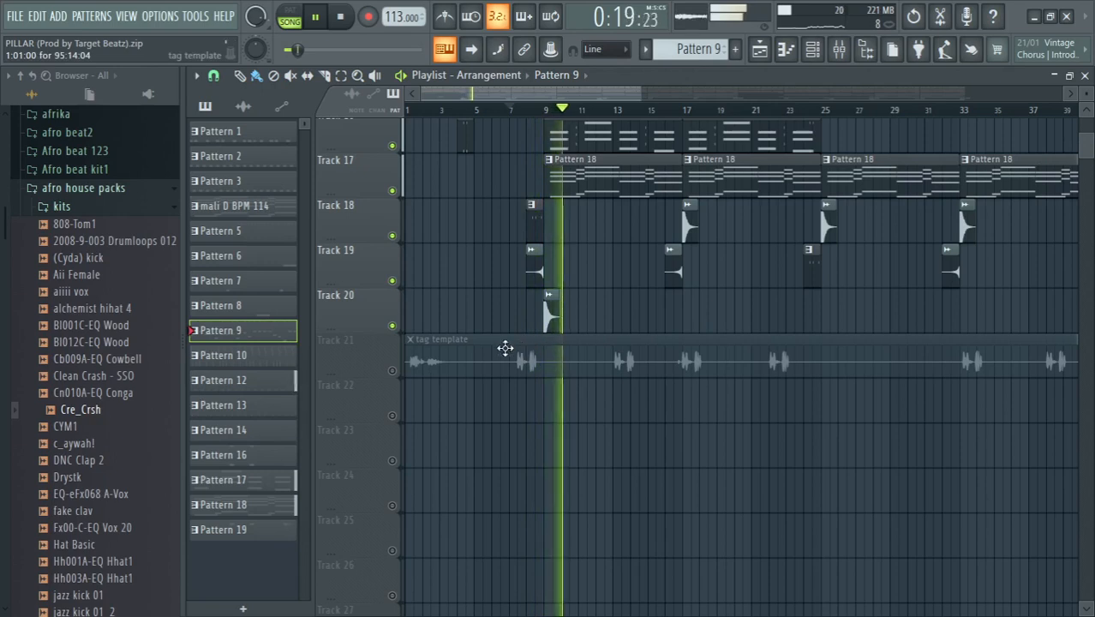
click(394, 372)
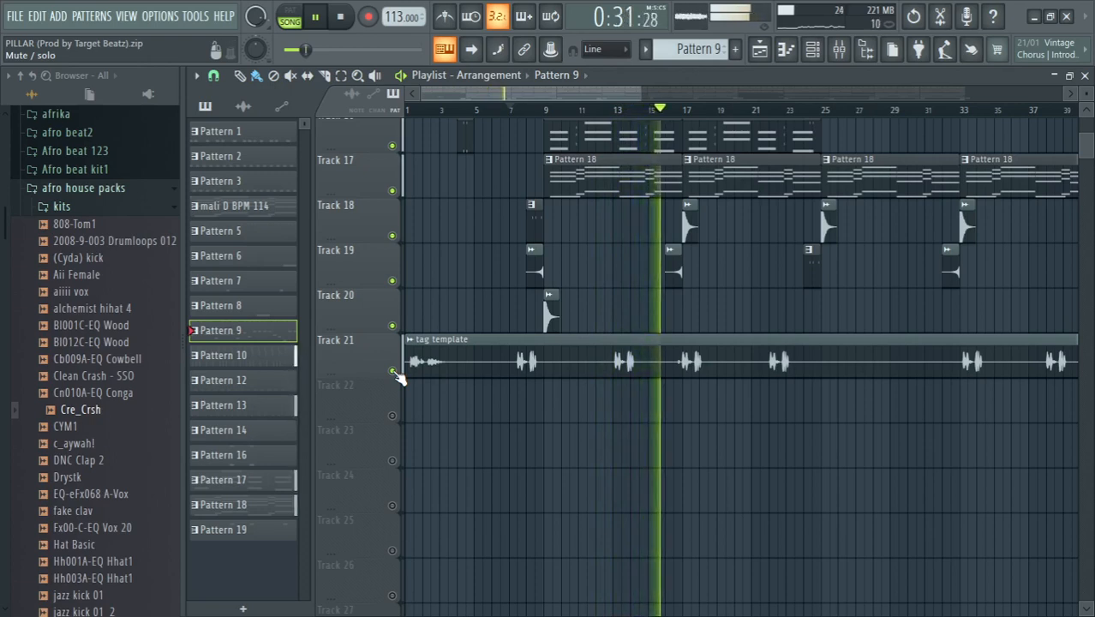
click(394, 373)
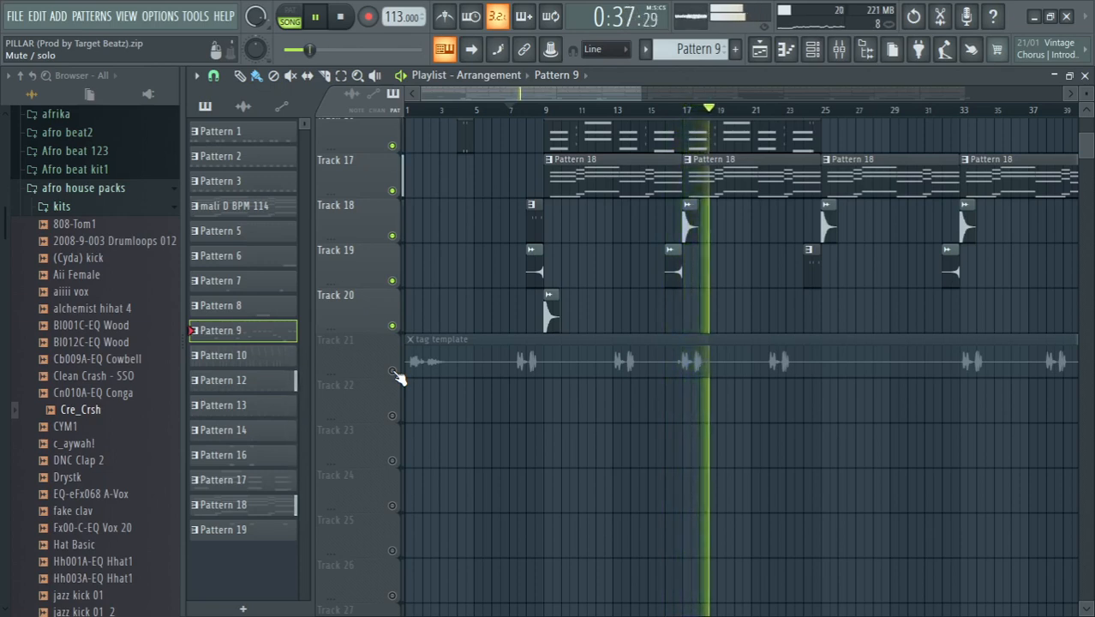
key(space)
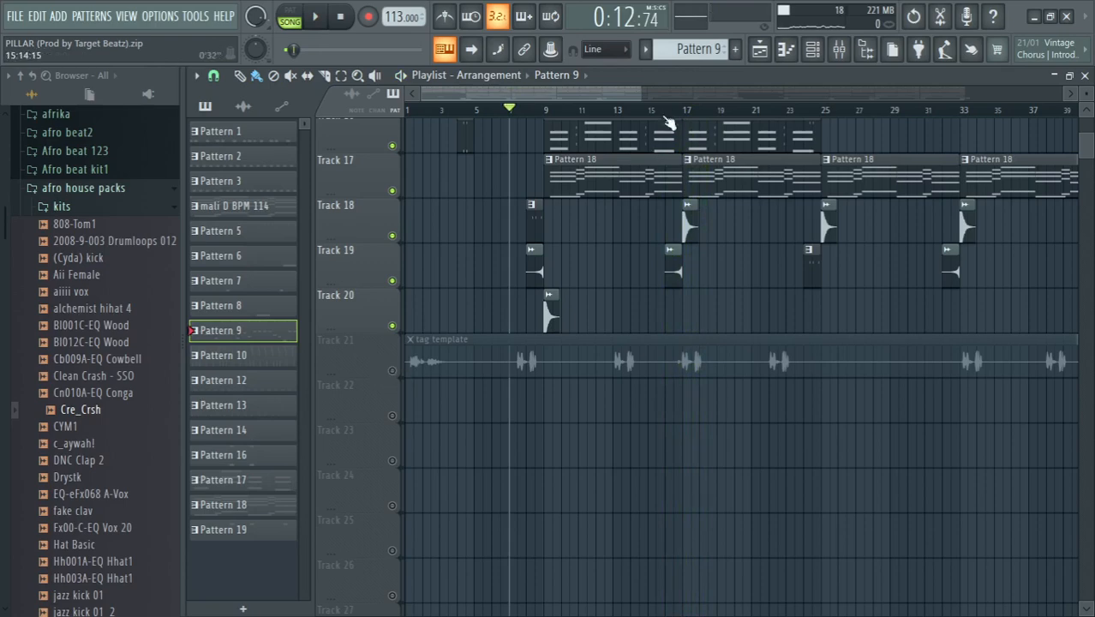
Solo Track 21 and play the tag template on its own.
drag(667, 90, 947, 59)
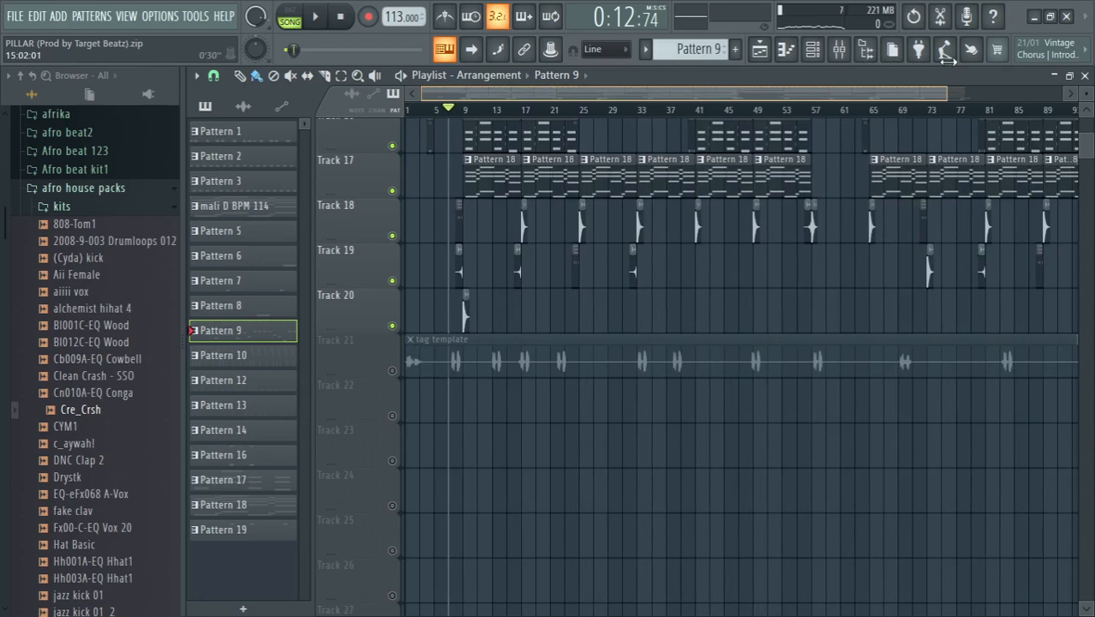
drag(947, 59, 770, 80)
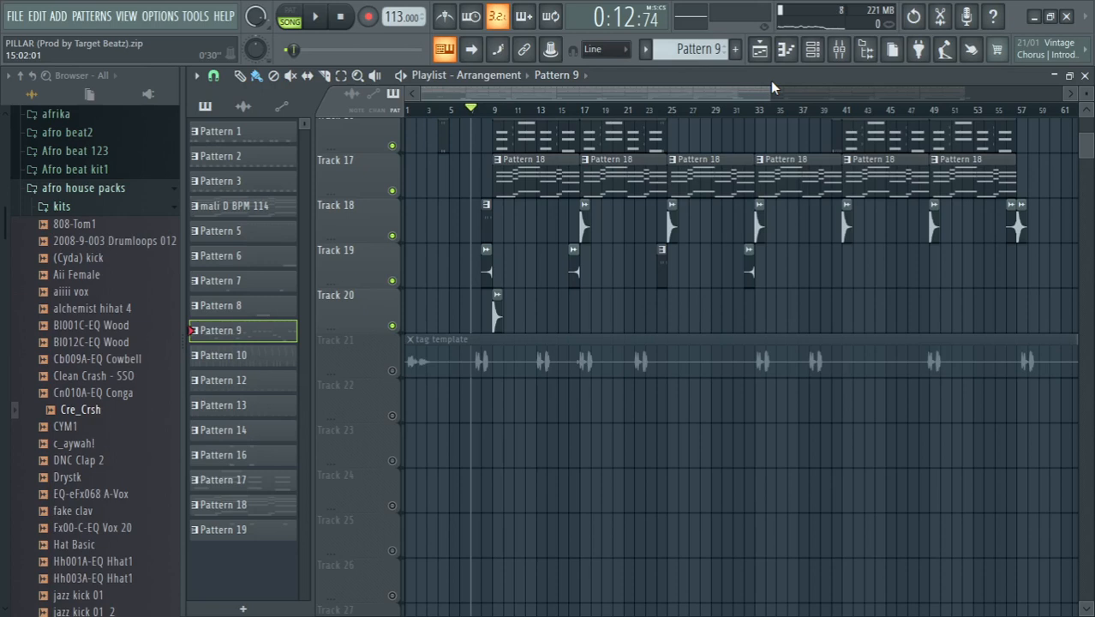
right_click(393, 371)
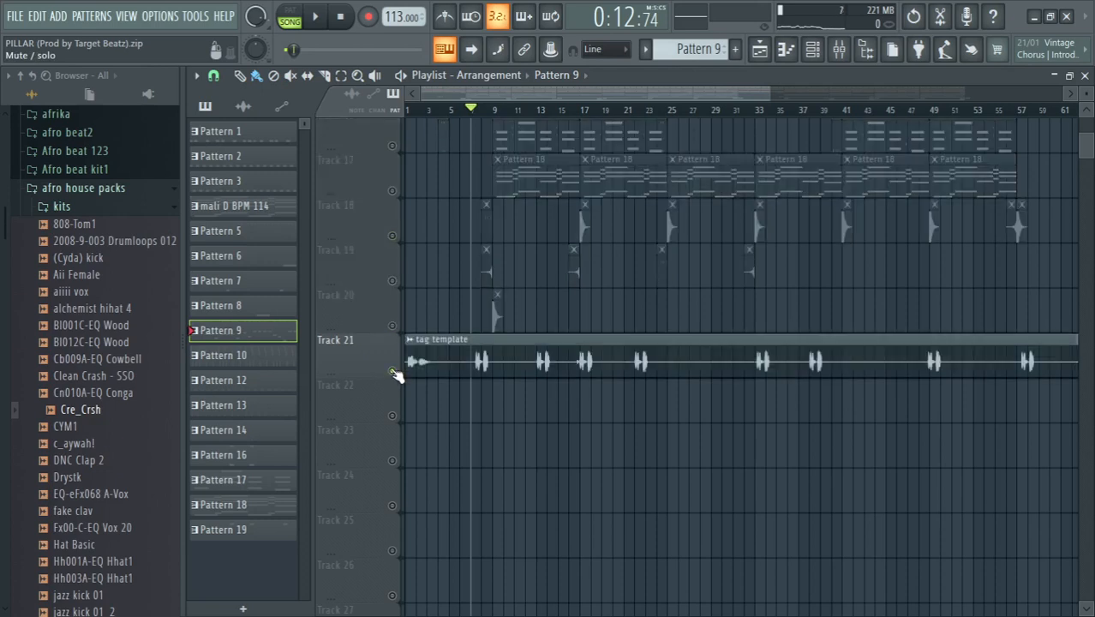
key(space)
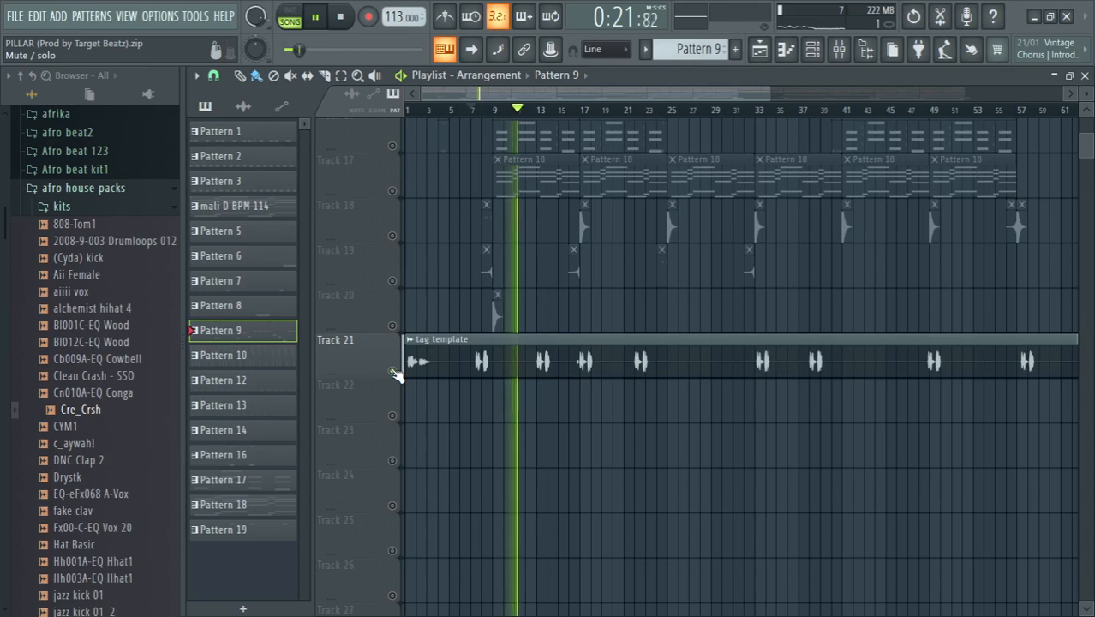
Unsolo Track 21 to bring all tracks back, listen to the full arrangement and stop playback.
right_click(392, 371)
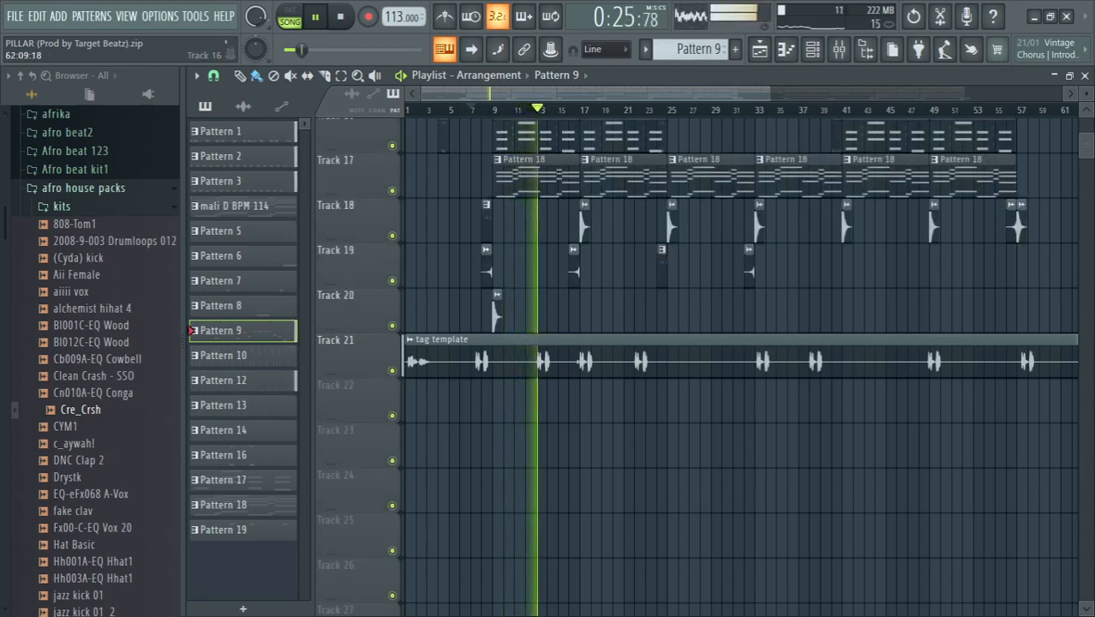
drag(1088, 147, 1088, 129)
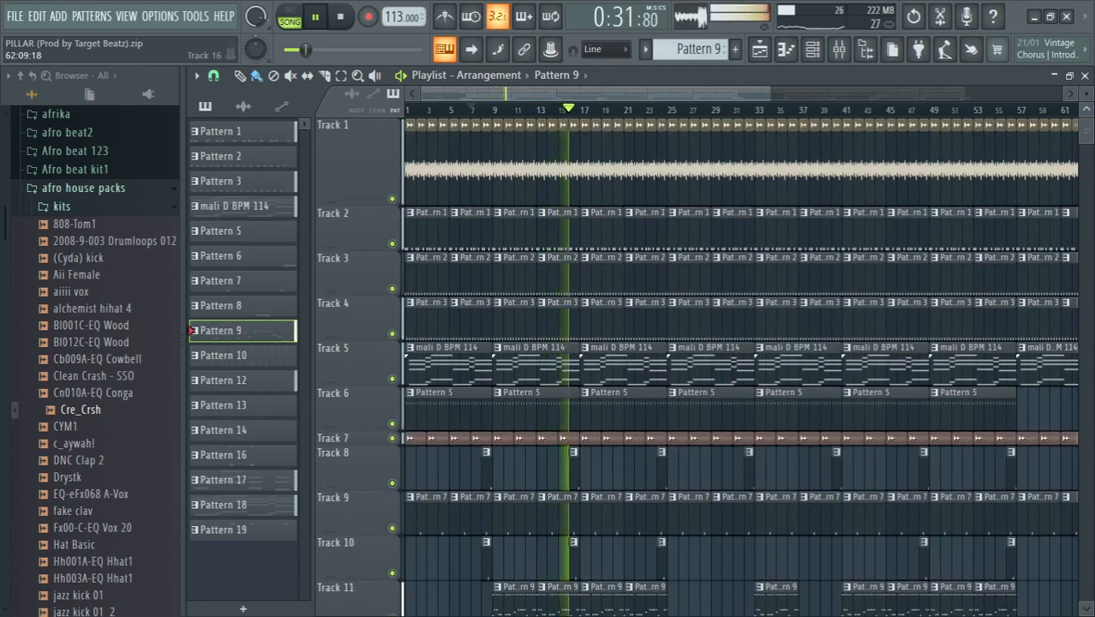
key(space)
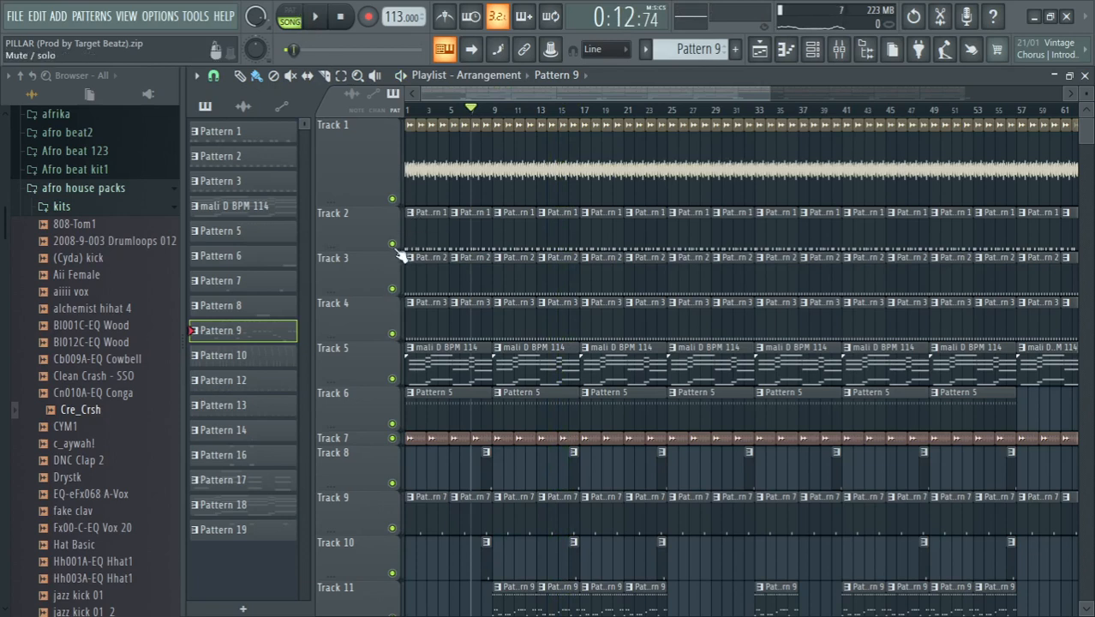
Show Pattern 1 from its first channel in the channel rack and play it in pattern mode.
click(431, 233)
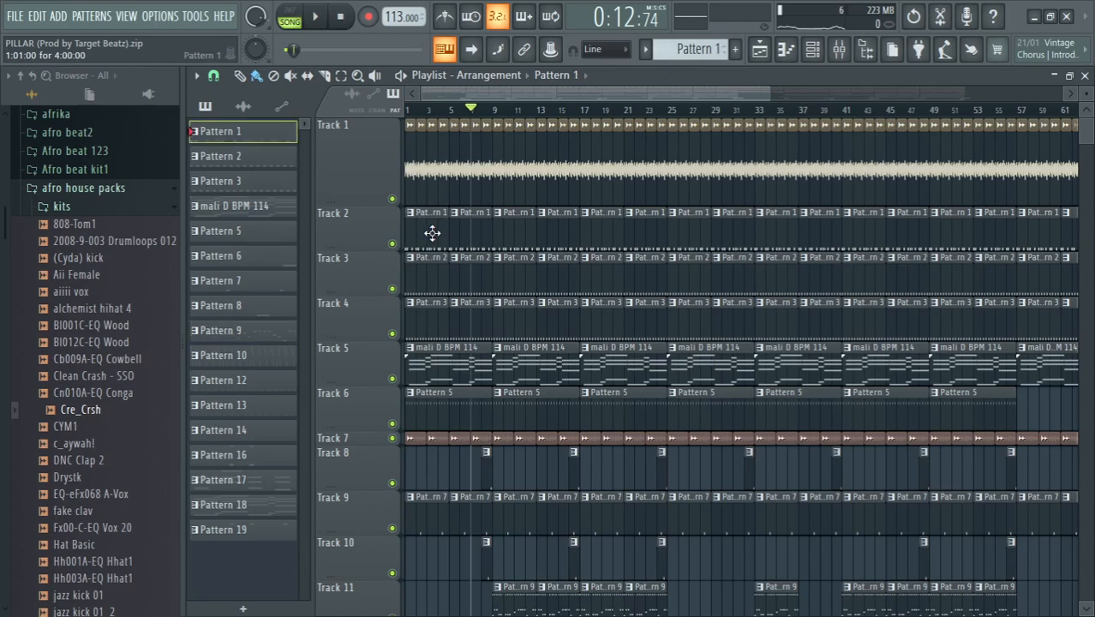
click(814, 51)
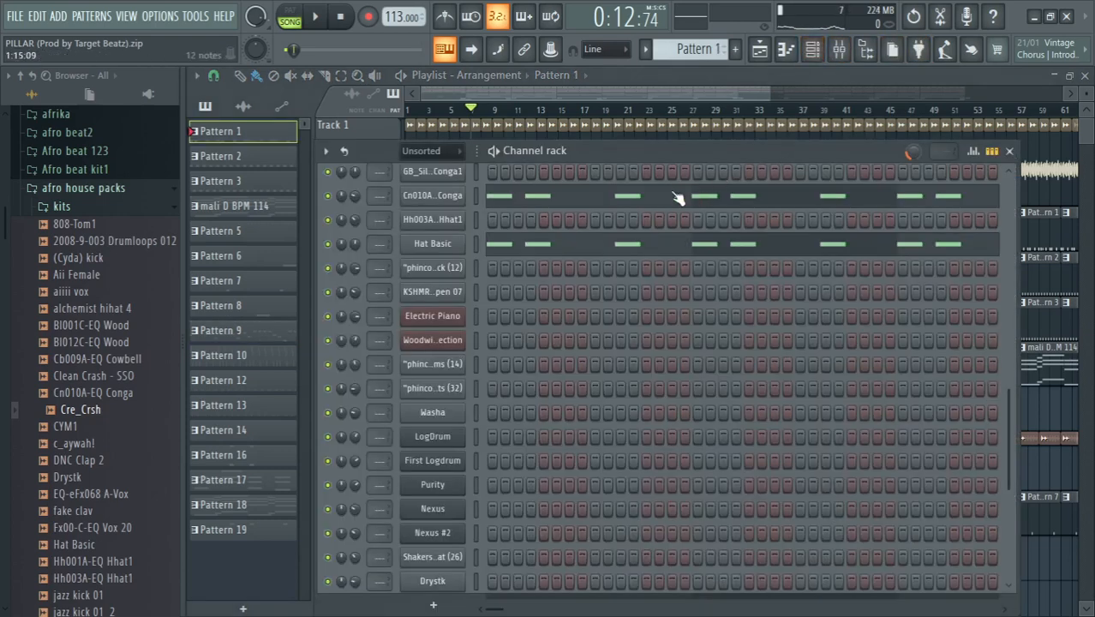
drag(721, 157, 733, 116)
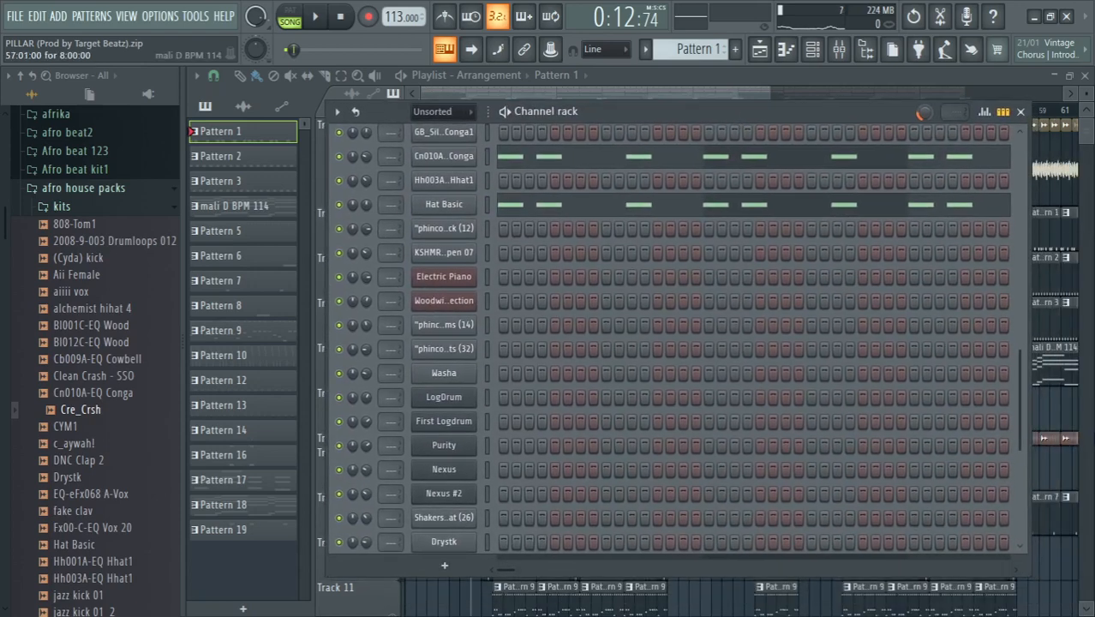
drag(1027, 440, 1016, 241)
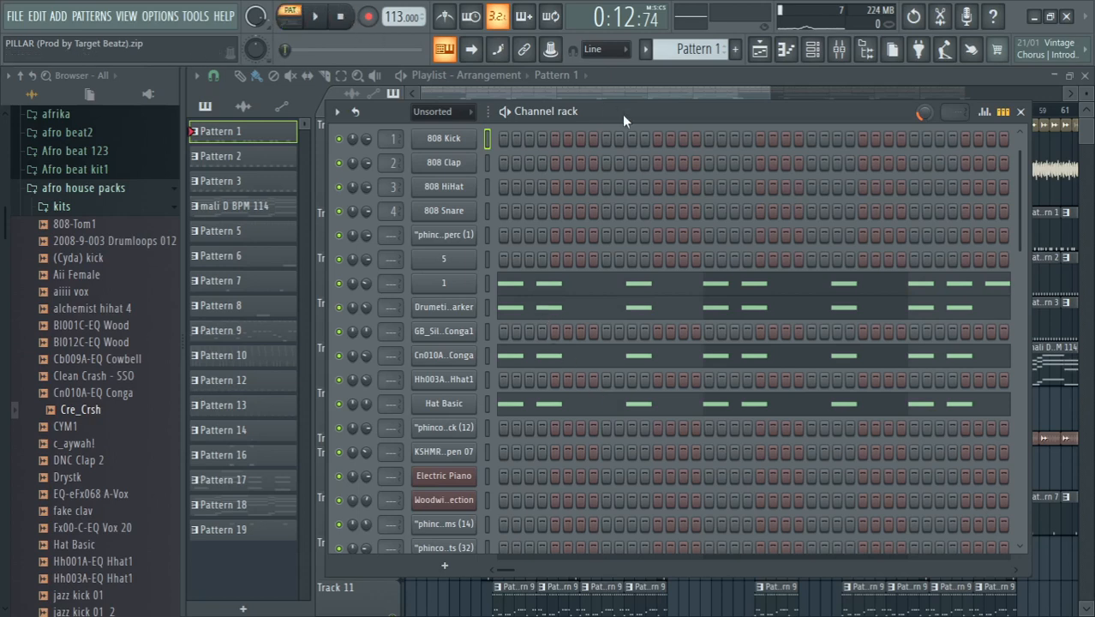
key(space)
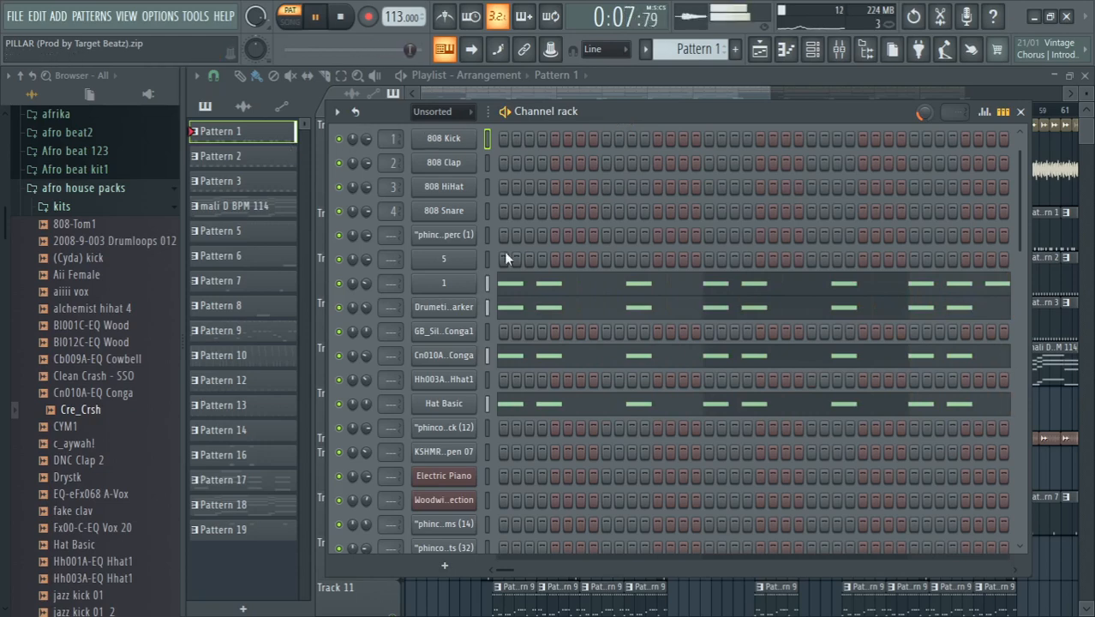
Examine and play the C5 notes of channel 1 across the whole Pattern 1 in the piano roll, then close it.
click(533, 284)
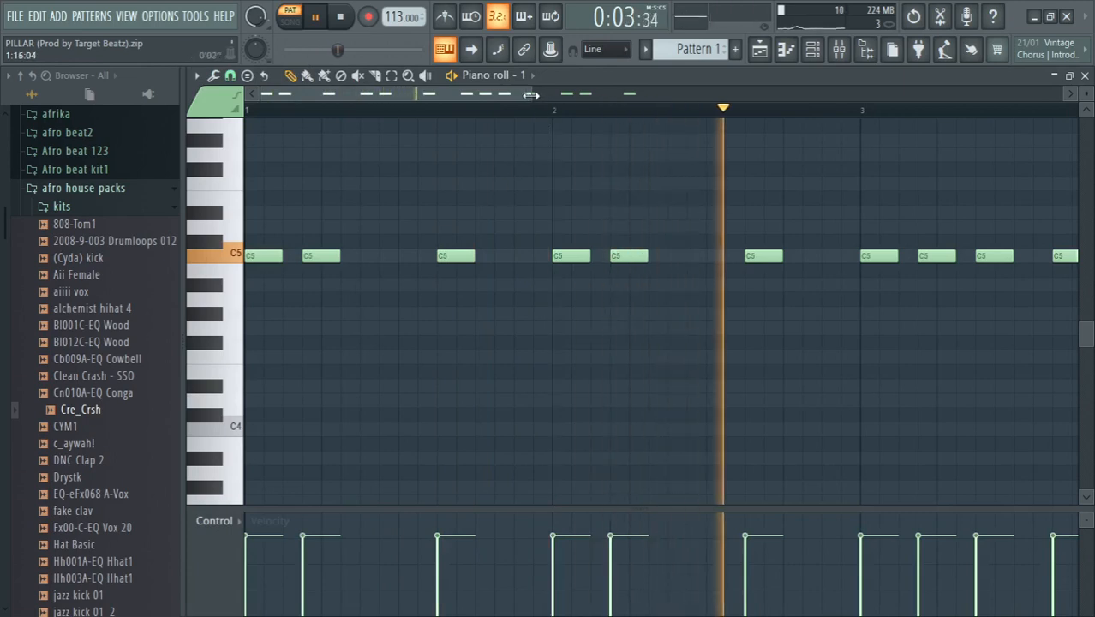
drag(532, 93, 1065, 90)
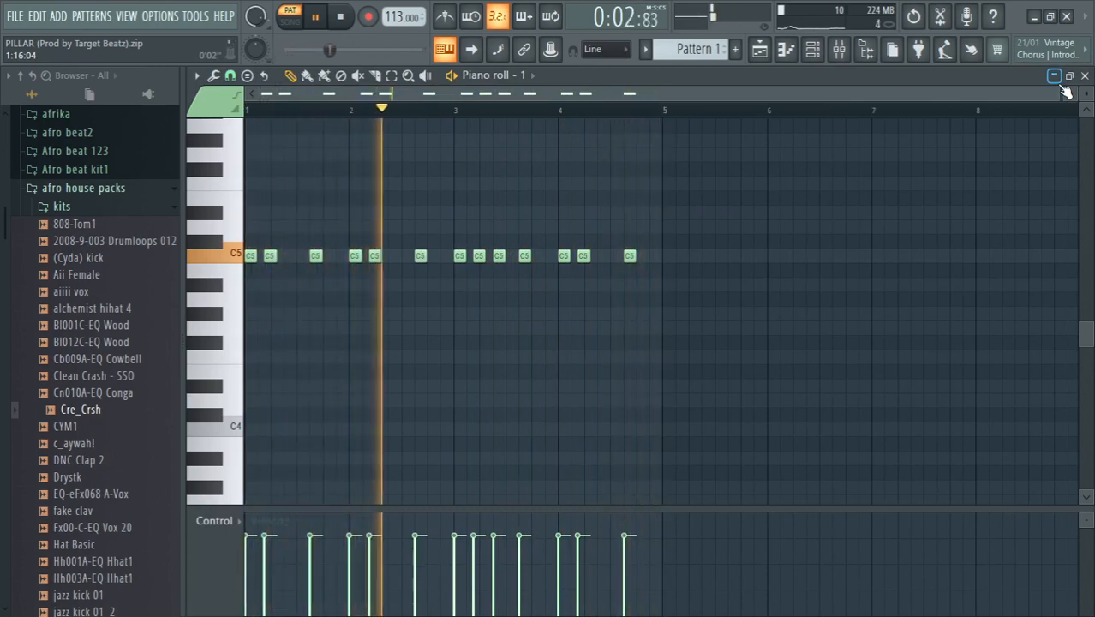
key(space)
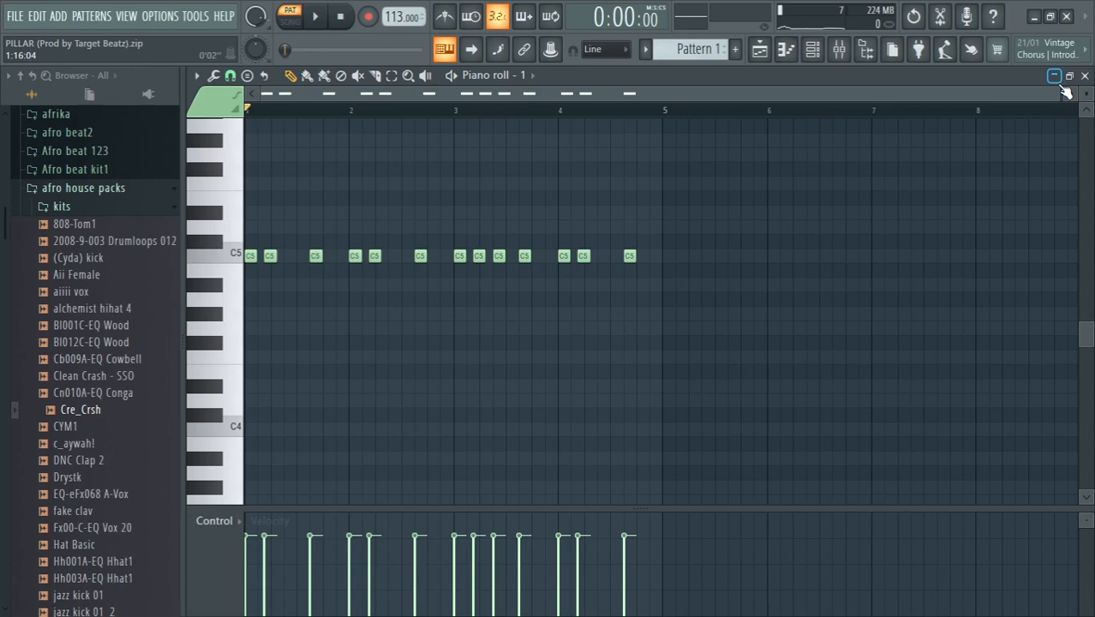
key(space)
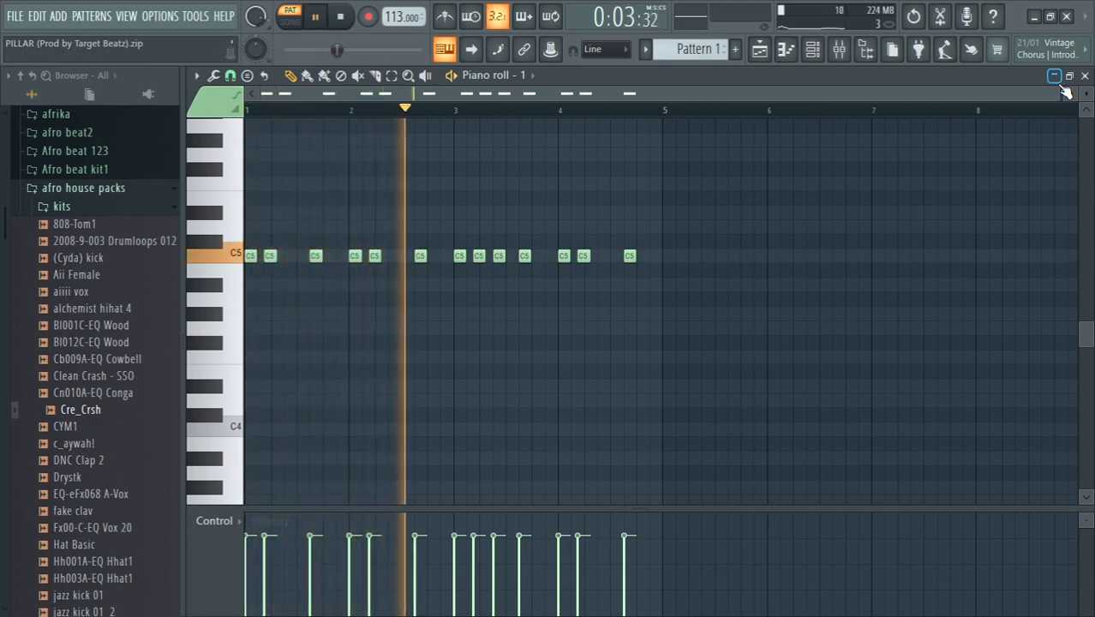
key(space)
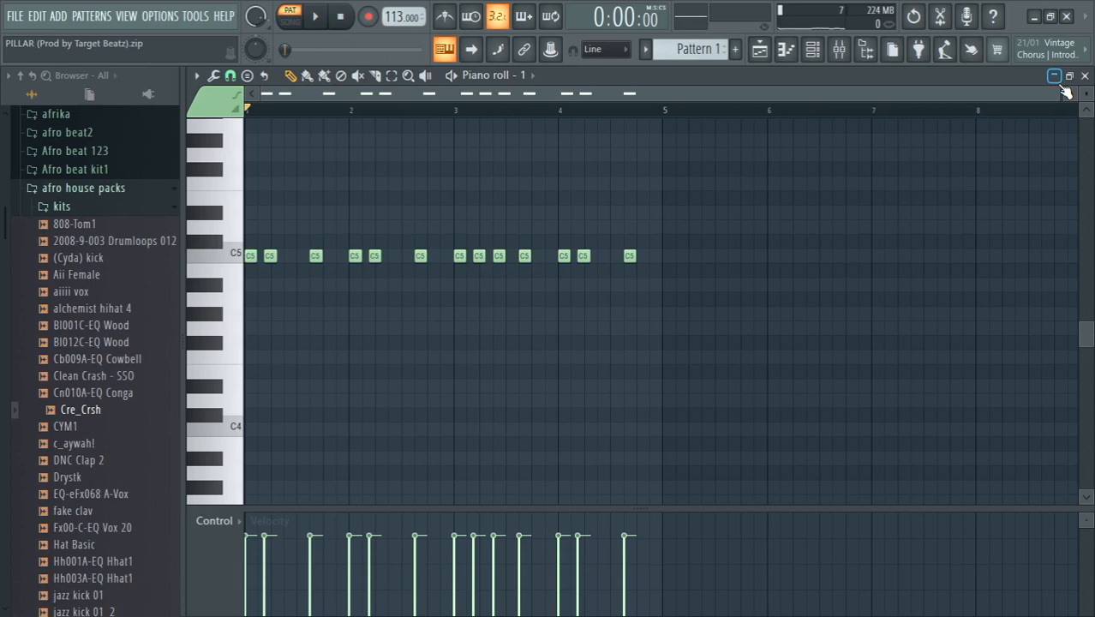
key(space)
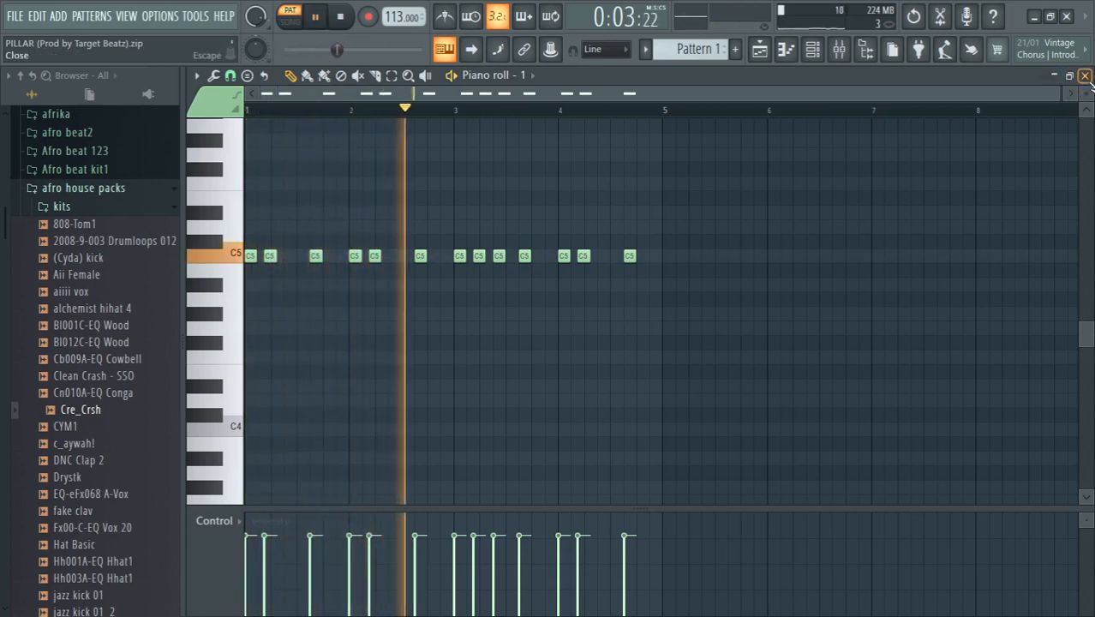
click(1085, 76)
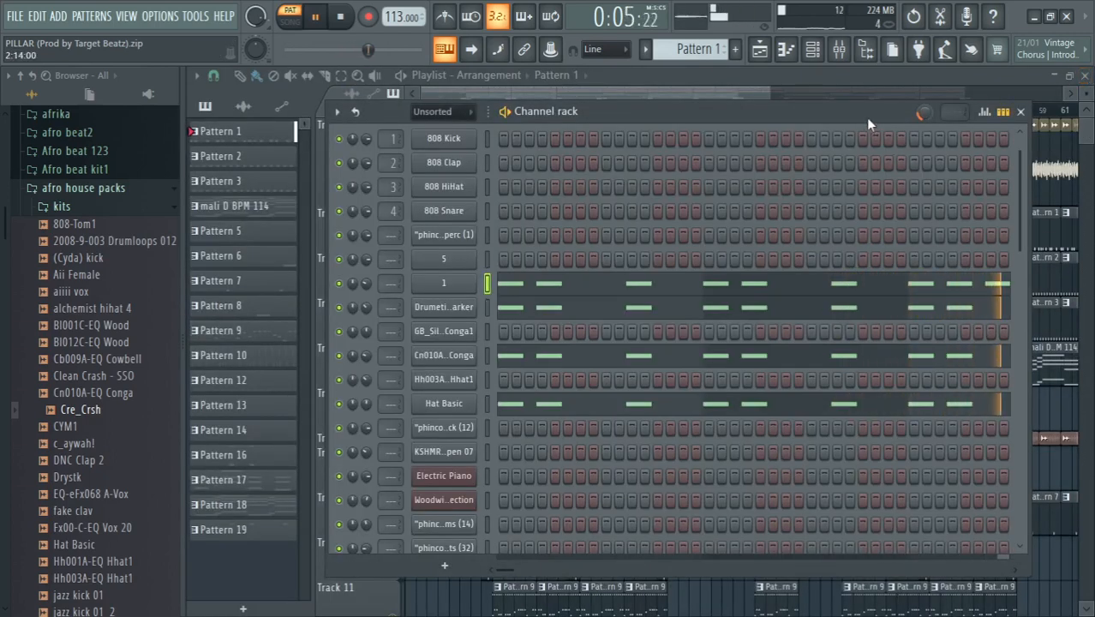
Play Pattern 2 in the channel rack and examine the "phinco"-kick (12) notes in the piano roll, closing the roll when finished.
click(255, 161)
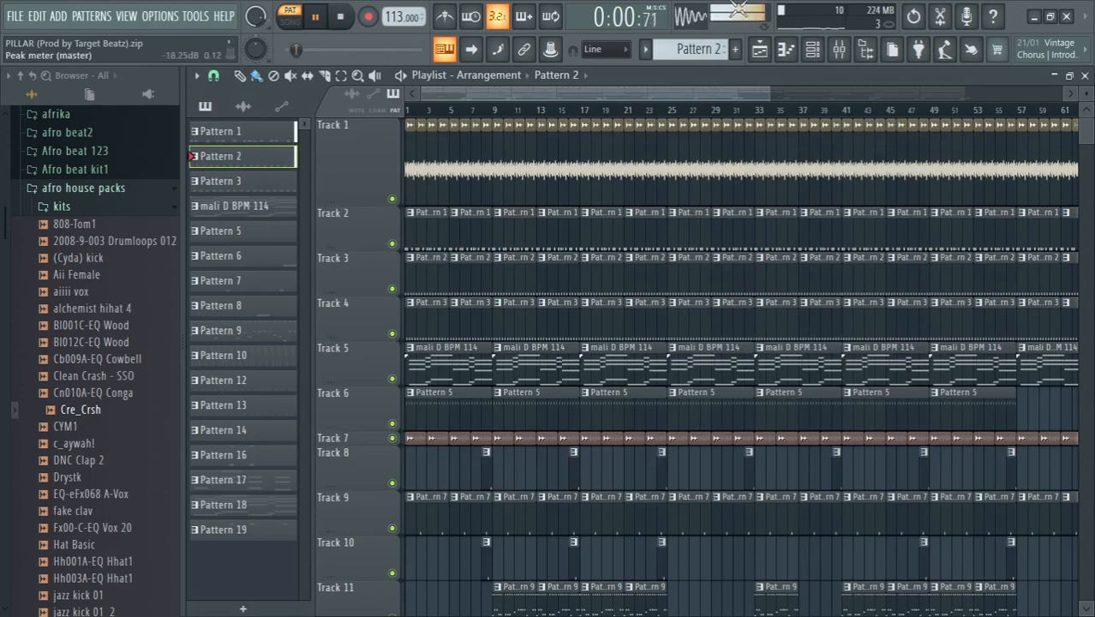
click(811, 49)
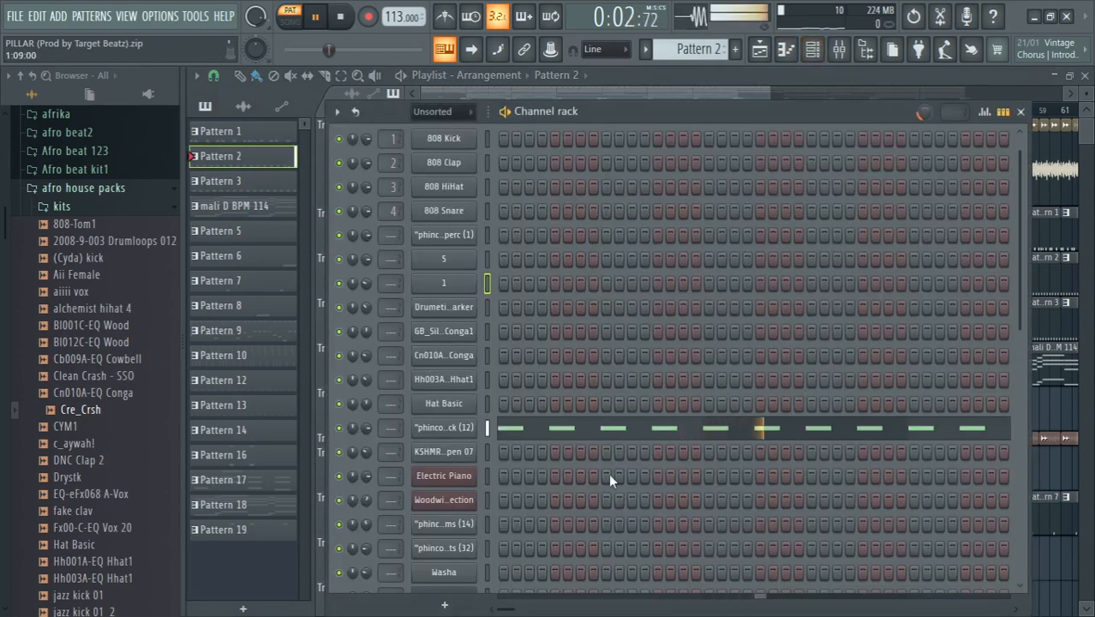
click(623, 432)
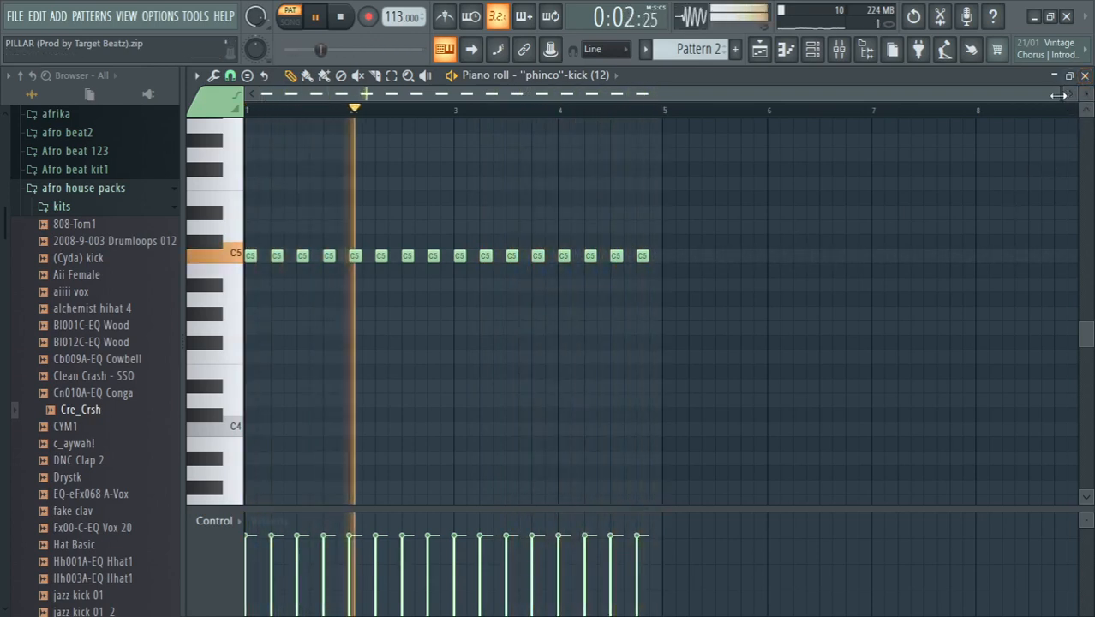
drag(1060, 96, 527, 110)
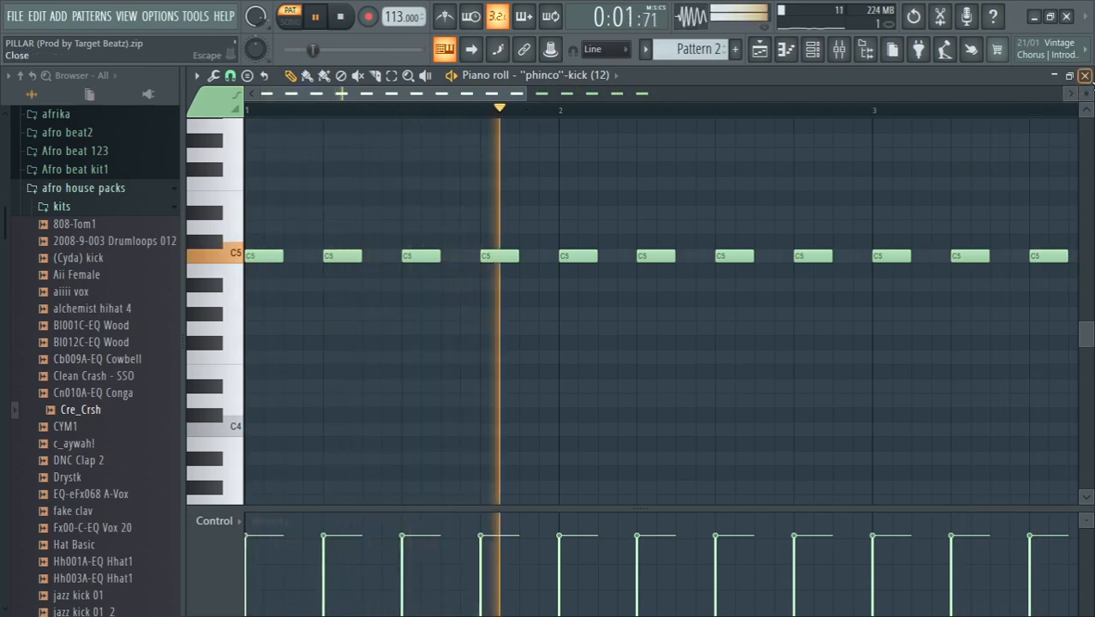
click(1085, 75)
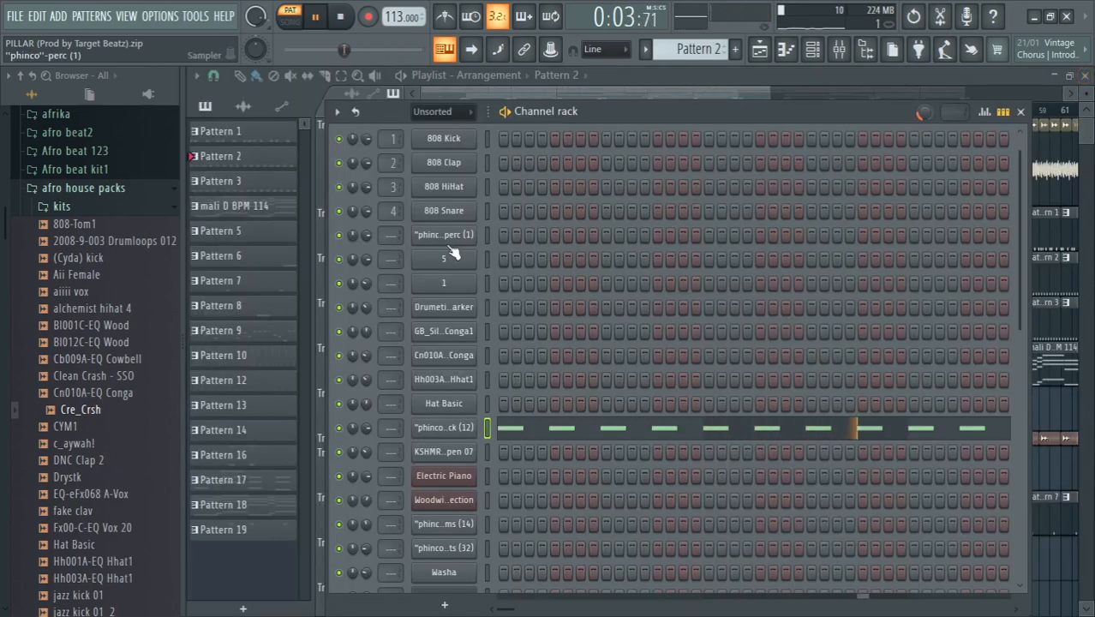
Play Pattern 3 and the mali D BPM 114 pattern, viewing each one's channels in the channel rack.
click(260, 188)
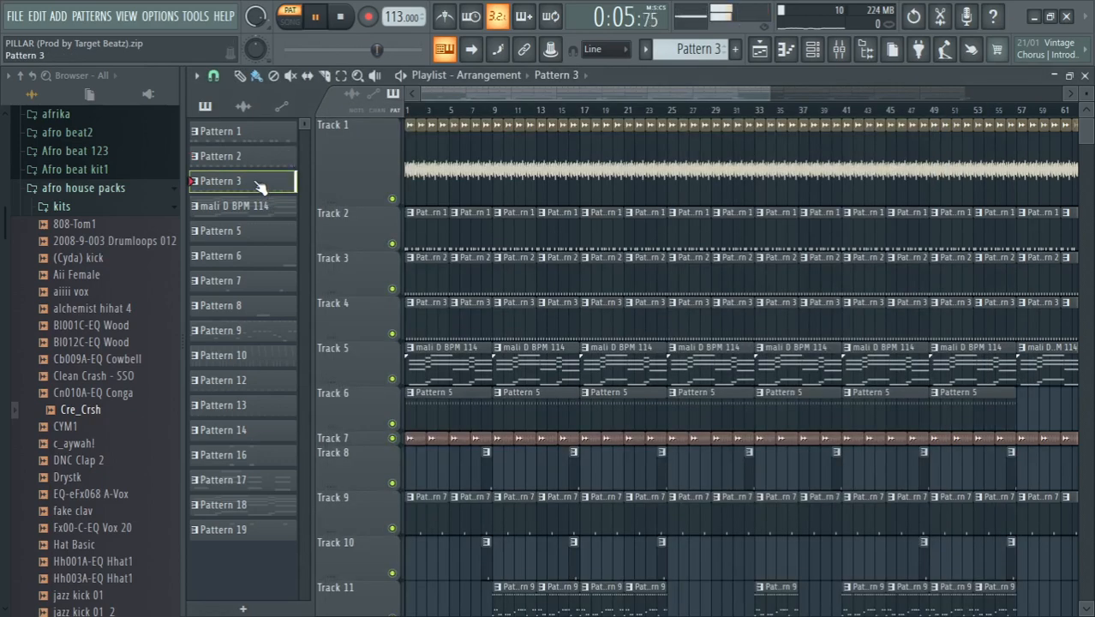
click(816, 55)
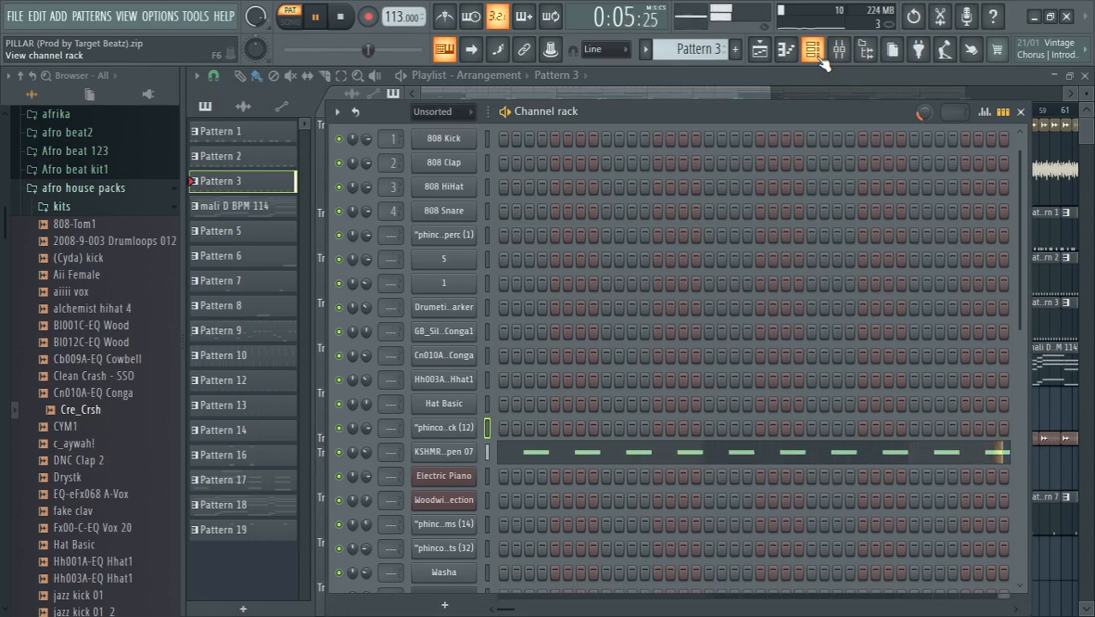
click(260, 214)
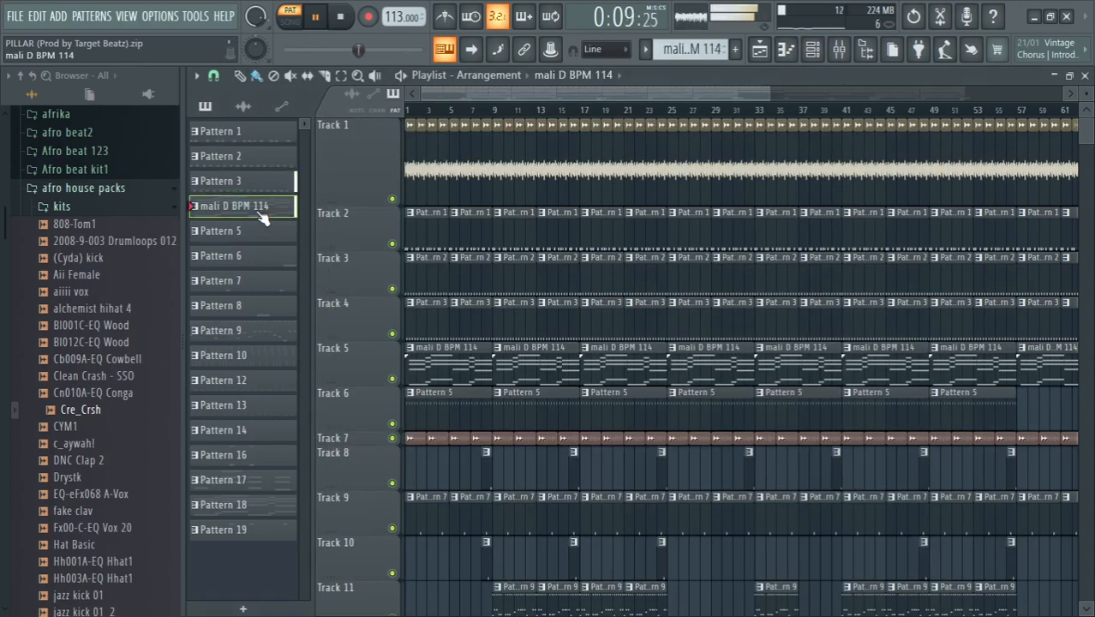
click(818, 50)
Examine the Electric Piano chords across the whole mali D BPM 114 pattern in the piano roll with an enlarged note area, then close it.
click(645, 484)
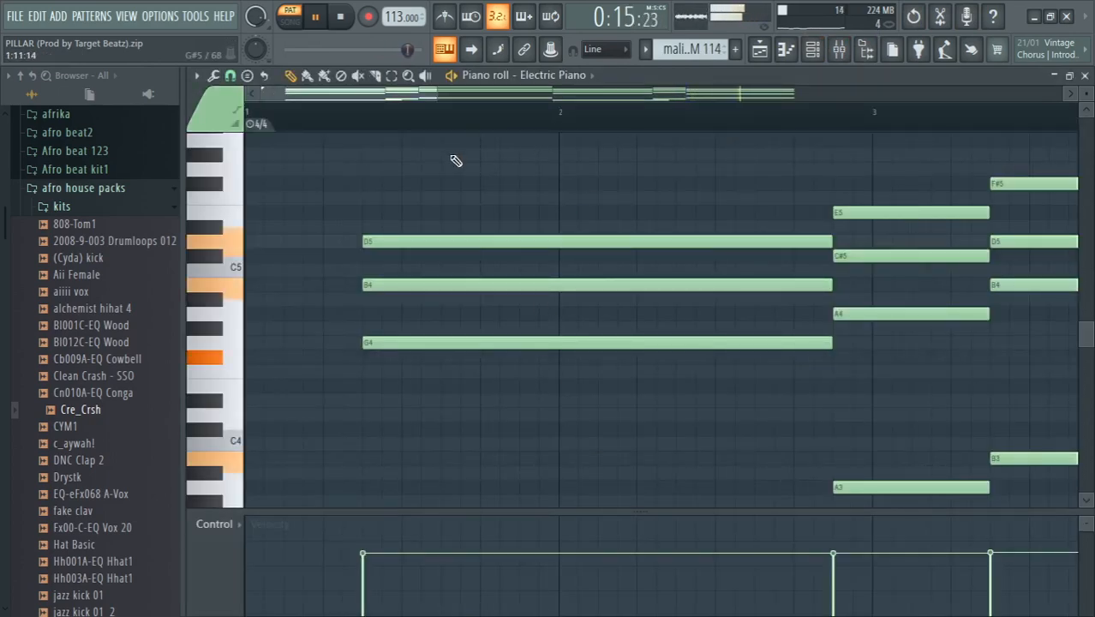
drag(435, 92, 934, 109)
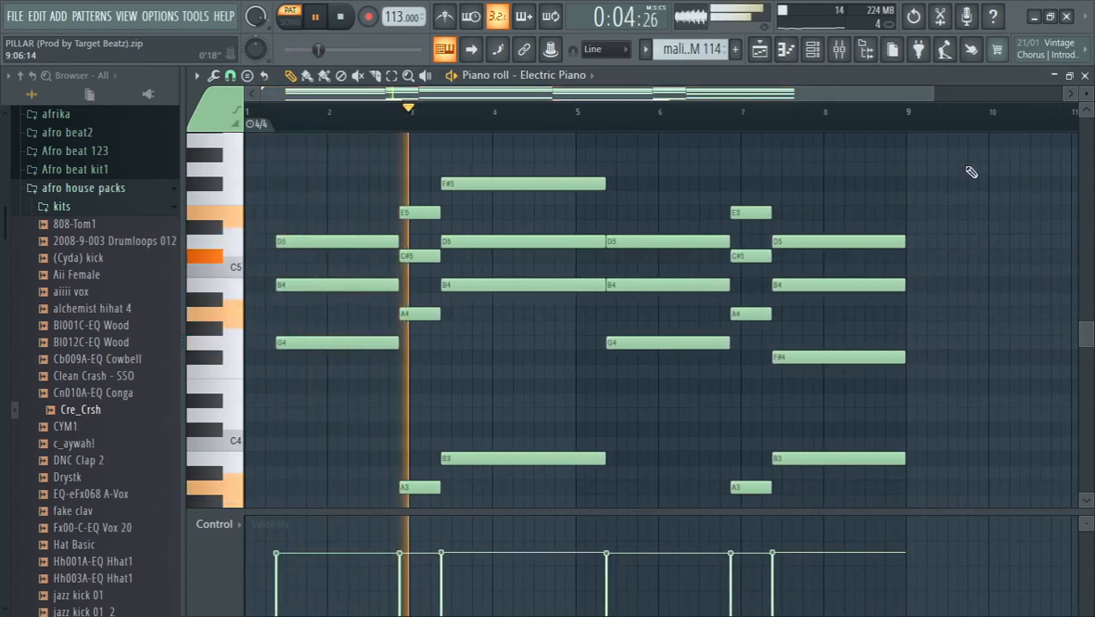
mouse_move(1086, 345)
mouse_down()
mouse_move(1084, 360)
mouse_move(1084, 336)
mouse_move(1083, 356)
mouse_up()
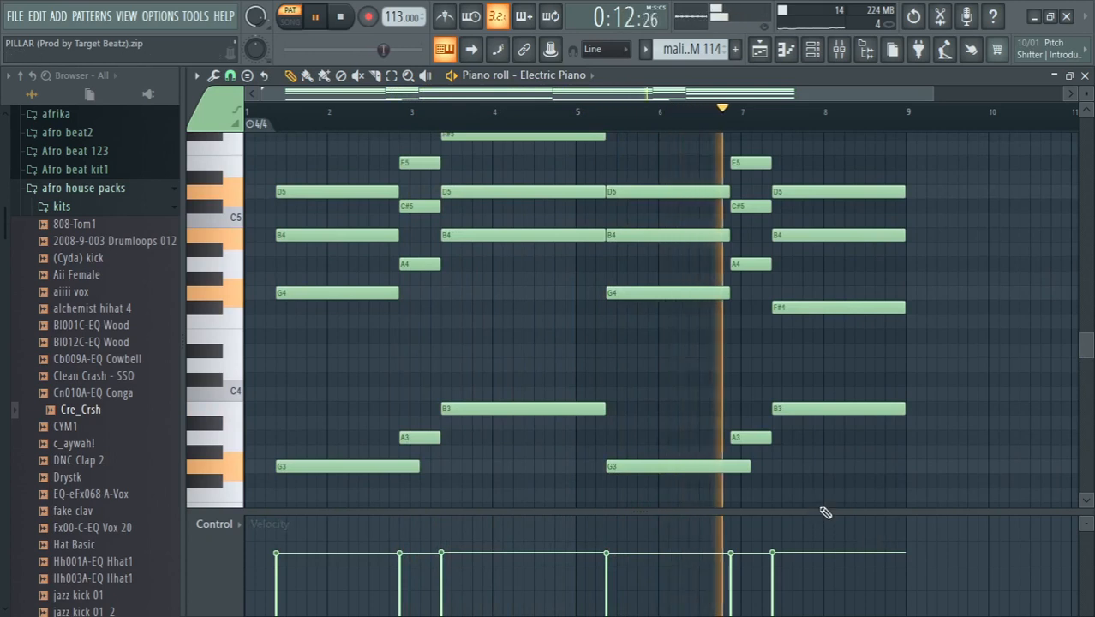
drag(820, 513, 820, 568)
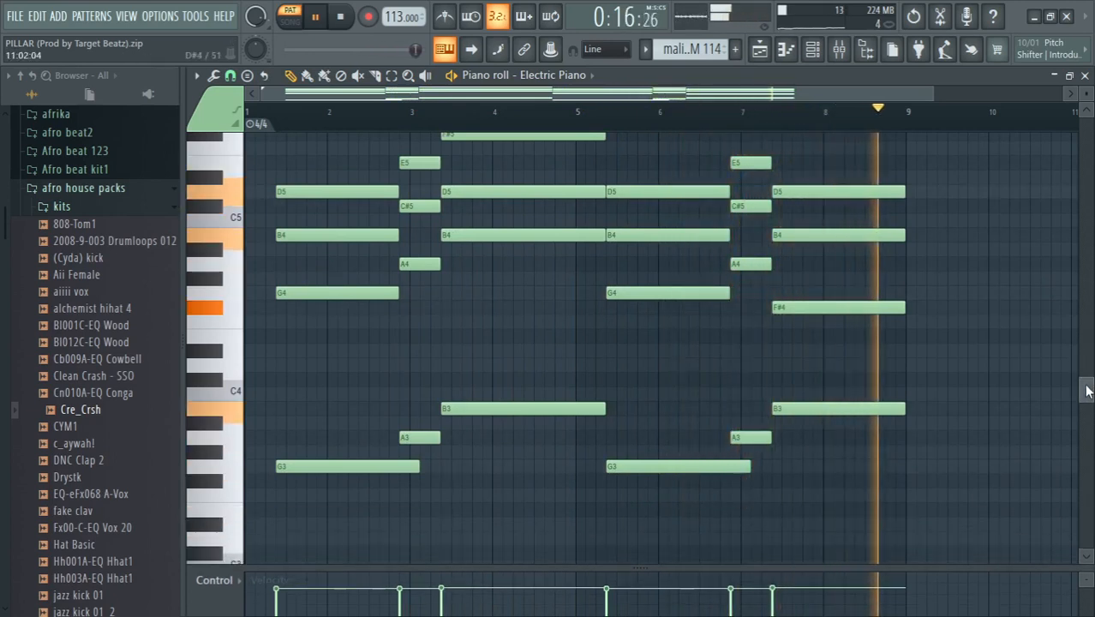
mouse_move(1084, 377)
mouse_down()
mouse_move(1084, 359)
mouse_move(1084, 379)
mouse_up()
click(1085, 76)
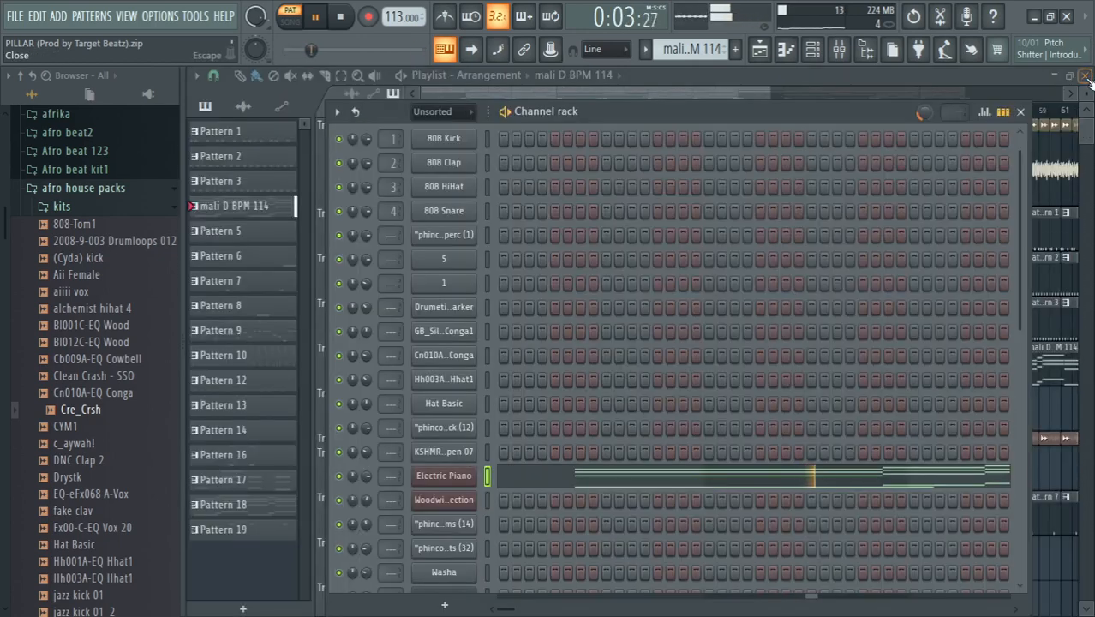
View the Electric Piano channel's DirectWave instrument, then close it and hide the channel rack.
click(441, 477)
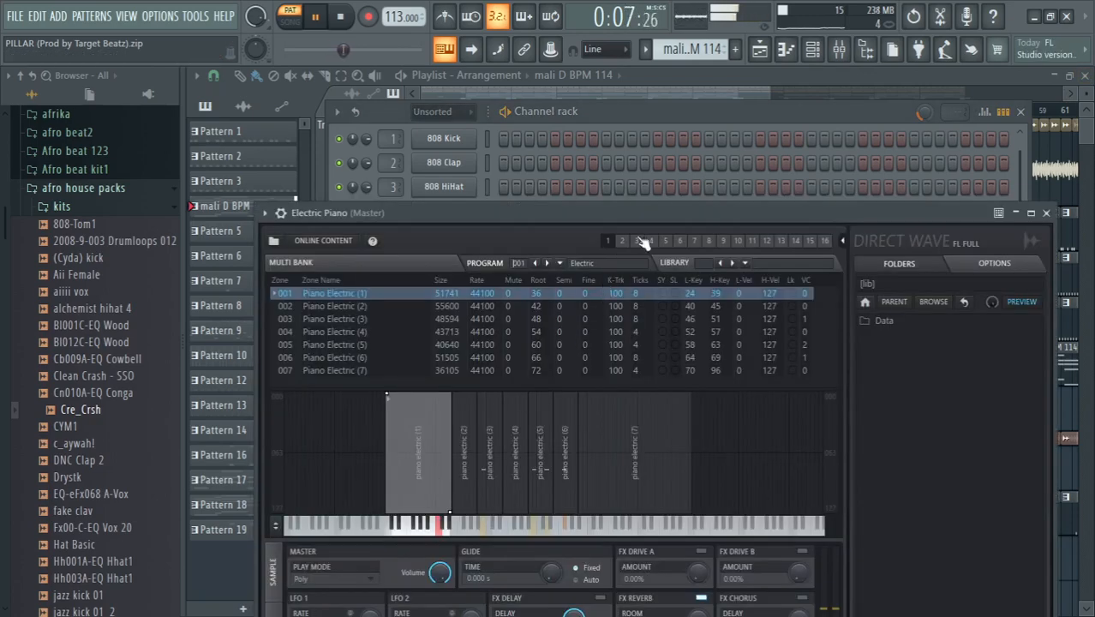
click(1046, 213)
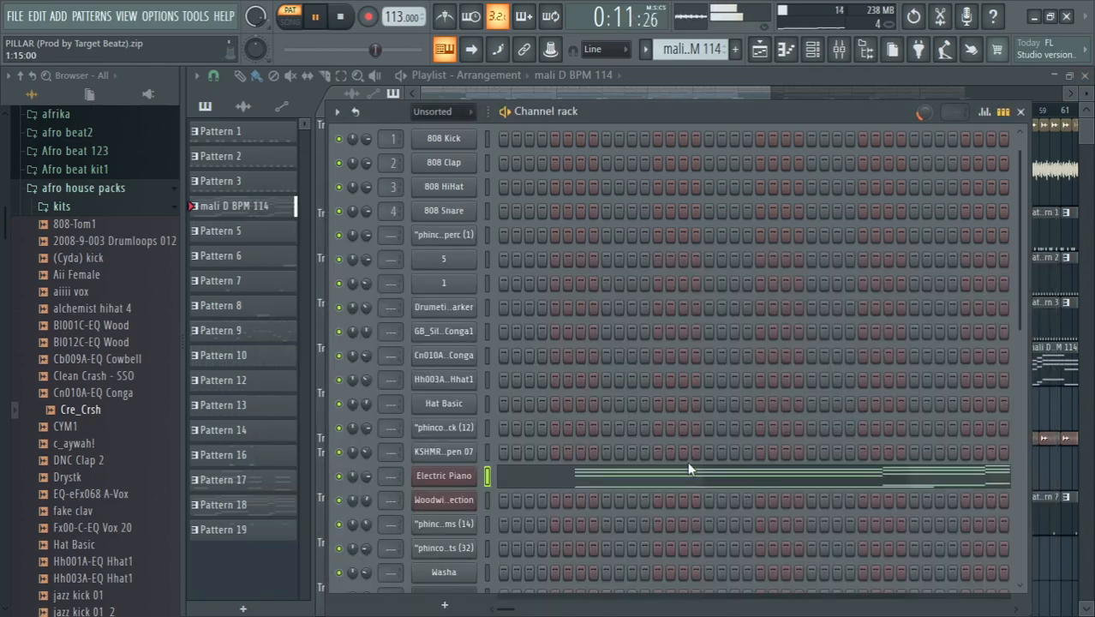
key(F6)
Play Pattern 5 in the channel rack and inspect its Woodwind Section DirectWave instrument in full view, then close the instrument.
click(216, 231)
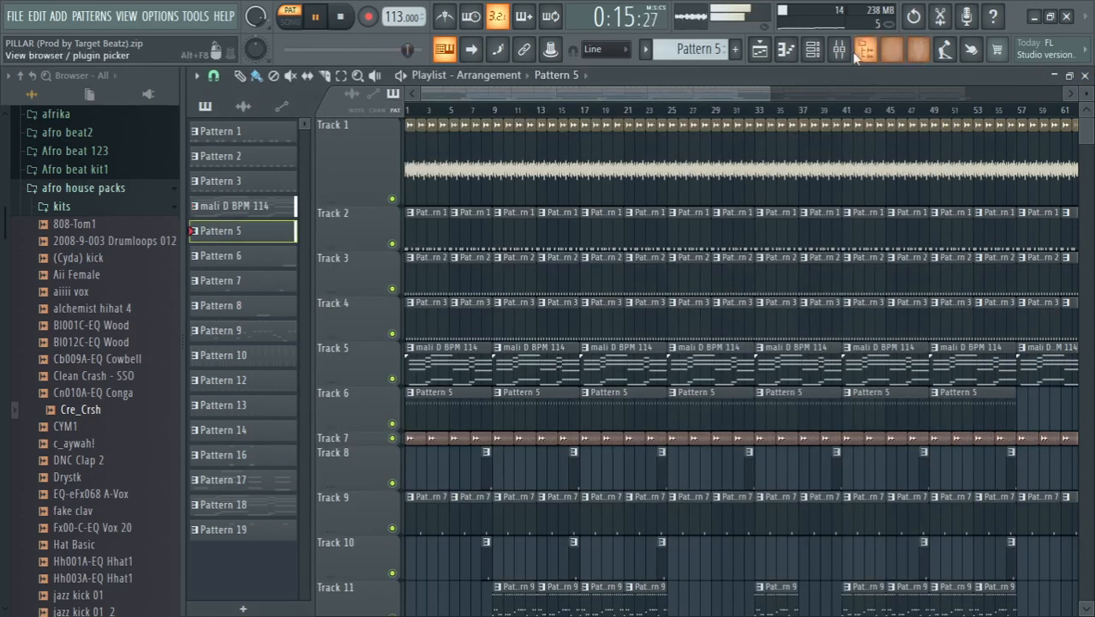
click(819, 53)
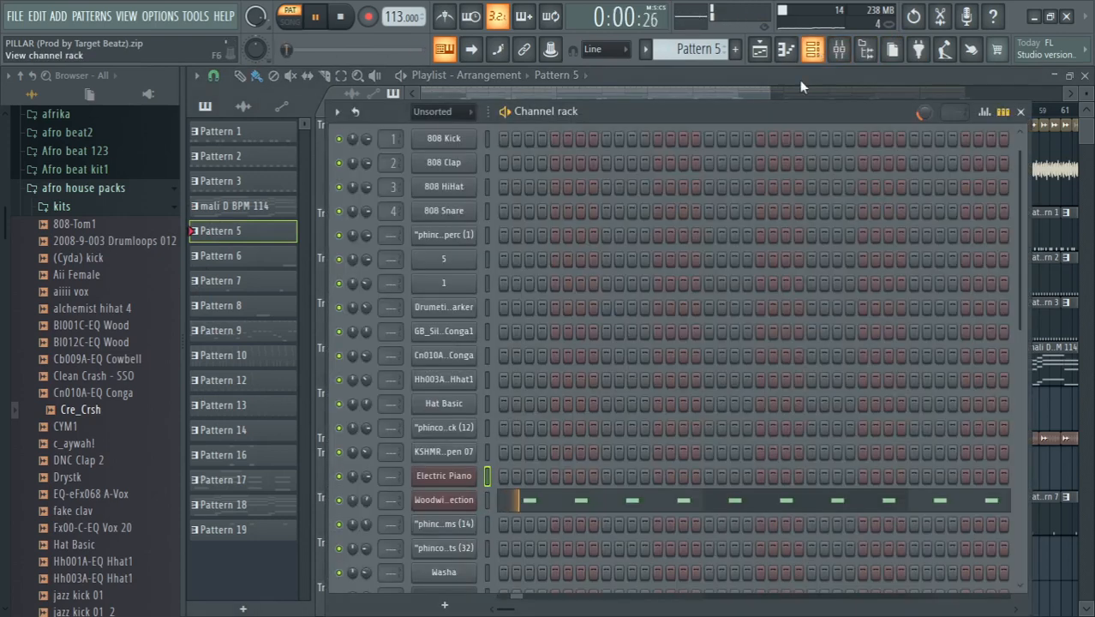
click(454, 501)
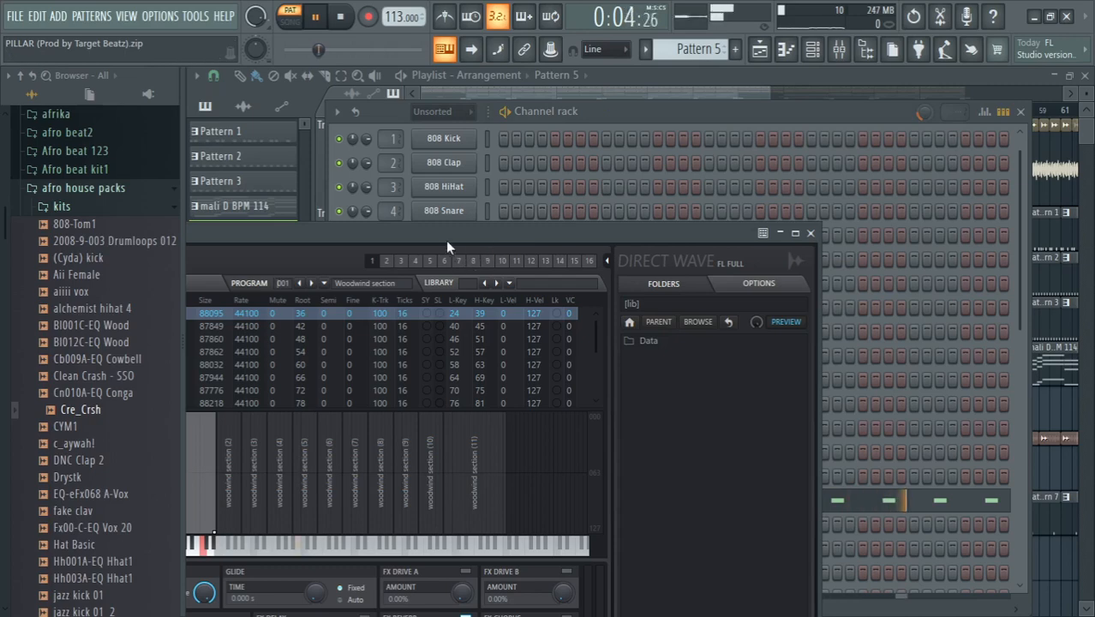
drag(436, 229, 667, 103)
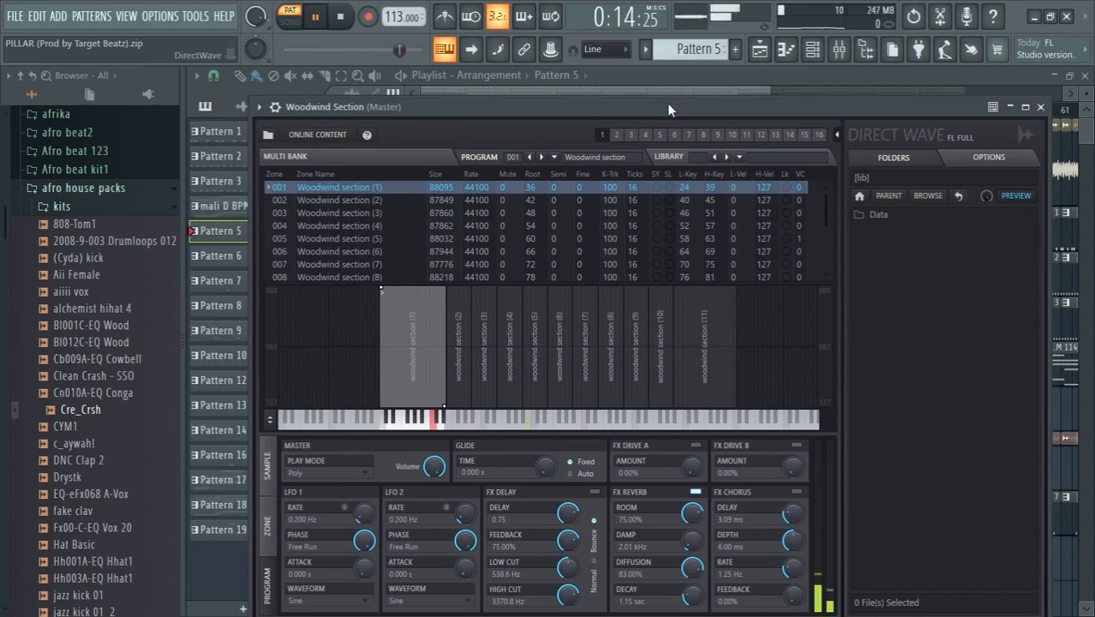
click(1041, 106)
Play Pattern 6 and Pattern 7, viewing each one's notes in the channel rack.
click(221, 256)
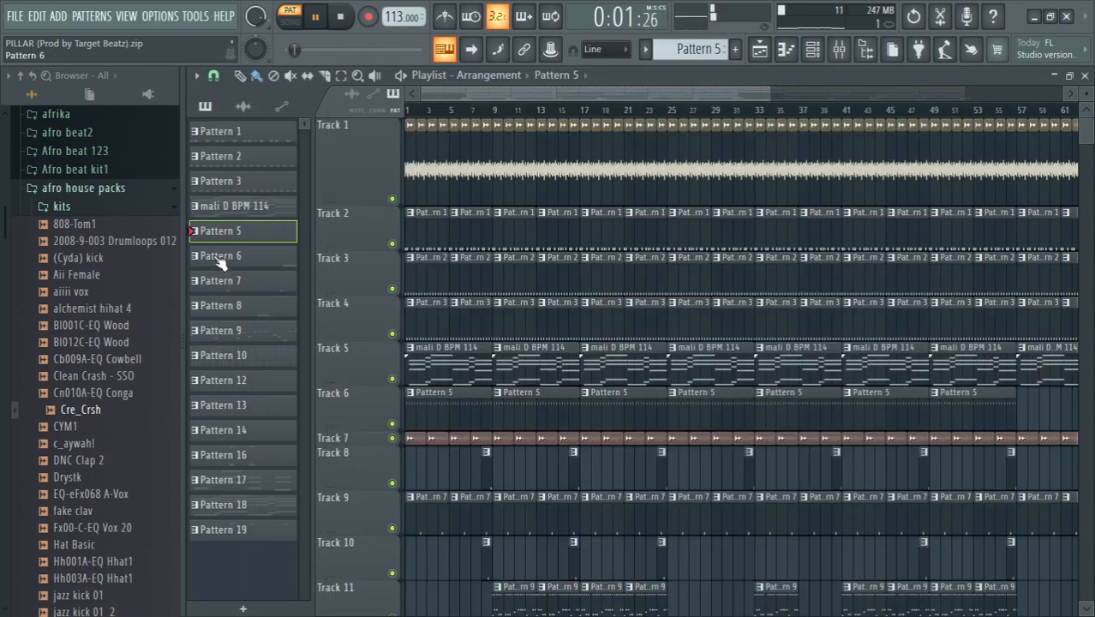
click(812, 51)
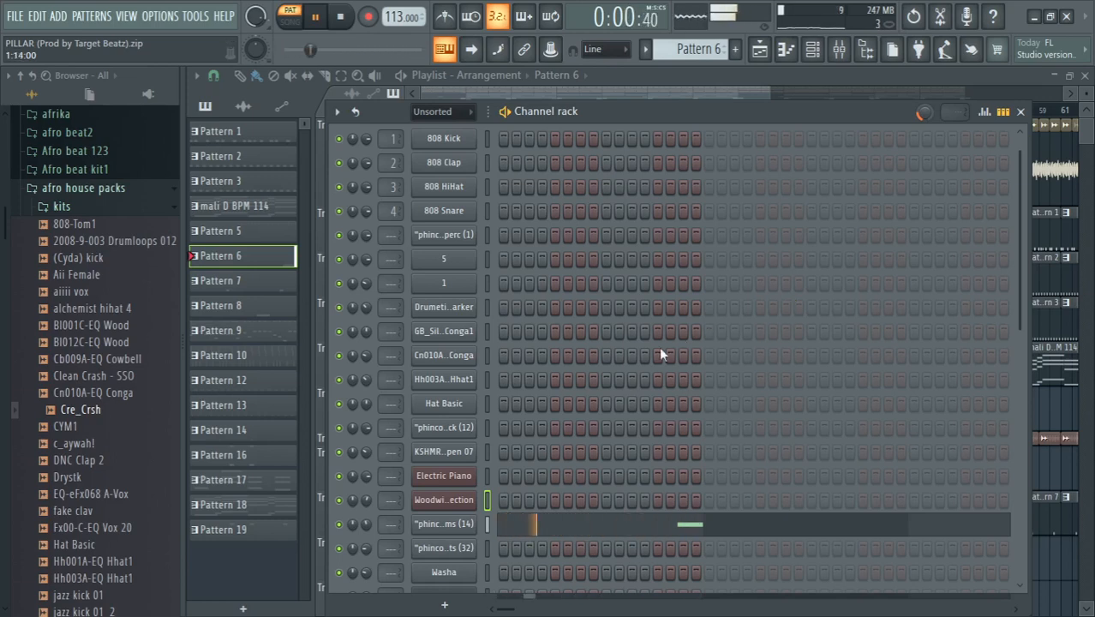
click(248, 282)
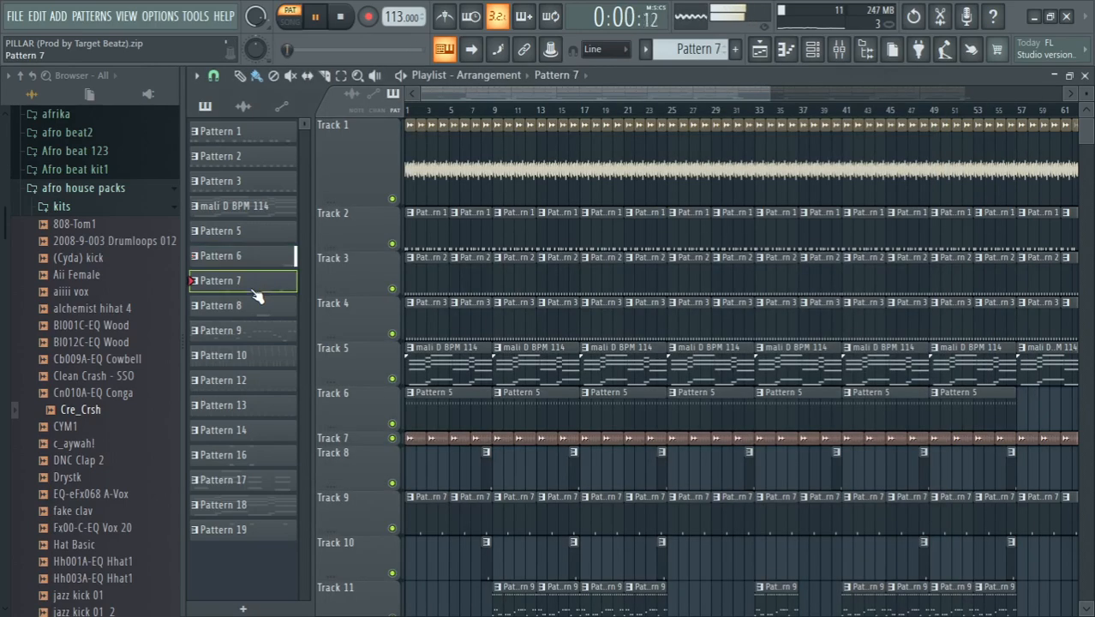
click(818, 50)
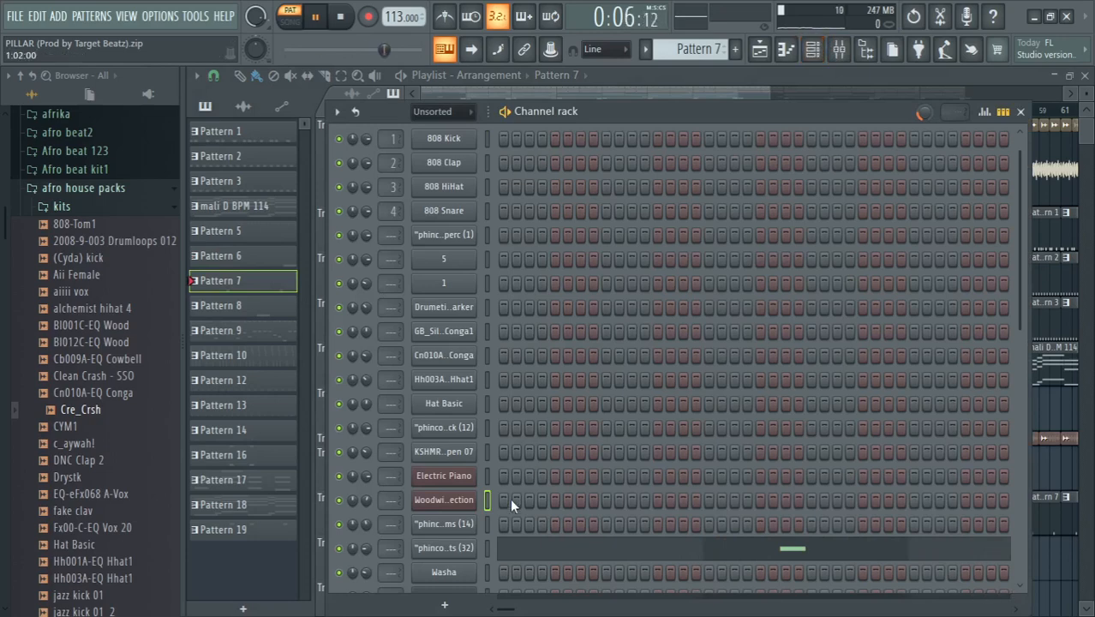
Show Pattern 8's Washa channel in the channel rack, then stop and restart its playback.
click(230, 308)
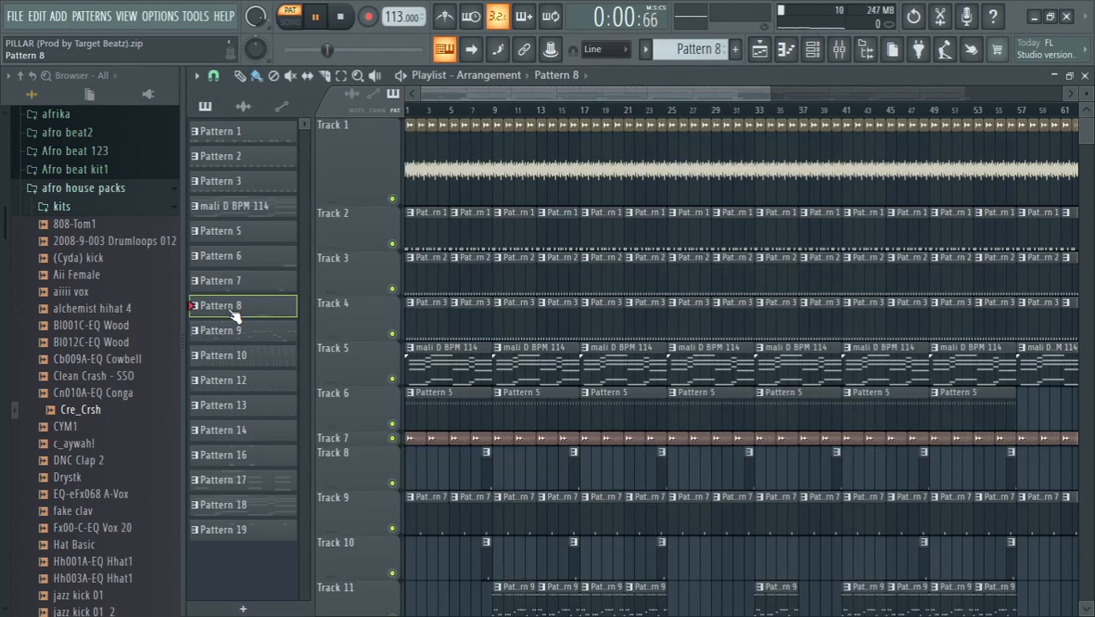
click(815, 58)
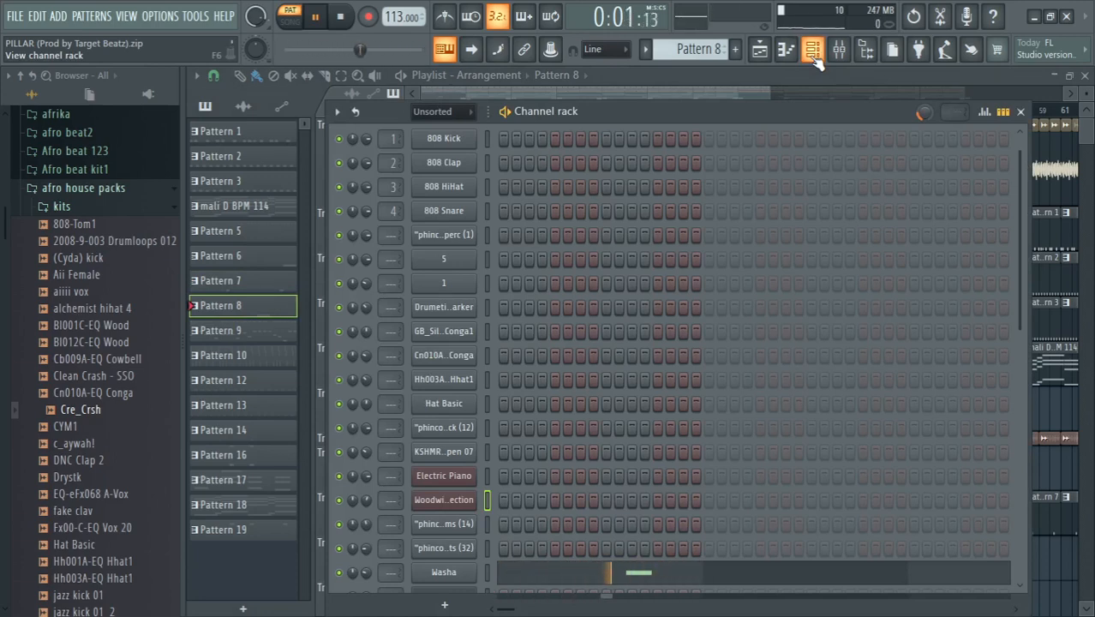
key(space)
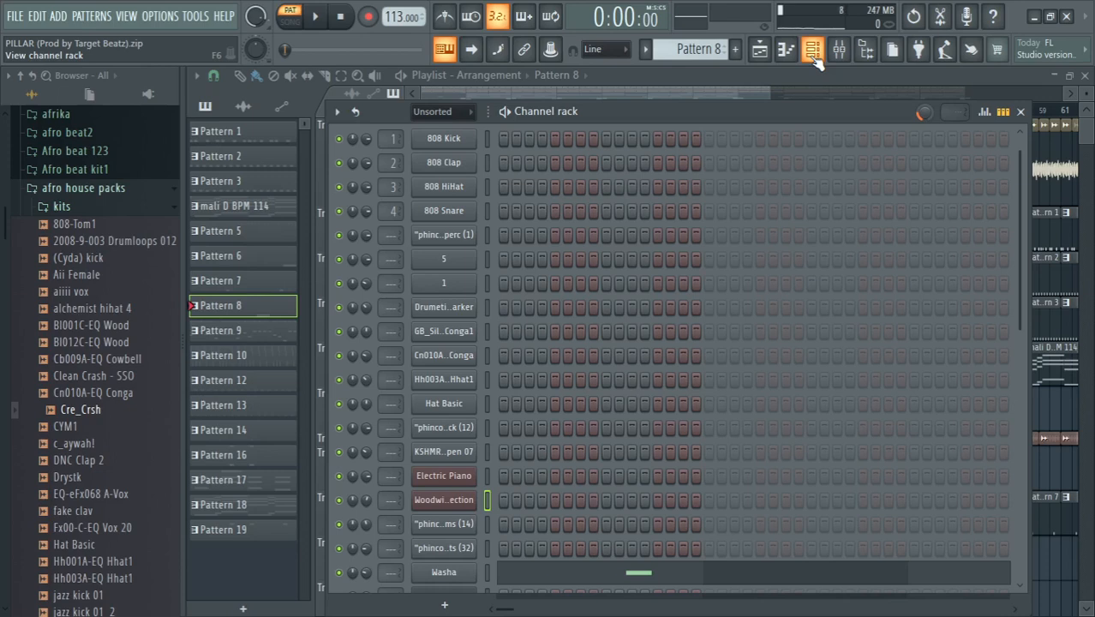
key(space)
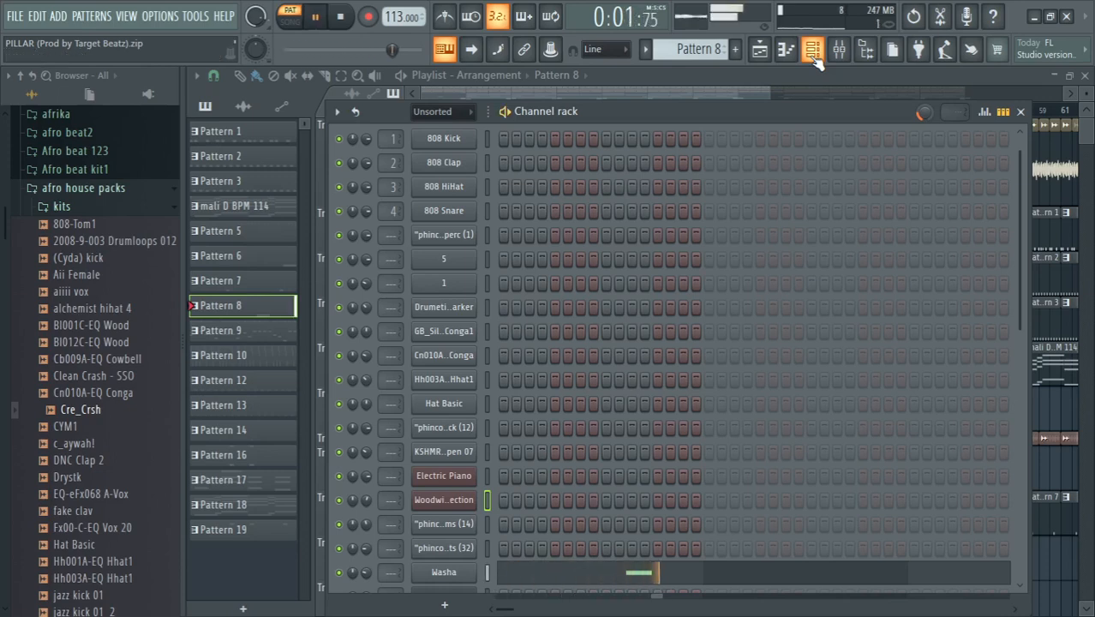
Play Pattern 9 and bring its LogDrum and First Logdrum channels into view in the channel rack.
click(253, 334)
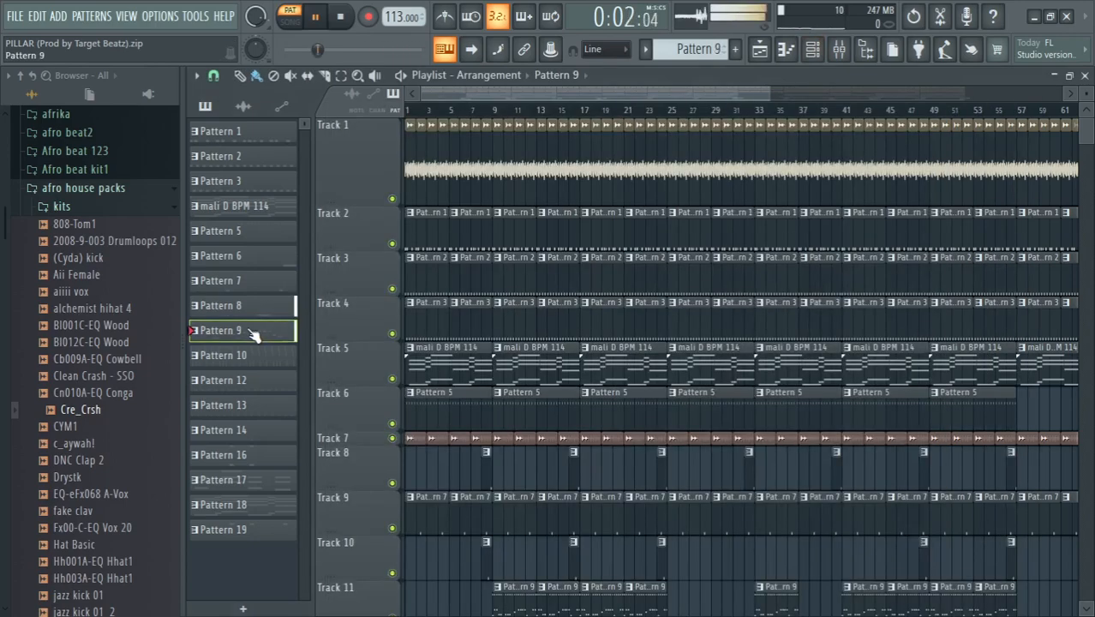
click(814, 53)
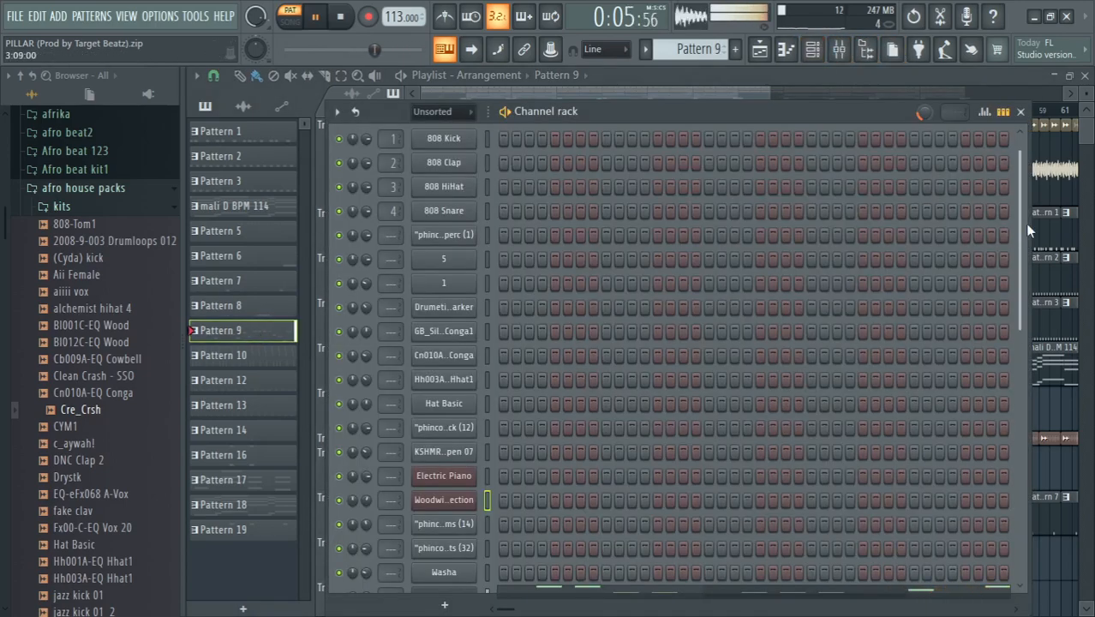
drag(1019, 224, 1028, 378)
Examine the full pitch range of Pattern 9's LogDrum notes in the piano roll during playback, then close it.
click(777, 443)
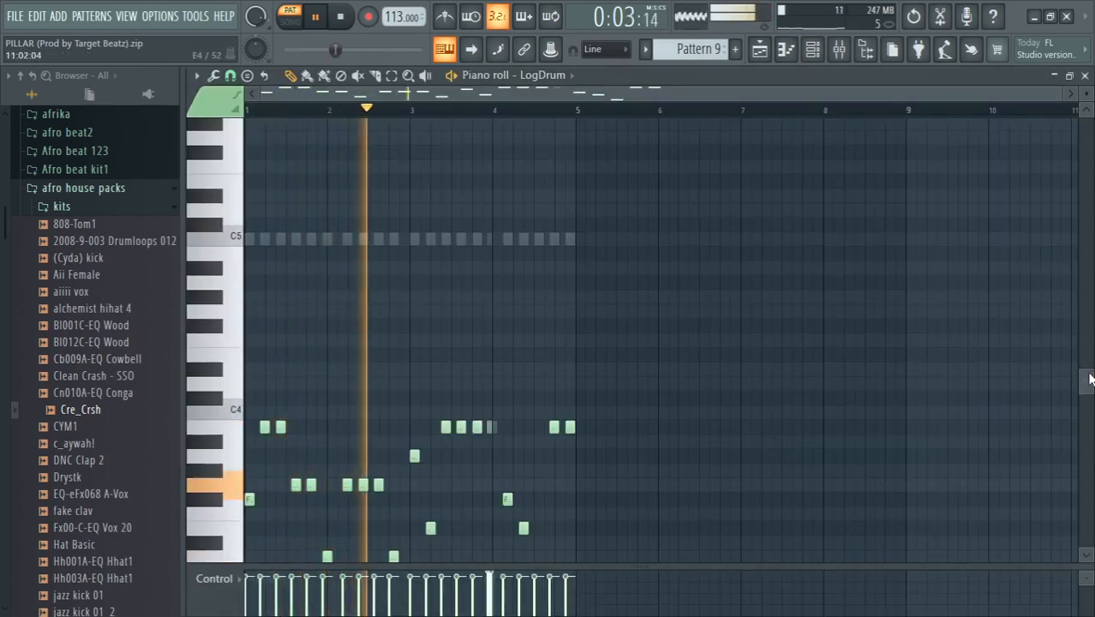
drag(1089, 378, 1087, 407)
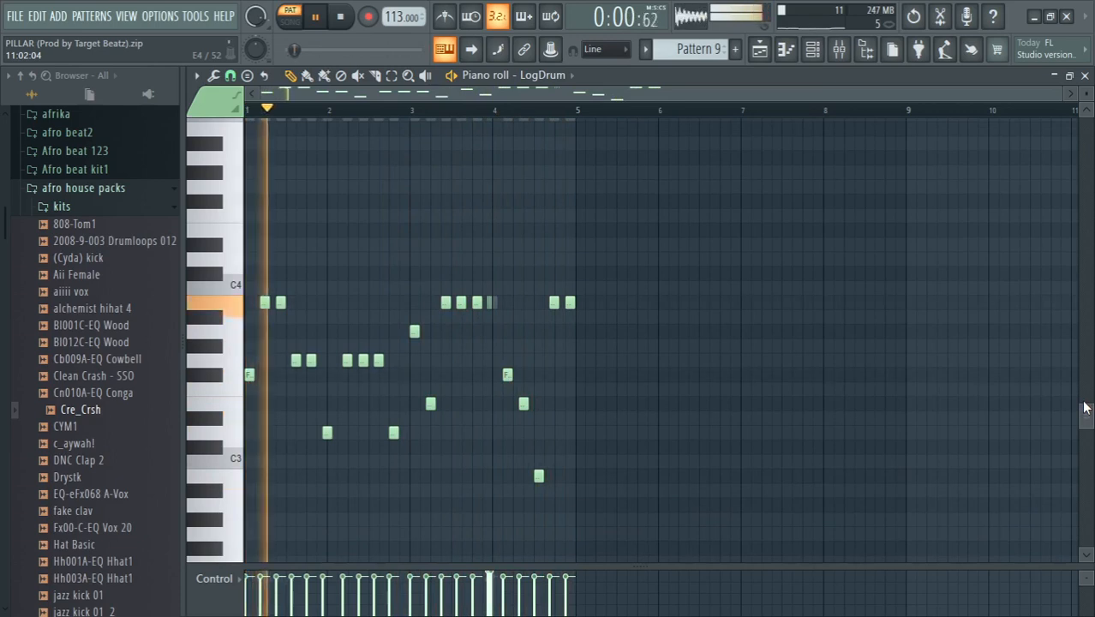
drag(1091, 420, 1085, 370)
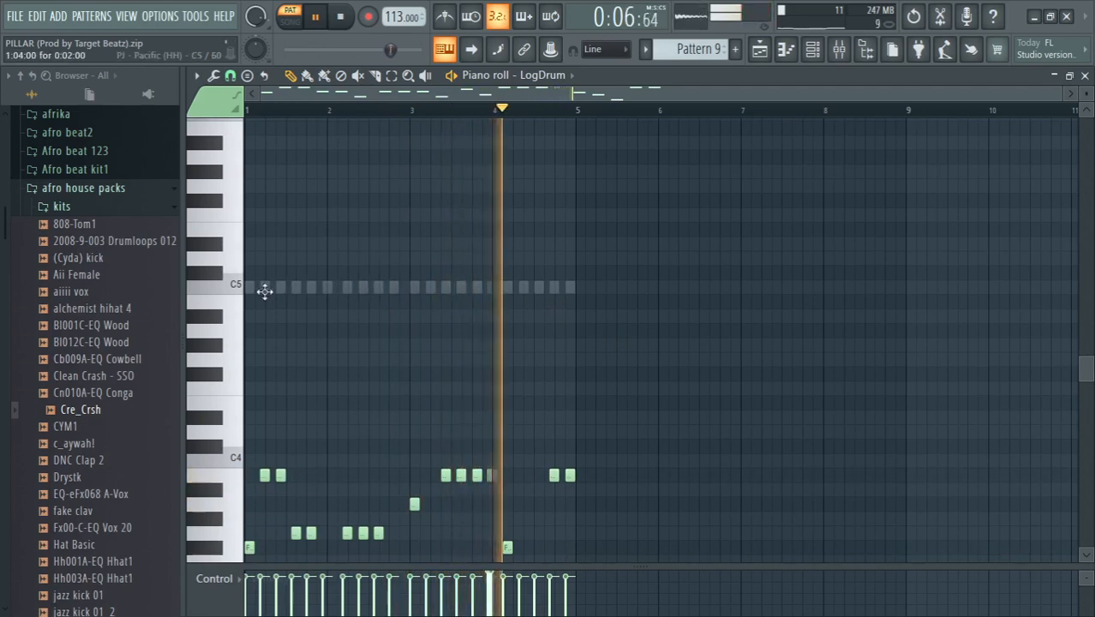
drag(1090, 370, 1088, 402)
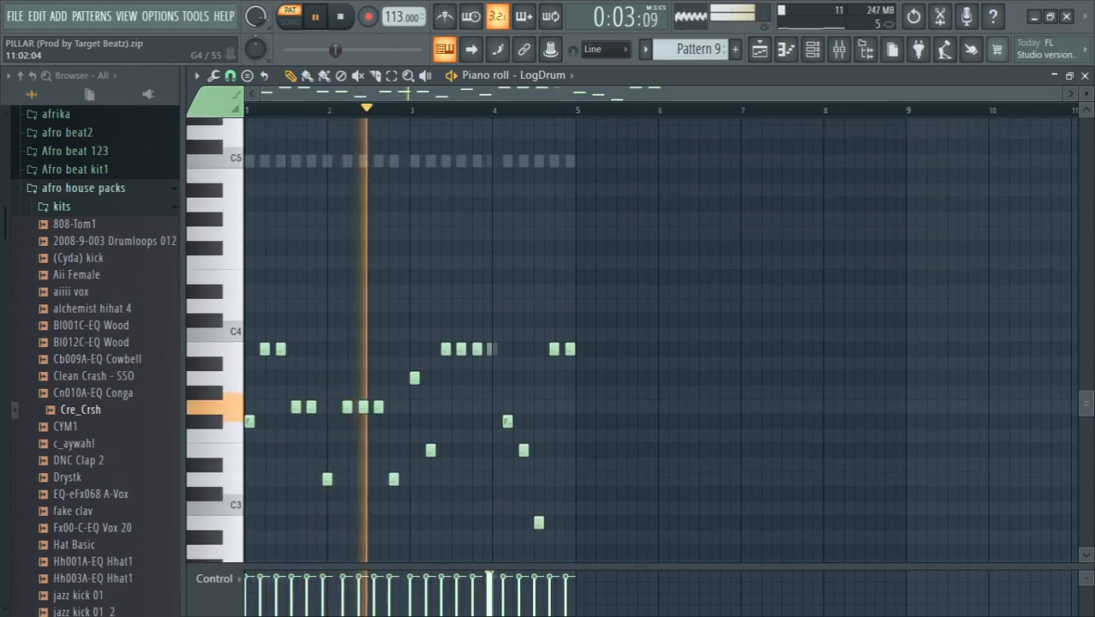
click(1086, 76)
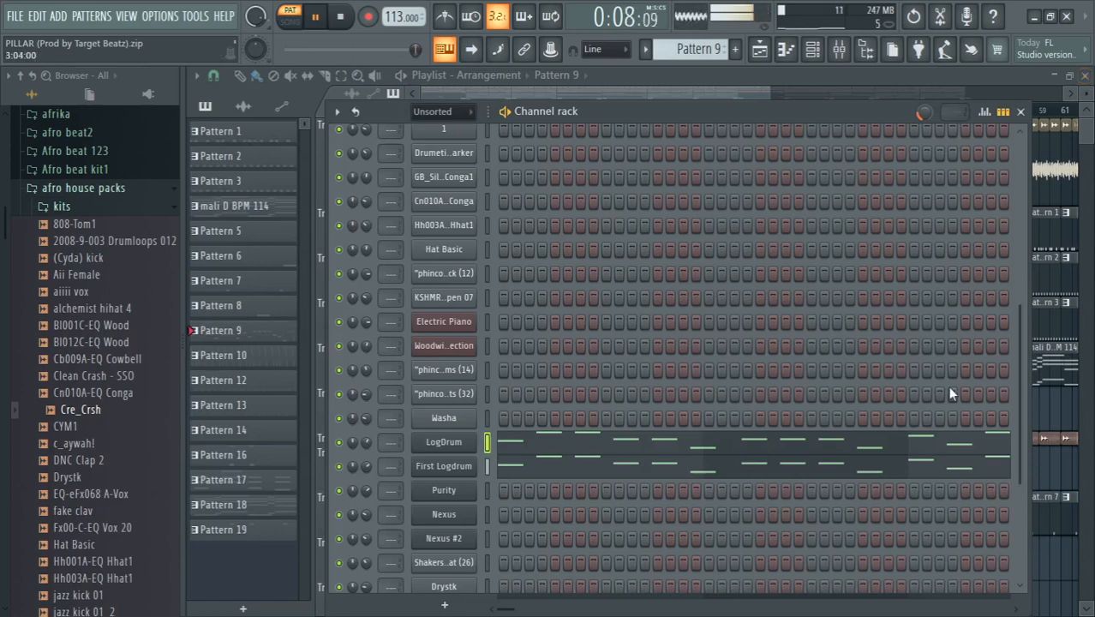
Play Pattern 10 in the channel rack and view the Piccolo preset in its Purity plugin, then close the plugin.
click(248, 356)
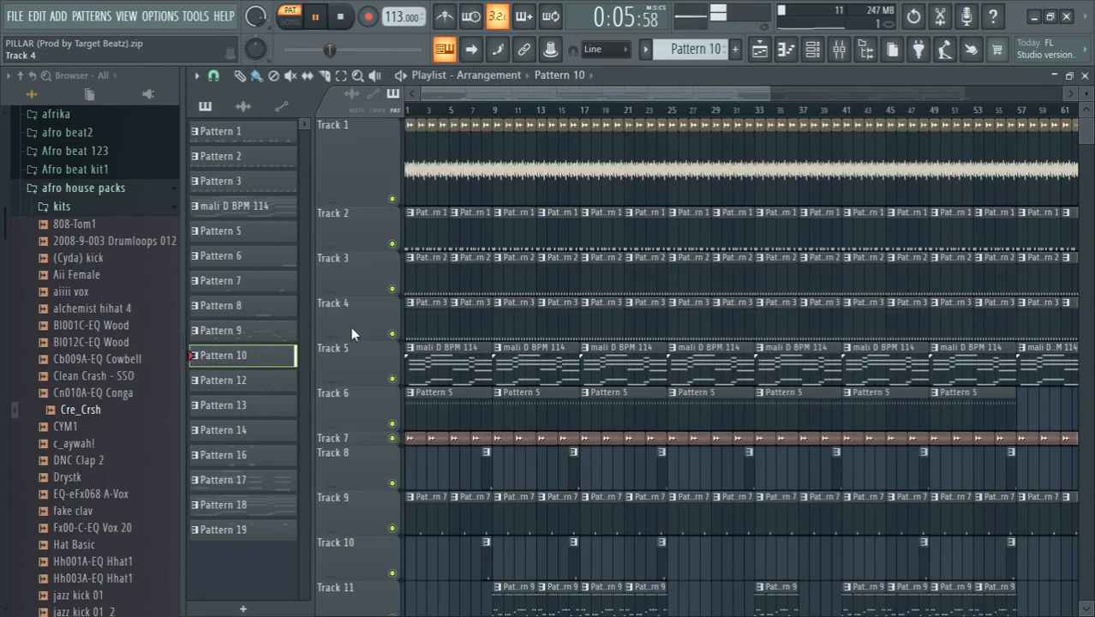
click(811, 50)
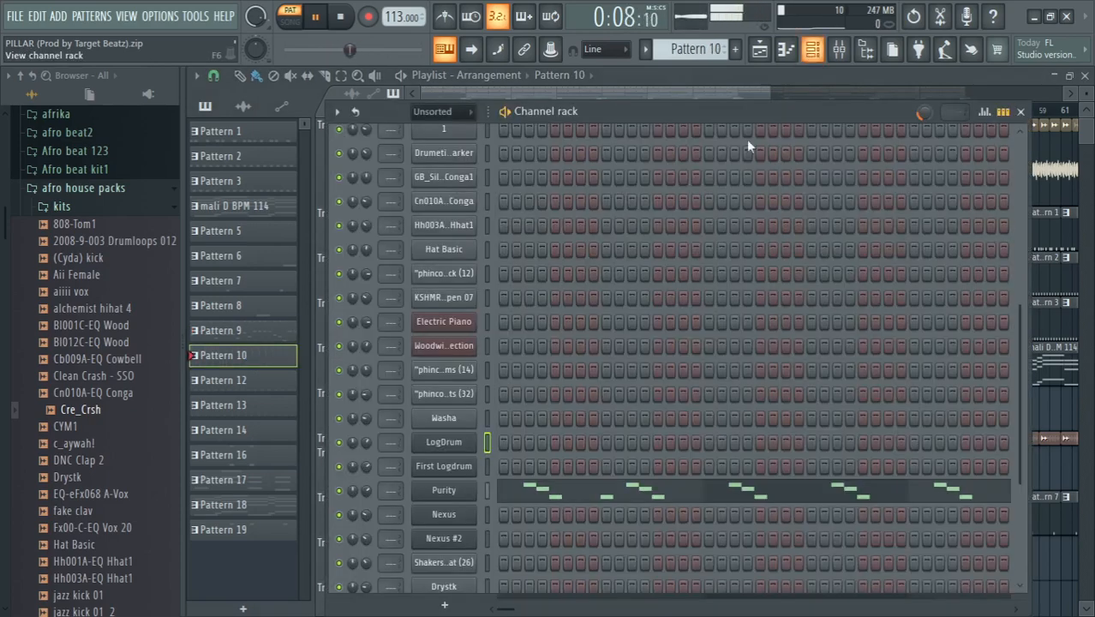
click(442, 496)
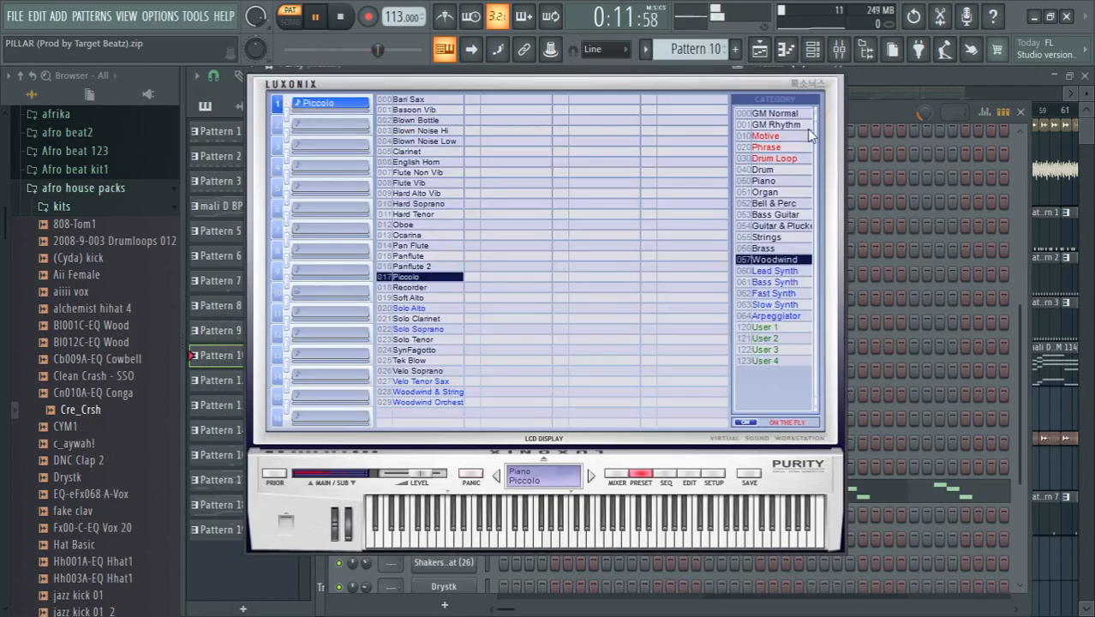
click(840, 72)
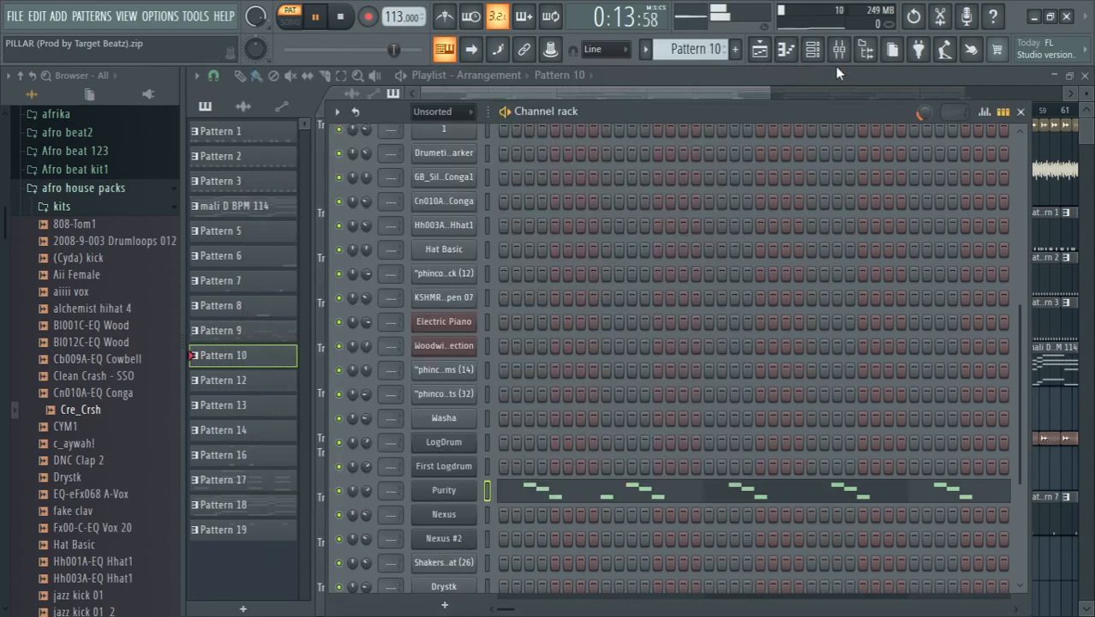
Examine Pattern 10's Purity notes around C5 in the piano roll while the pattern plays.
click(563, 499)
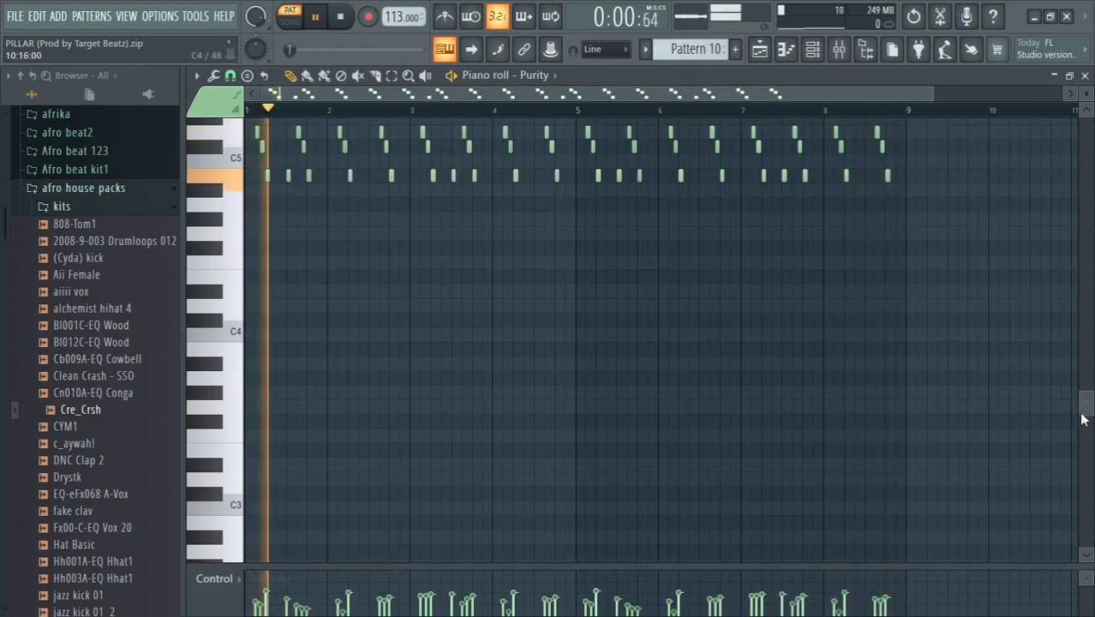
scroll(1089, 393, up, 3)
scroll(1089, 393, up, 1)
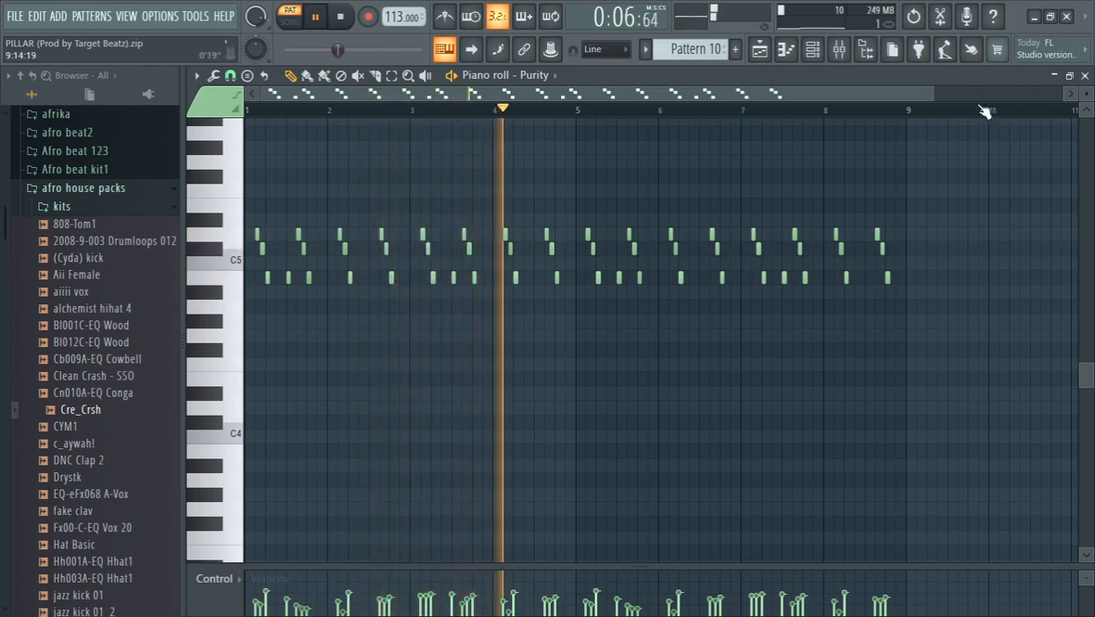
Inspect the opening bars of Pattern 10's Purity notes more closely during playback, then close the piano roll.
drag(932, 93, 624, 92)
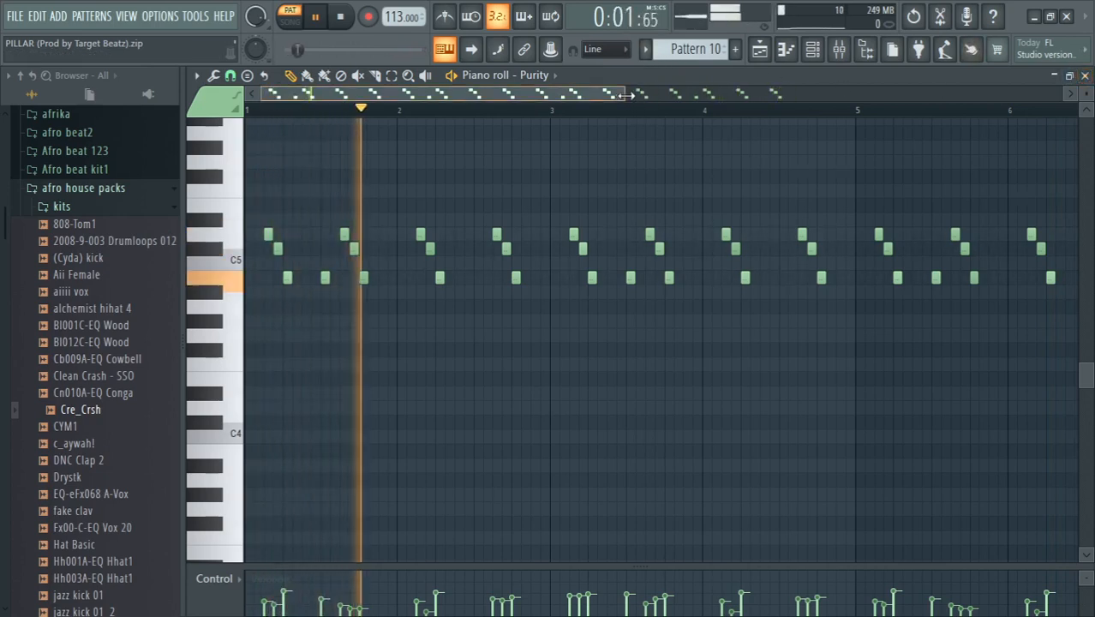
drag(626, 96, 713, 96)
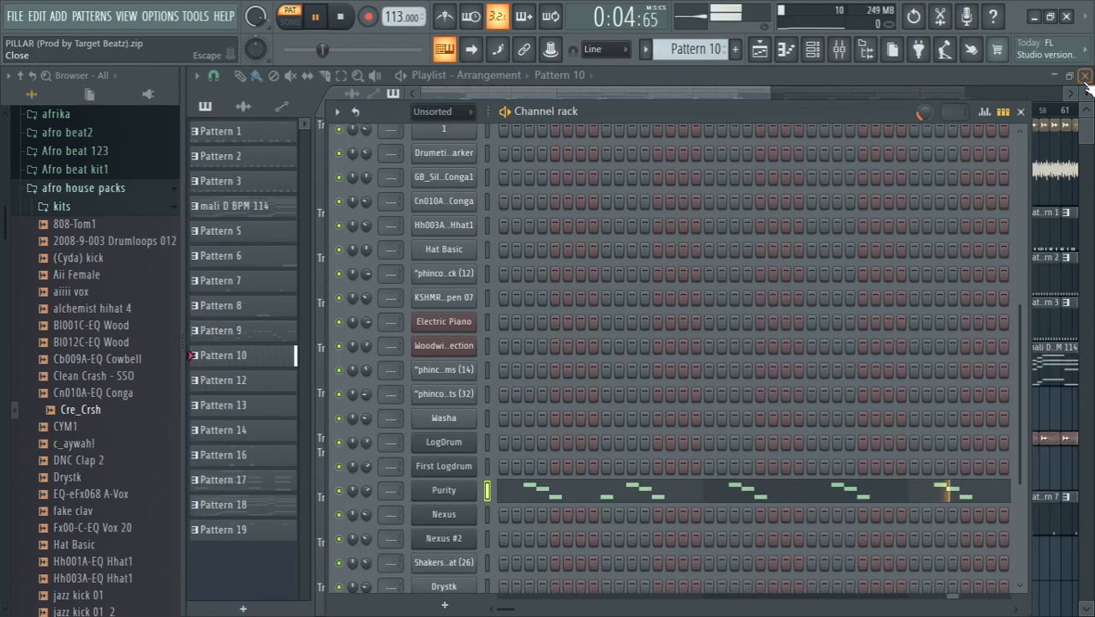
click(1084, 75)
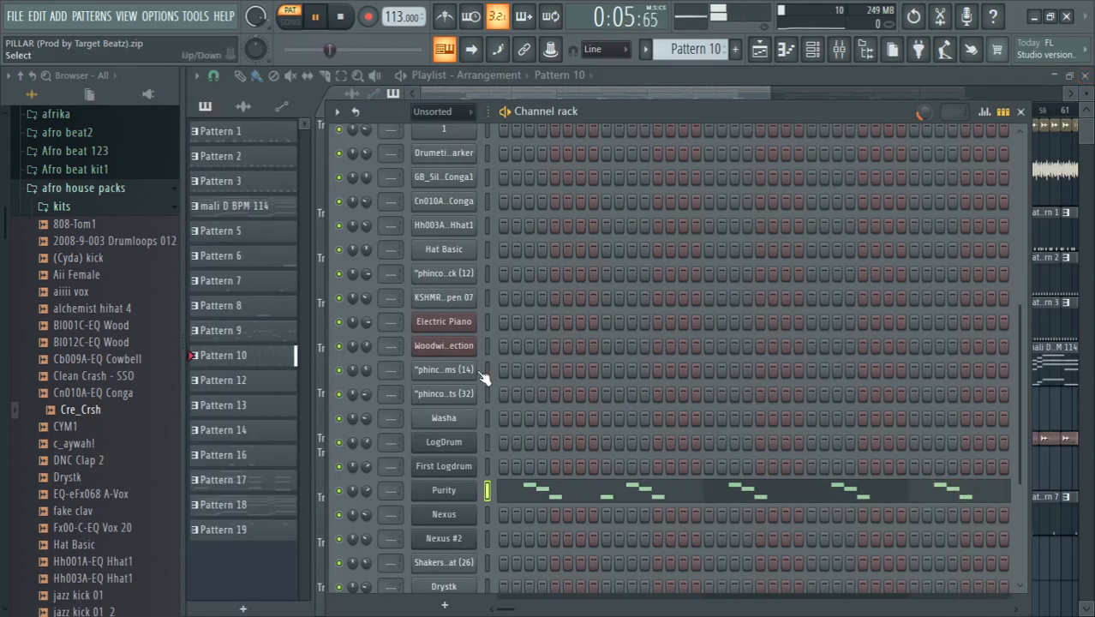
Play Pattern 12 and view its Shakers channel and the lower channels in the channel rack.
click(232, 388)
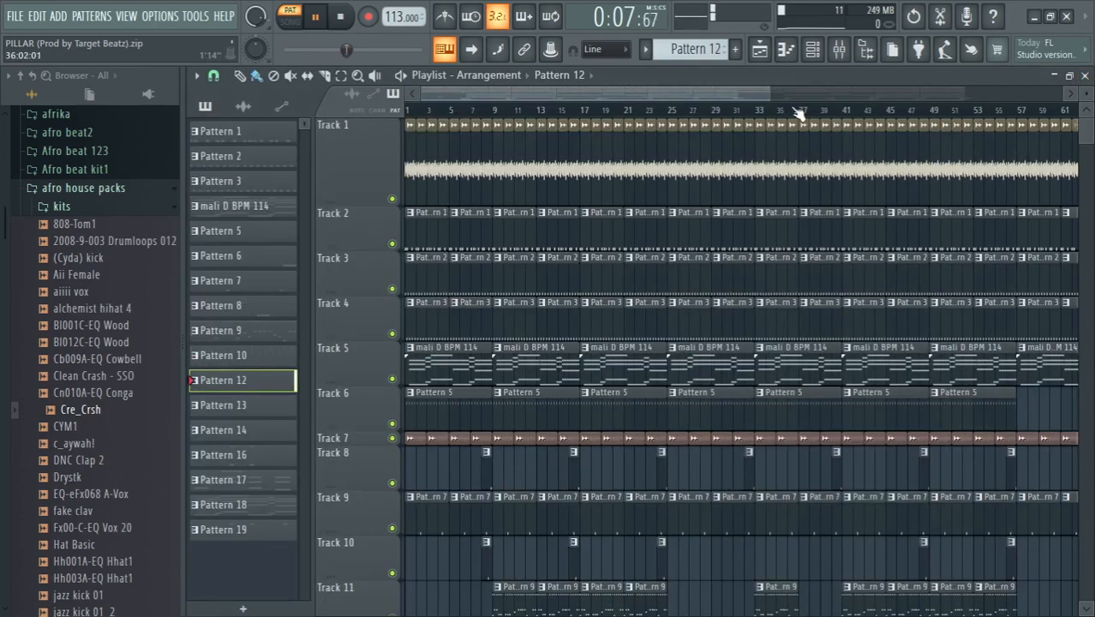
click(813, 48)
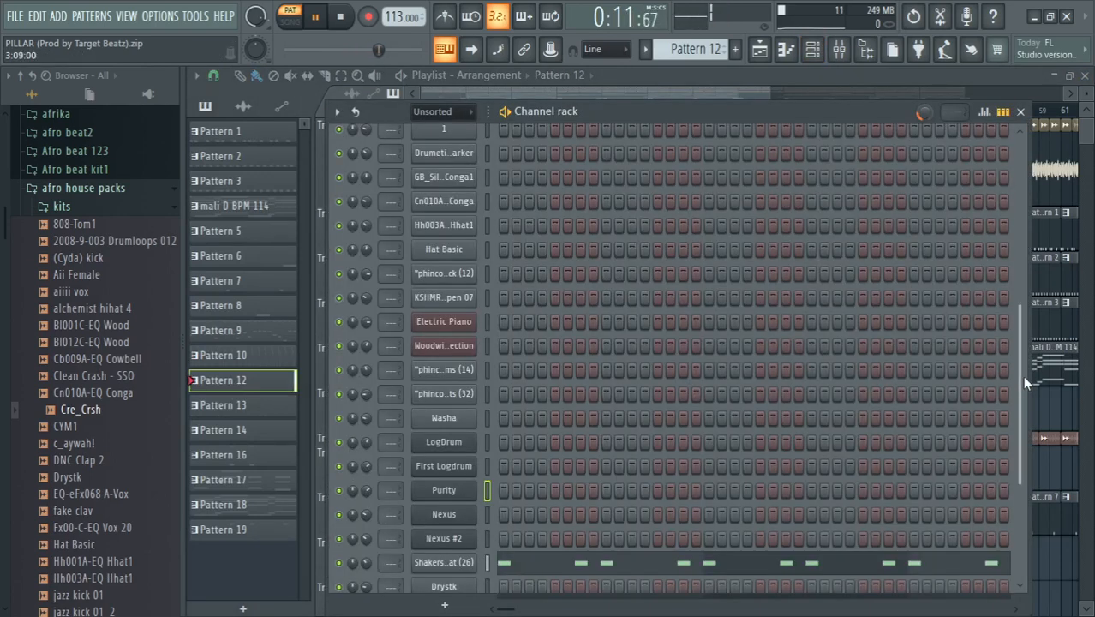
drag(1019, 378, 1013, 453)
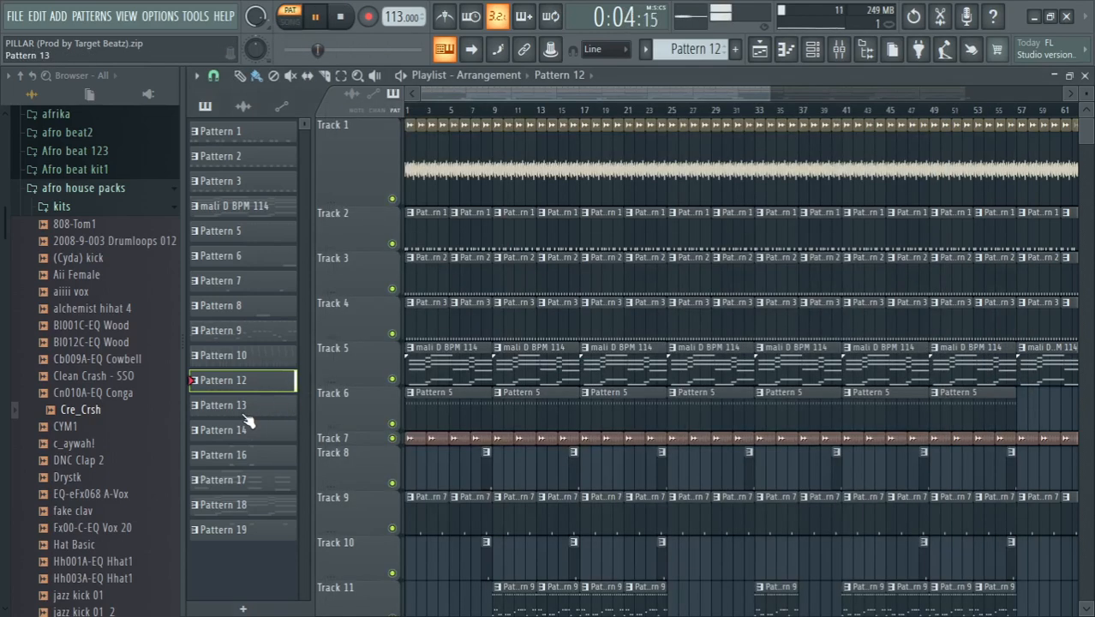
Play Pattern 13 and examine its Drystk channel's sample settings and piano-roll notes, closing each window after viewing.
click(244, 413)
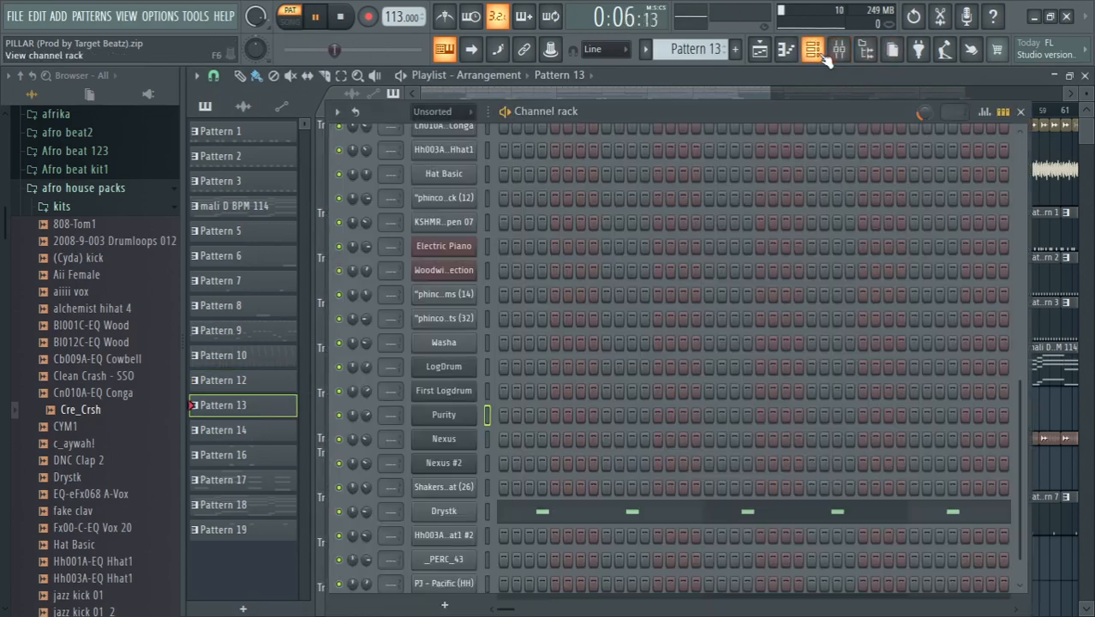
click(814, 52)
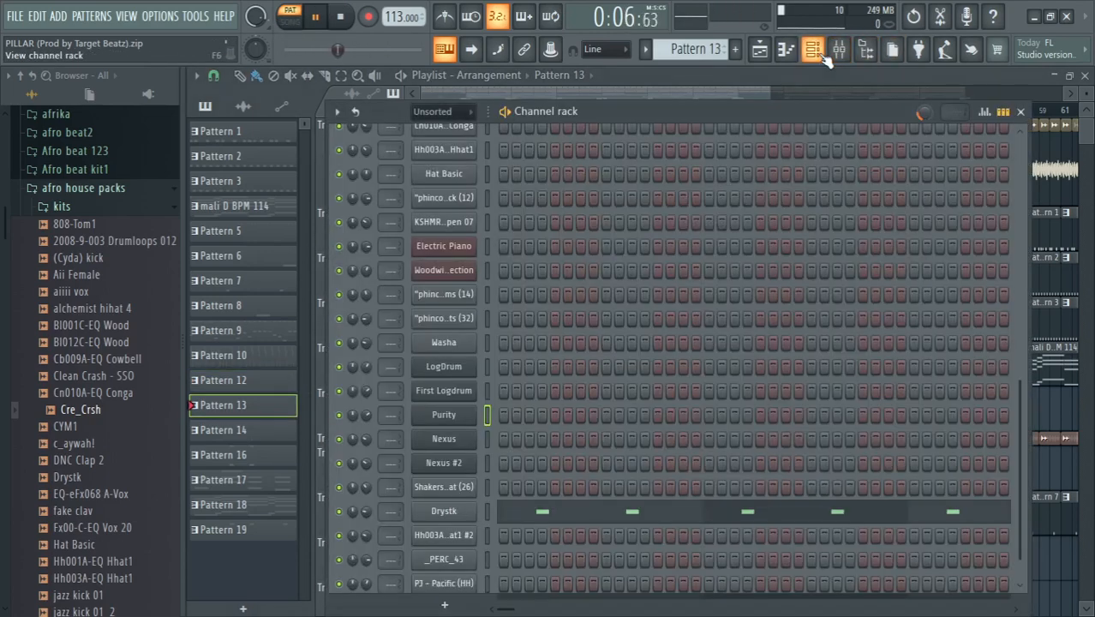
click(455, 515)
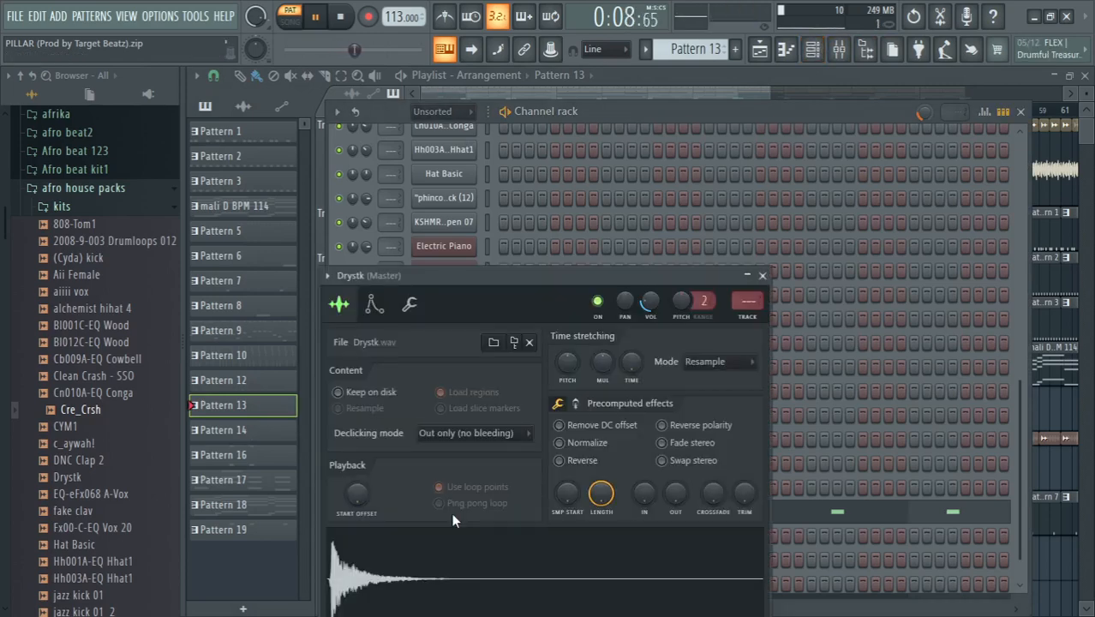
click(762, 275)
click(722, 511)
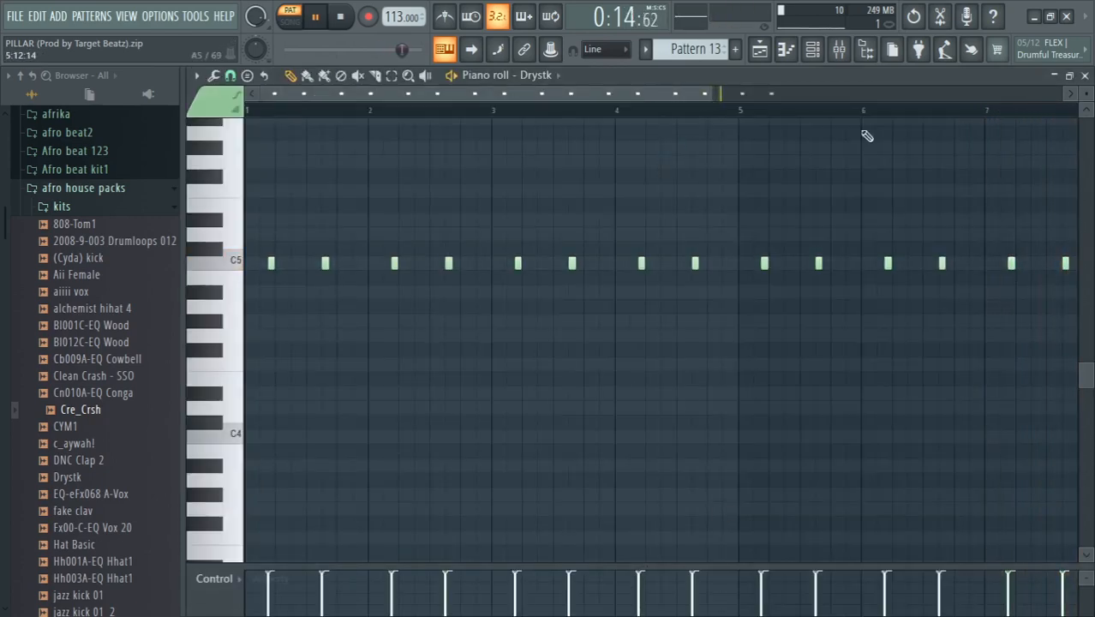
click(1084, 75)
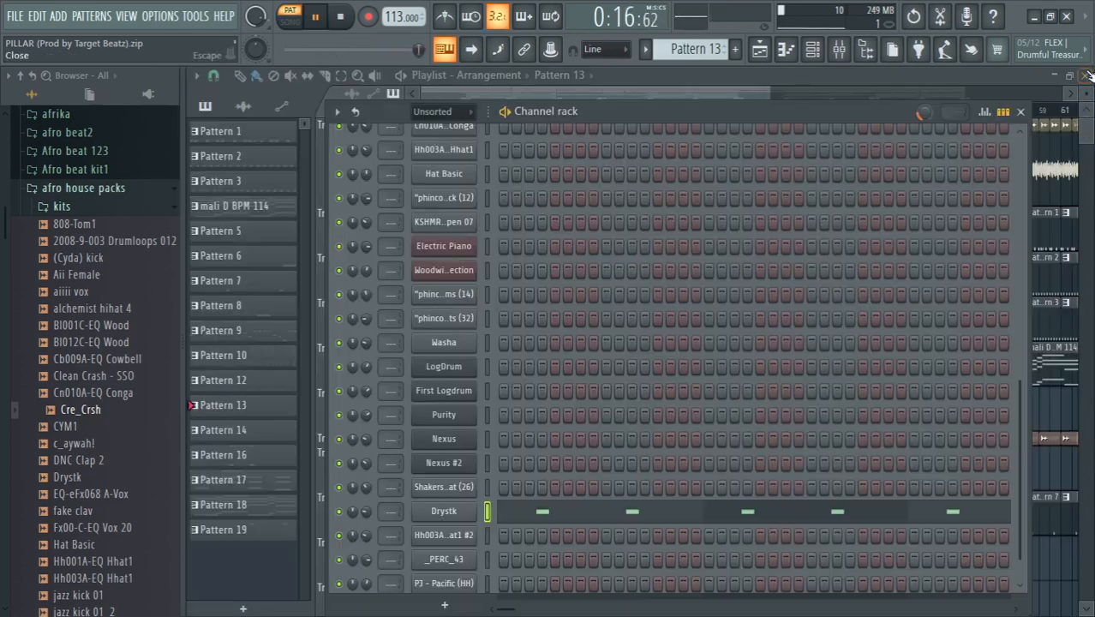
Play Pattern 14 and examine its Hh003A-EQ Hhat1 #2 notes around C6 in the piano roll, then close it.
click(249, 430)
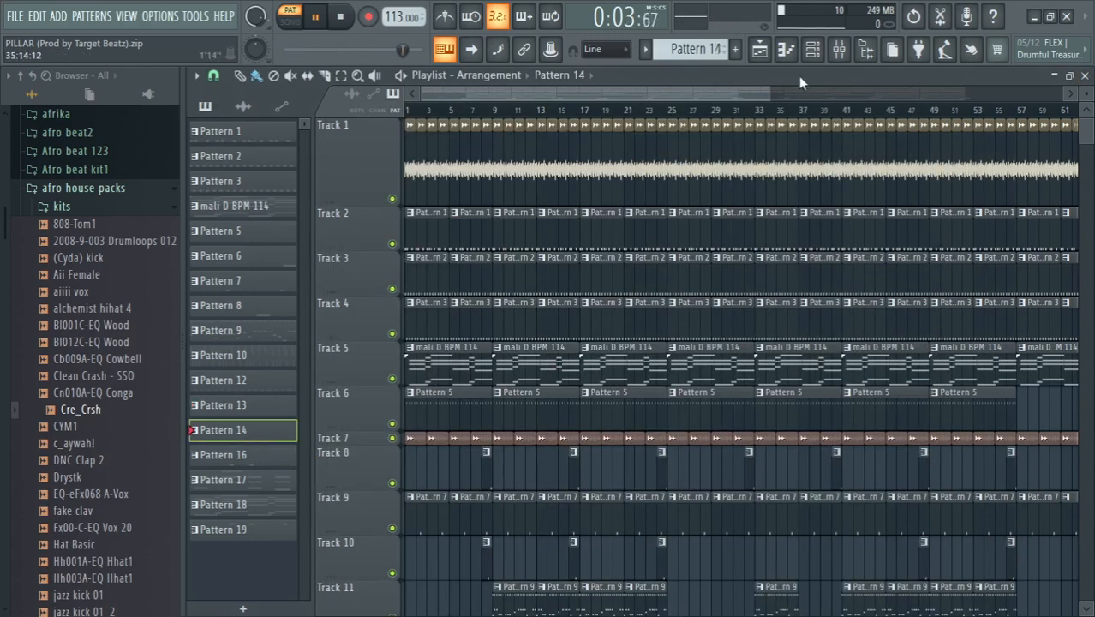
click(814, 49)
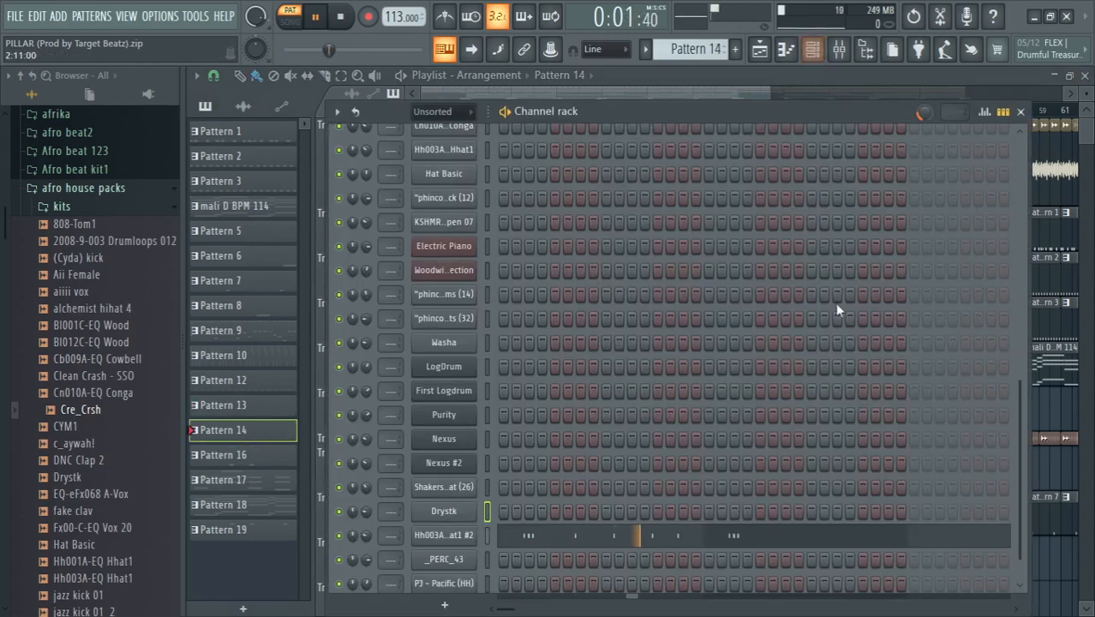
click(678, 536)
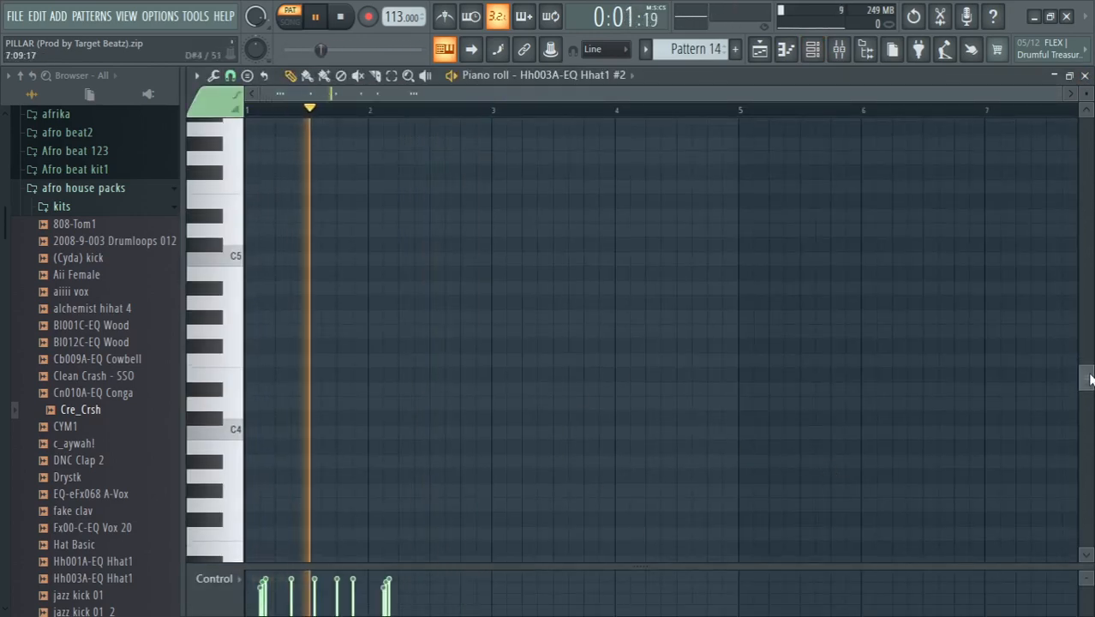
drag(1085, 374, 1085, 298)
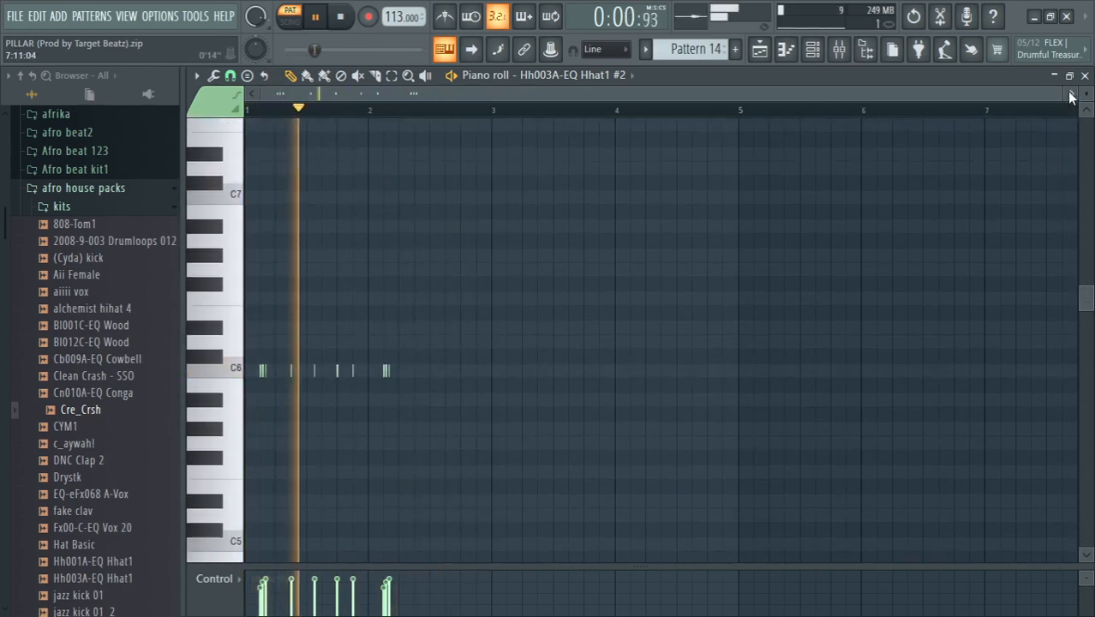
drag(1060, 97, 520, 125)
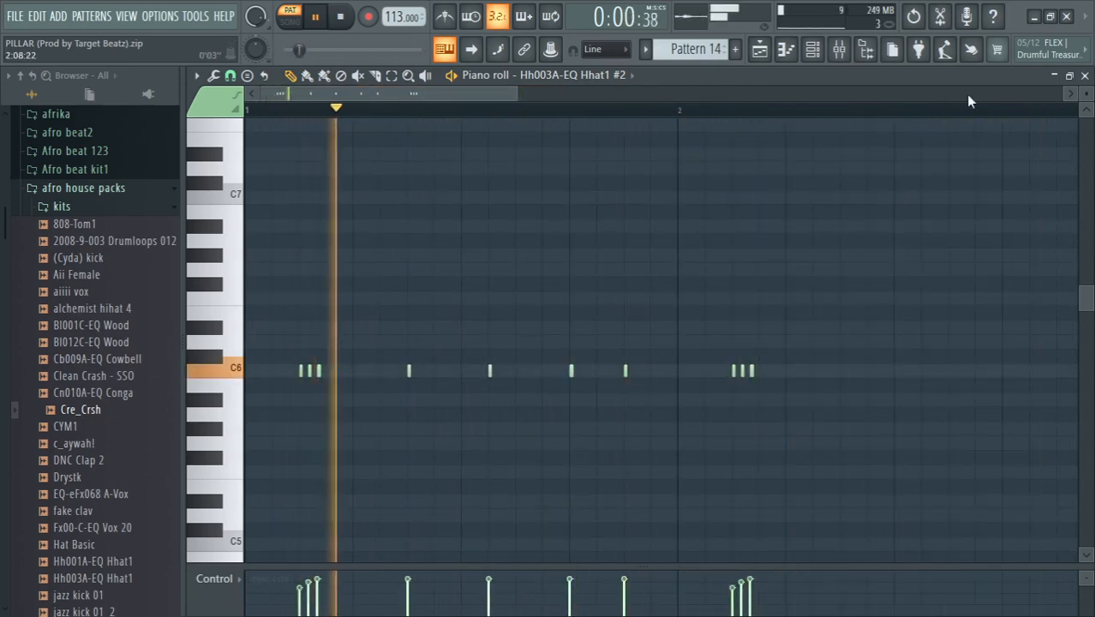
click(1084, 75)
Play Pattern 16 and examine its LogDrum notes down to B3 in the piano roll, then close it.
click(223, 455)
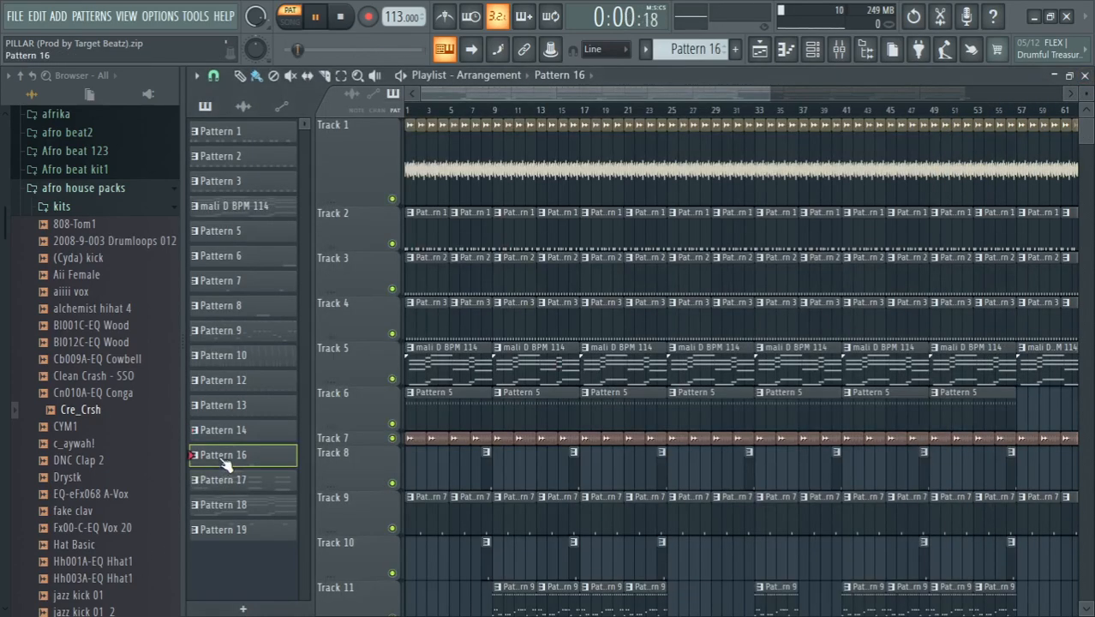
click(812, 50)
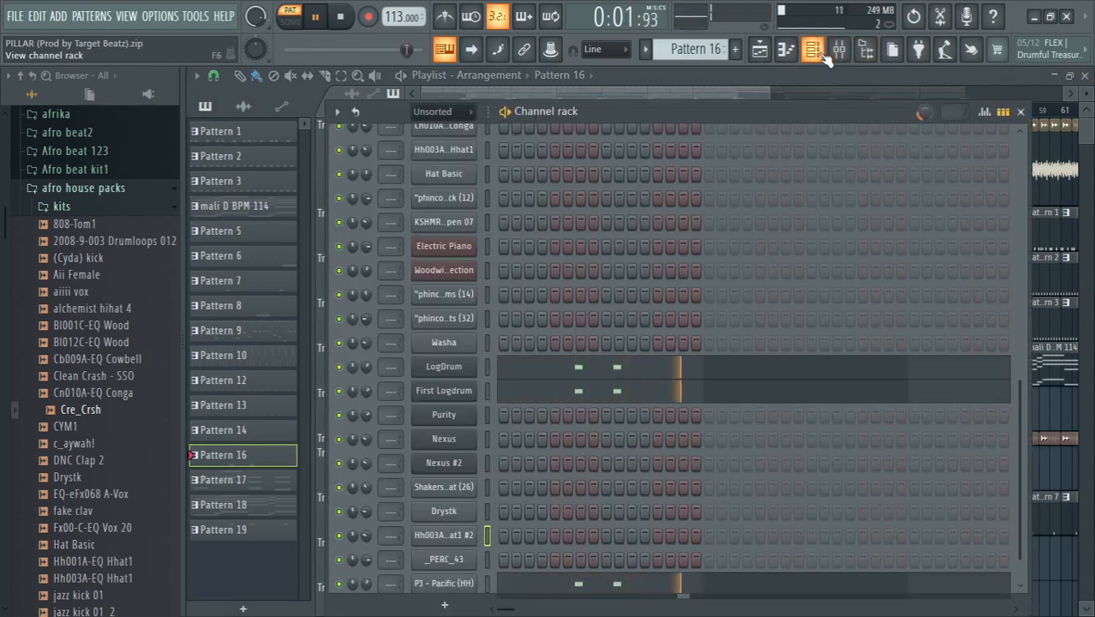
click(614, 374)
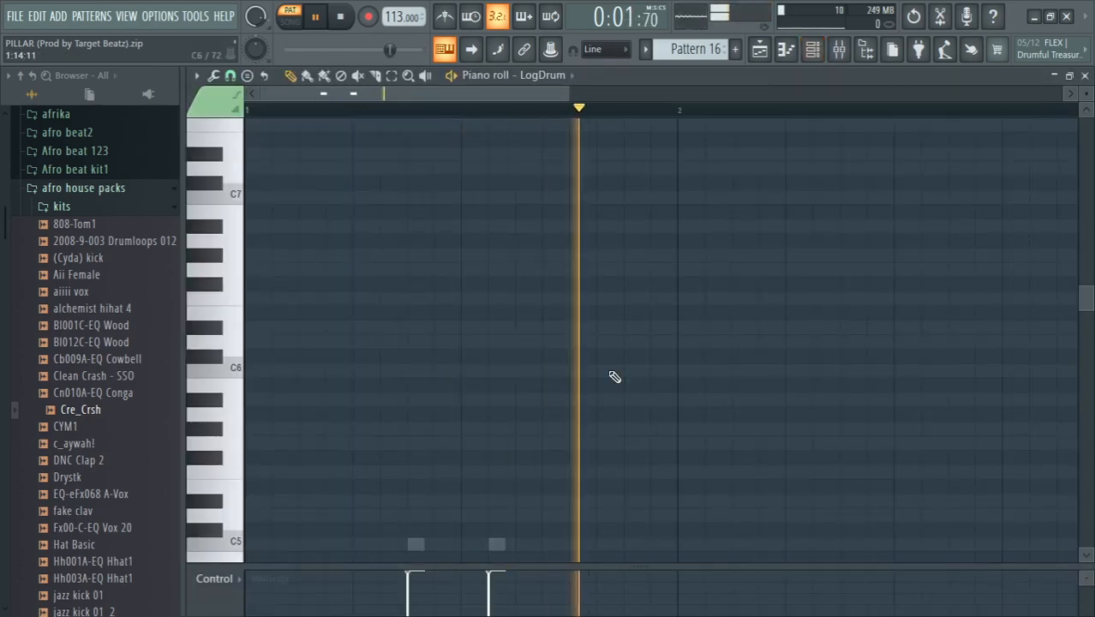
drag(1086, 298, 1085, 351)
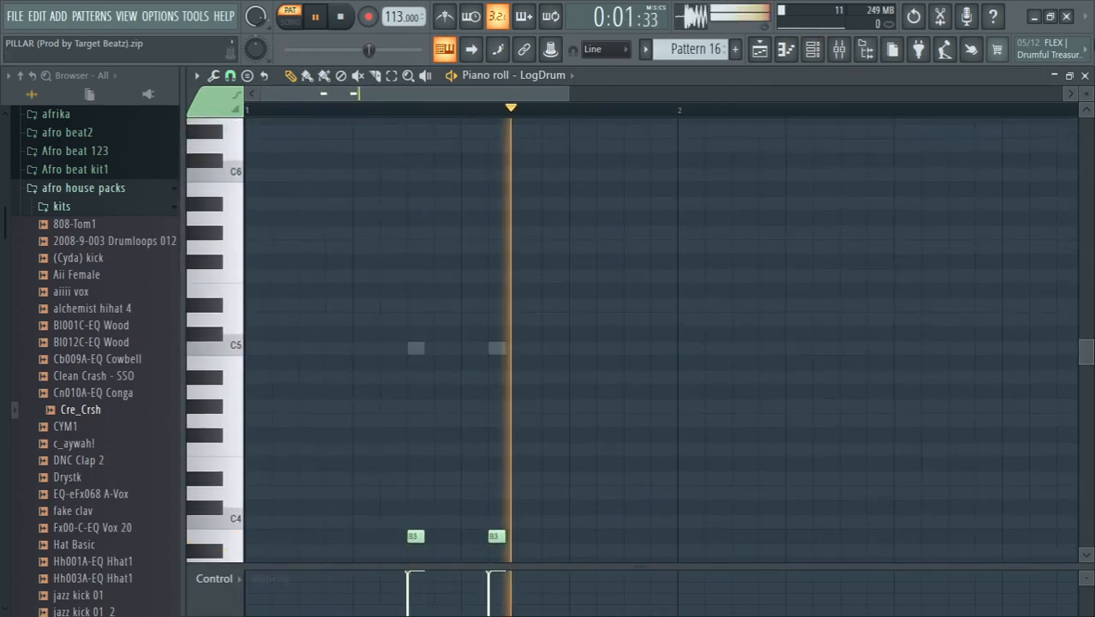
click(1085, 76)
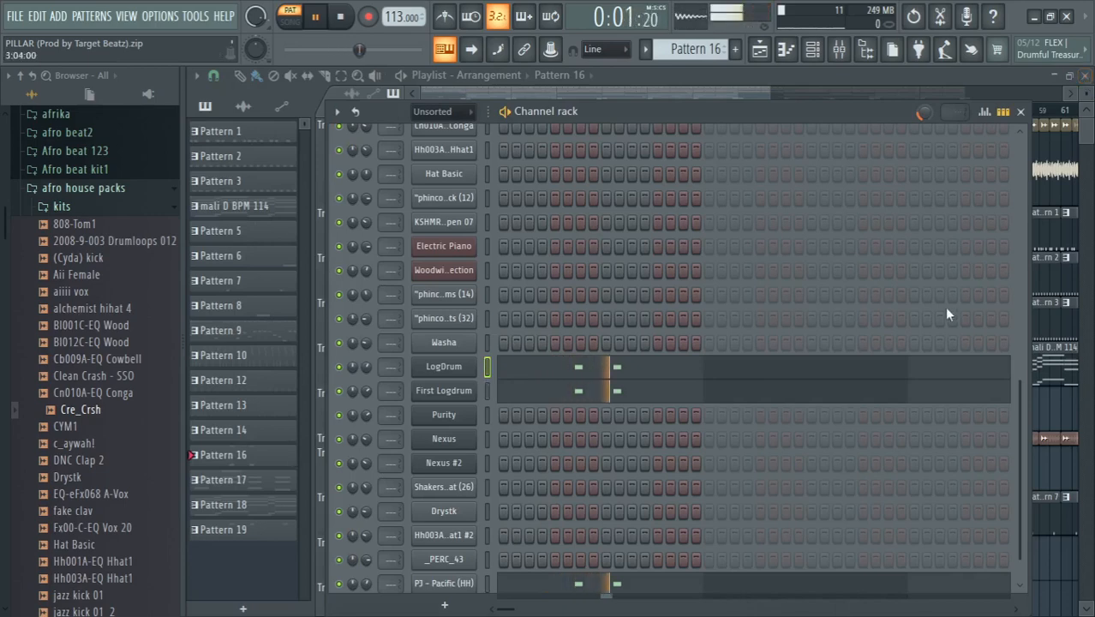
Play Pattern 17 and view the PL Orchid Drops preset in its Nexus #2 plugin, then close the plugin.
click(261, 480)
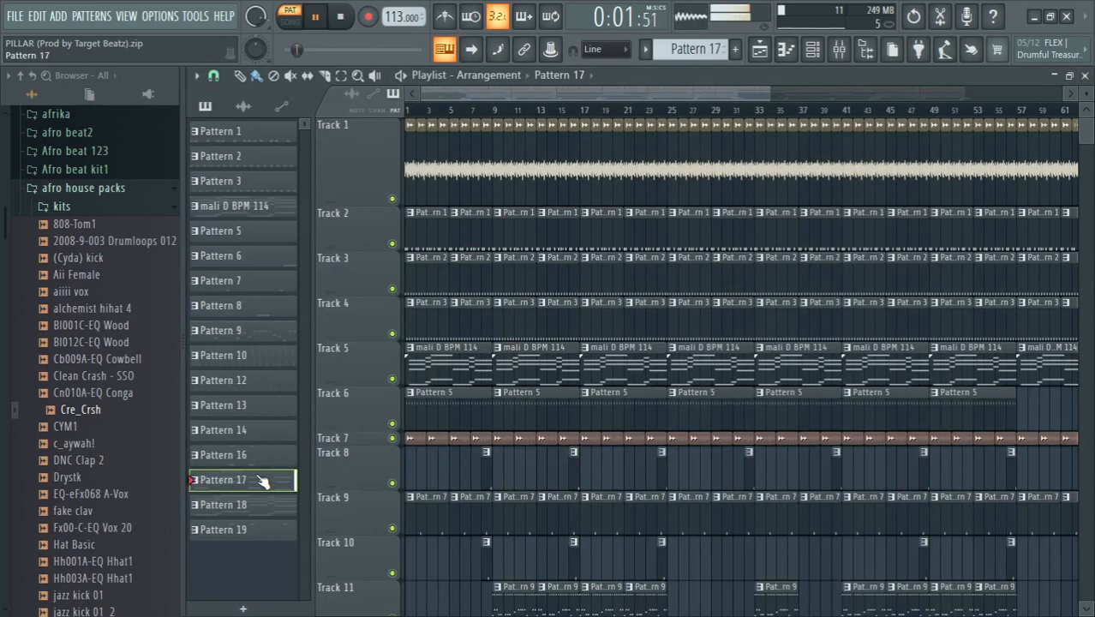
click(813, 49)
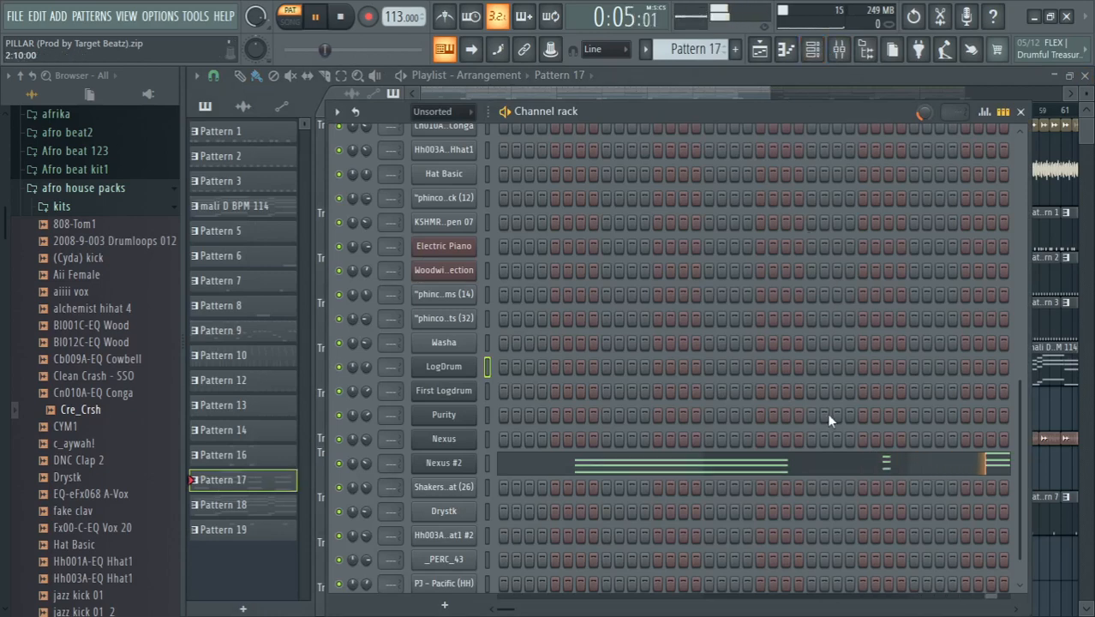
click(461, 465)
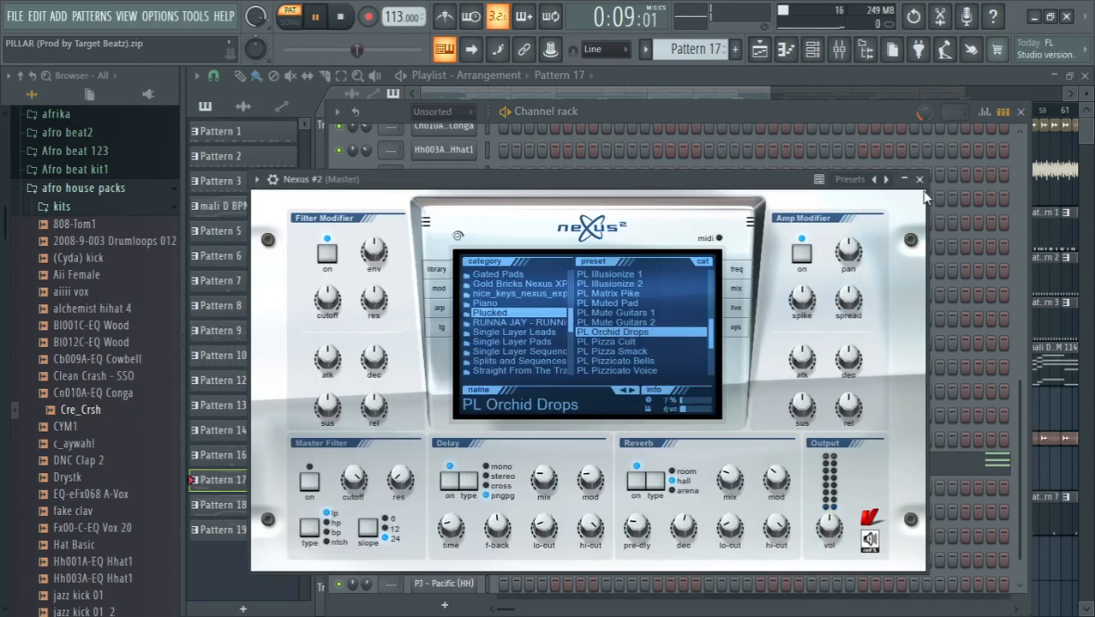
click(919, 180)
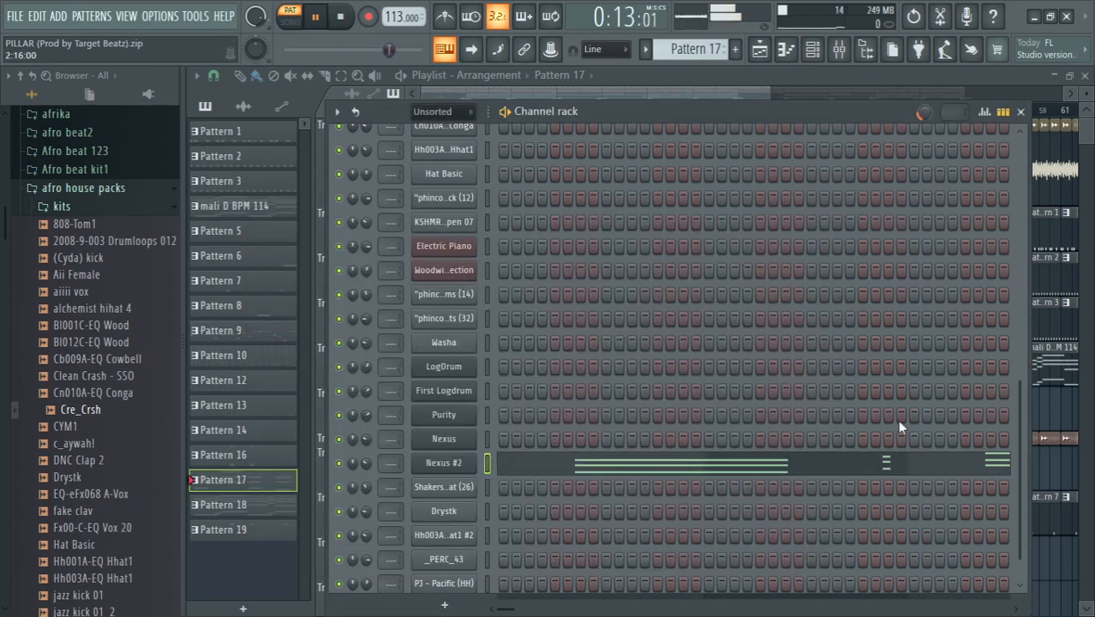
Examine the full range of Pattern 17's Nexus #2 chords in the piano roll, then close it and stop playback.
click(771, 469)
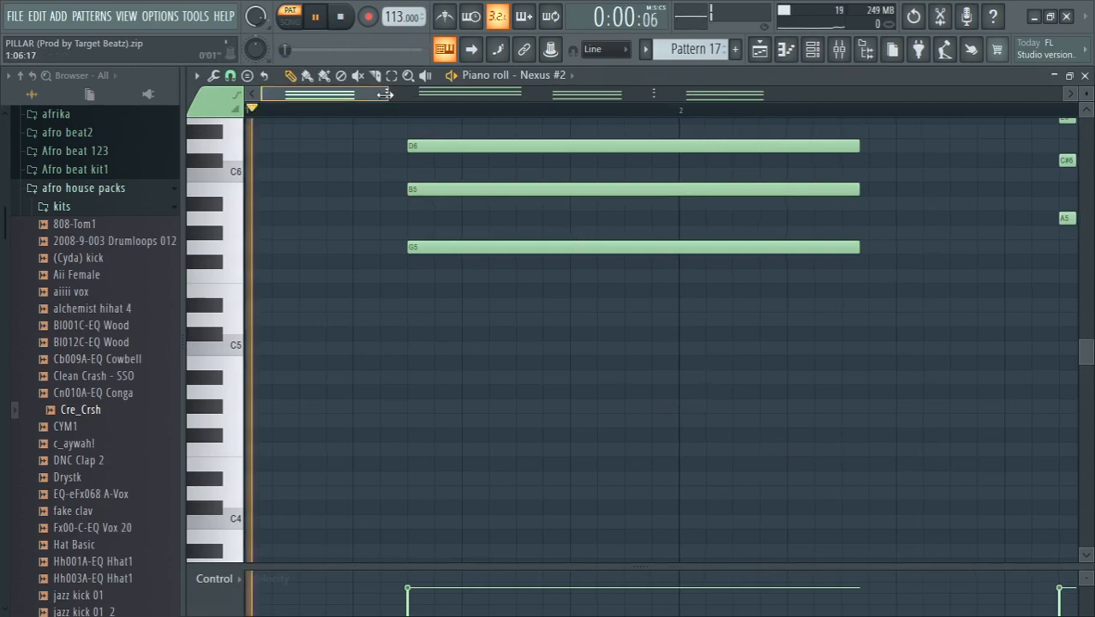
drag(384, 94, 698, 94)
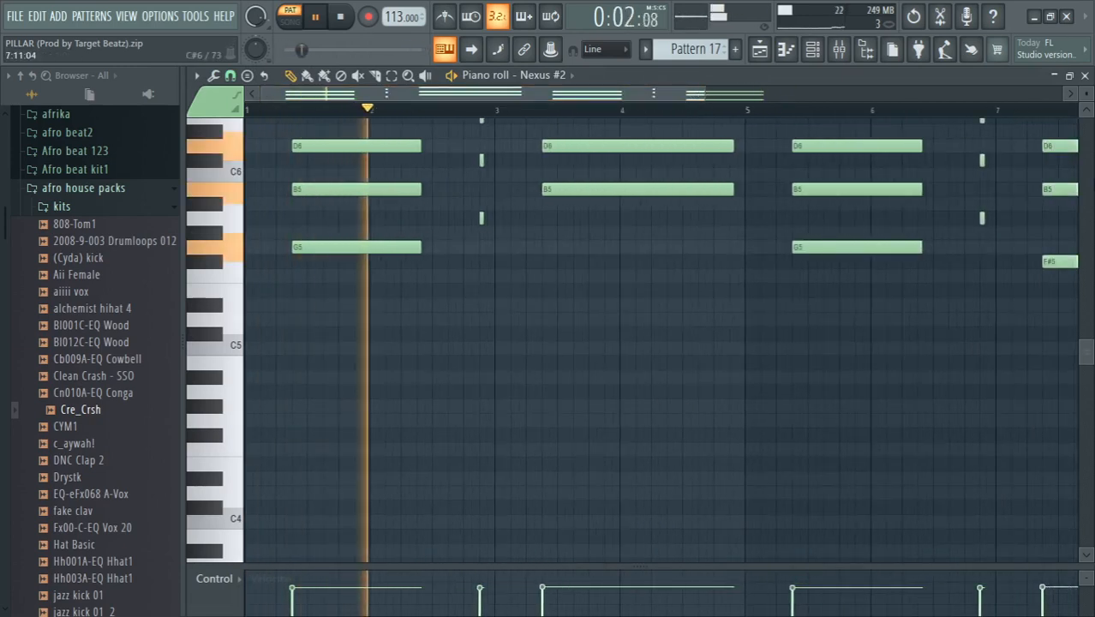
click(1087, 112)
click(1087, 111)
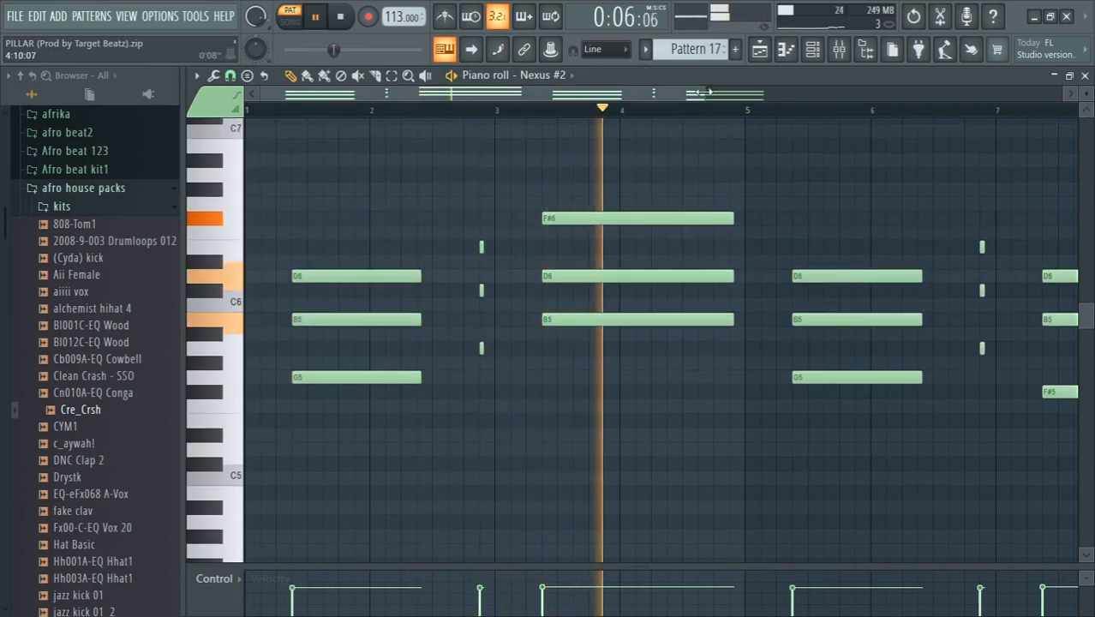
drag(699, 94, 937, 86)
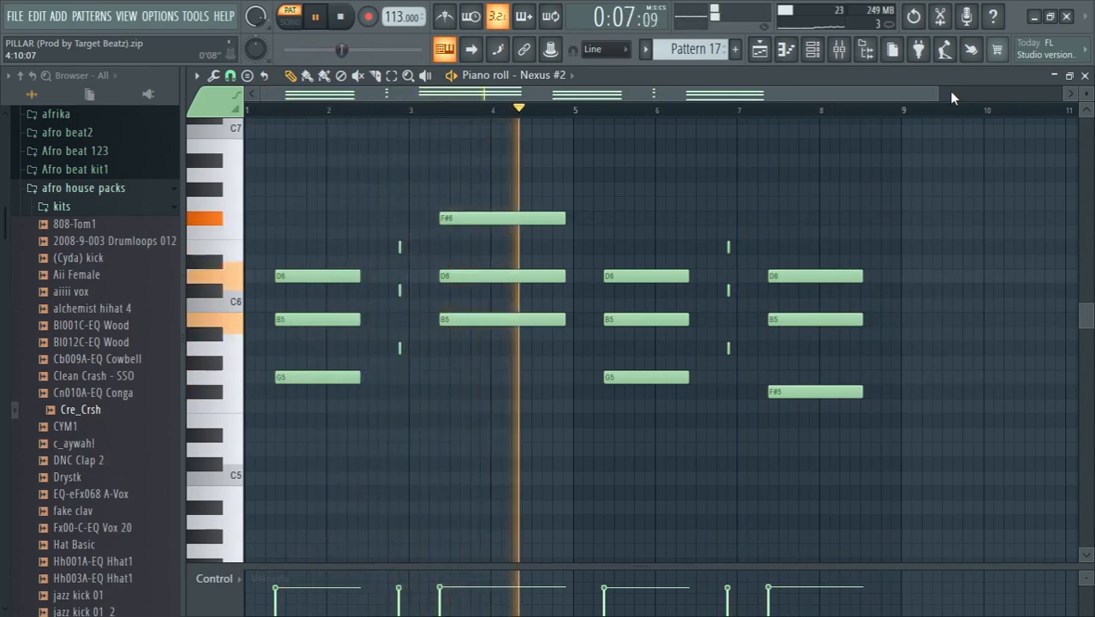
click(1084, 76)
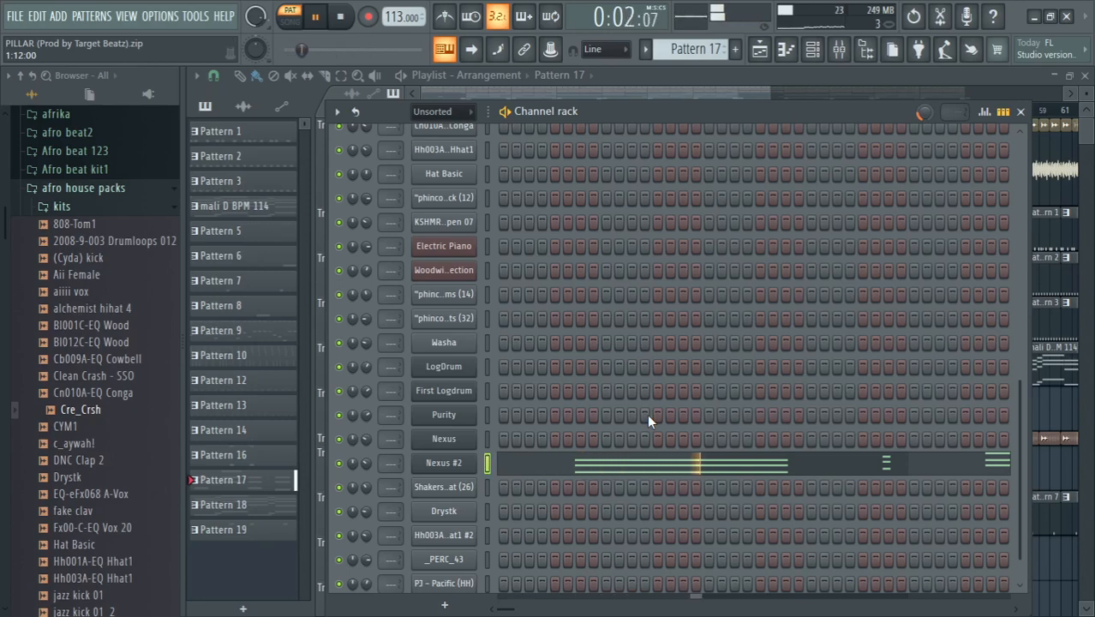
key(space)
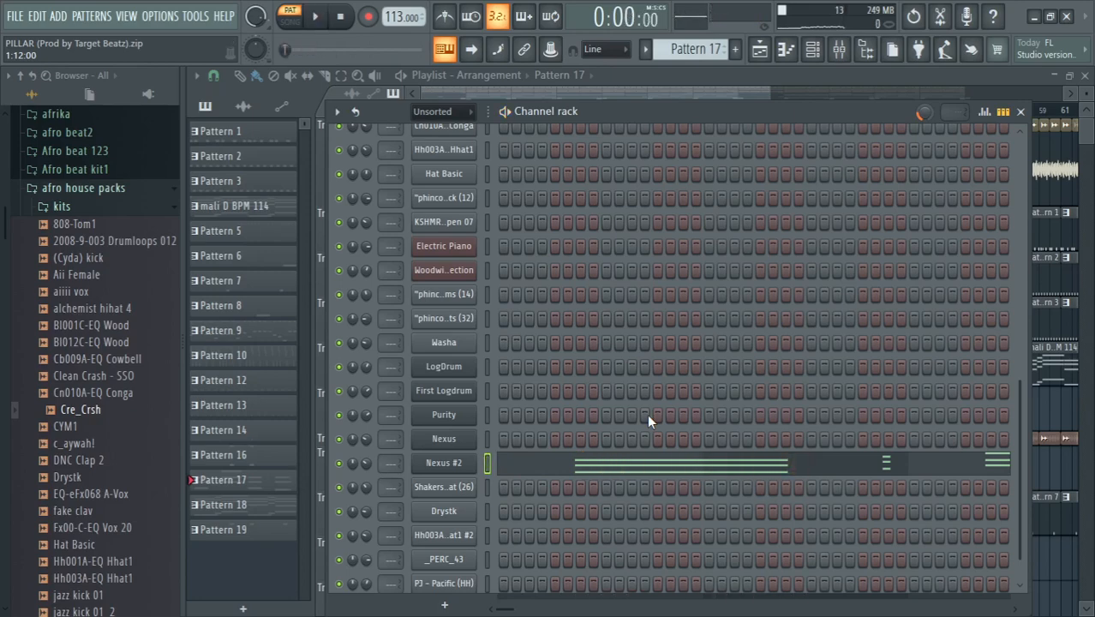
Play Pattern 18 and examine its Nexus channel's chord notes in the piano roll, then close it.
click(225, 507)
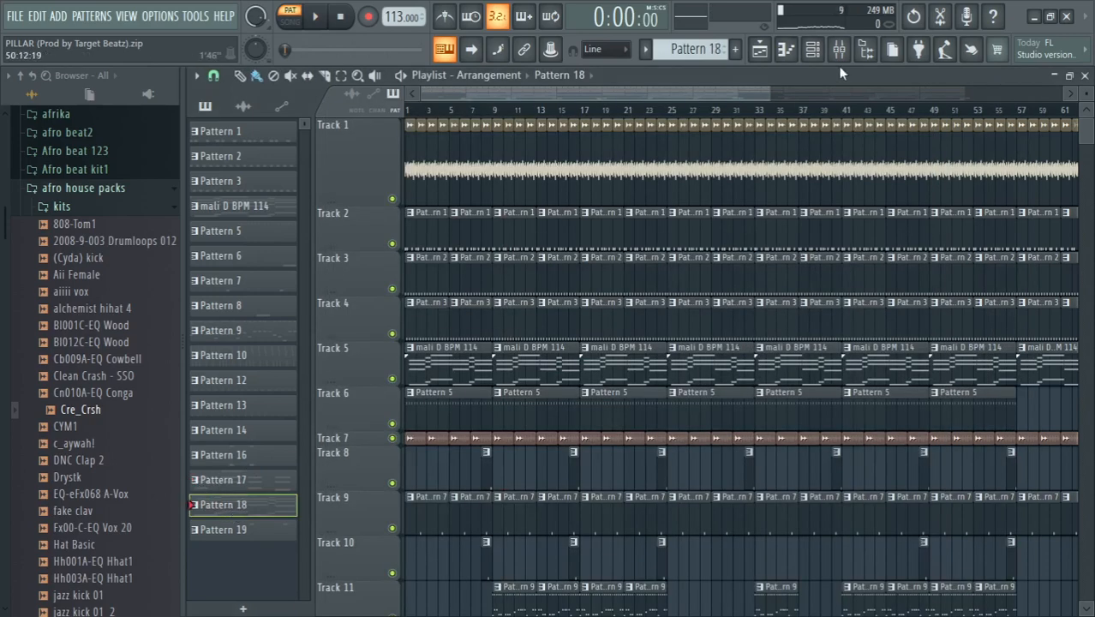
click(816, 54)
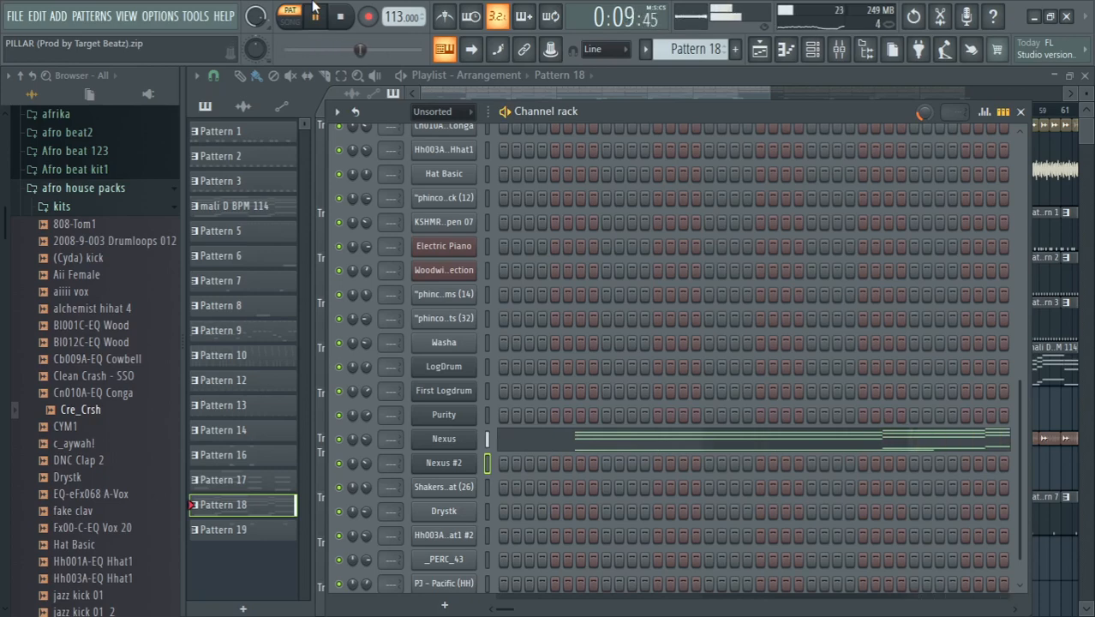
click(736, 454)
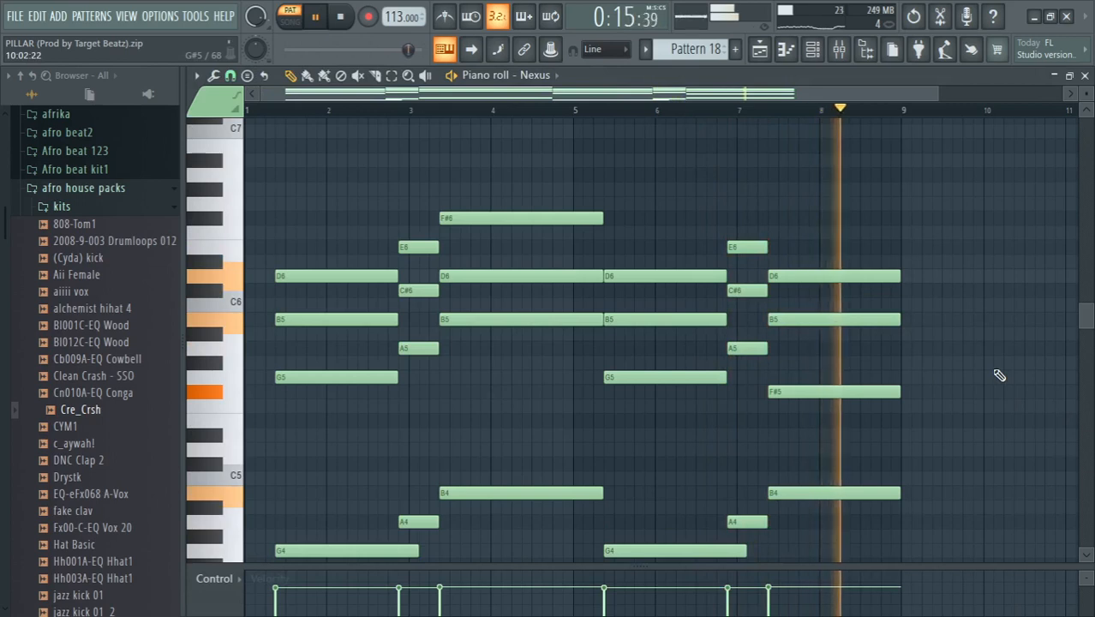
click(1085, 75)
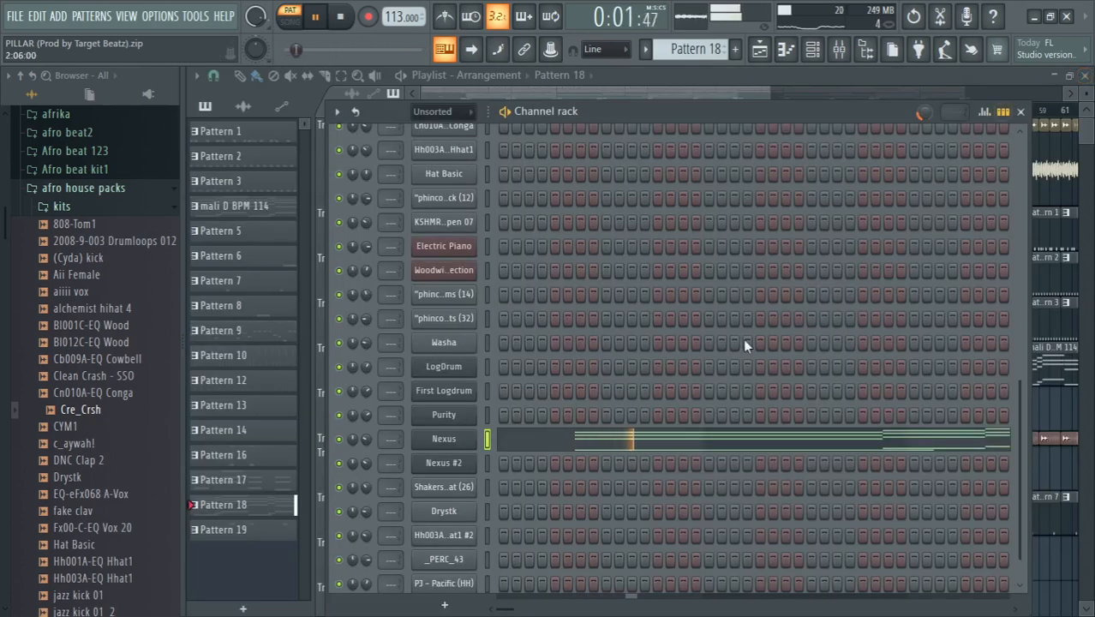
Play Pattern 19 and examine the channel rack down to its _PERC_43 channel.
key(F6)
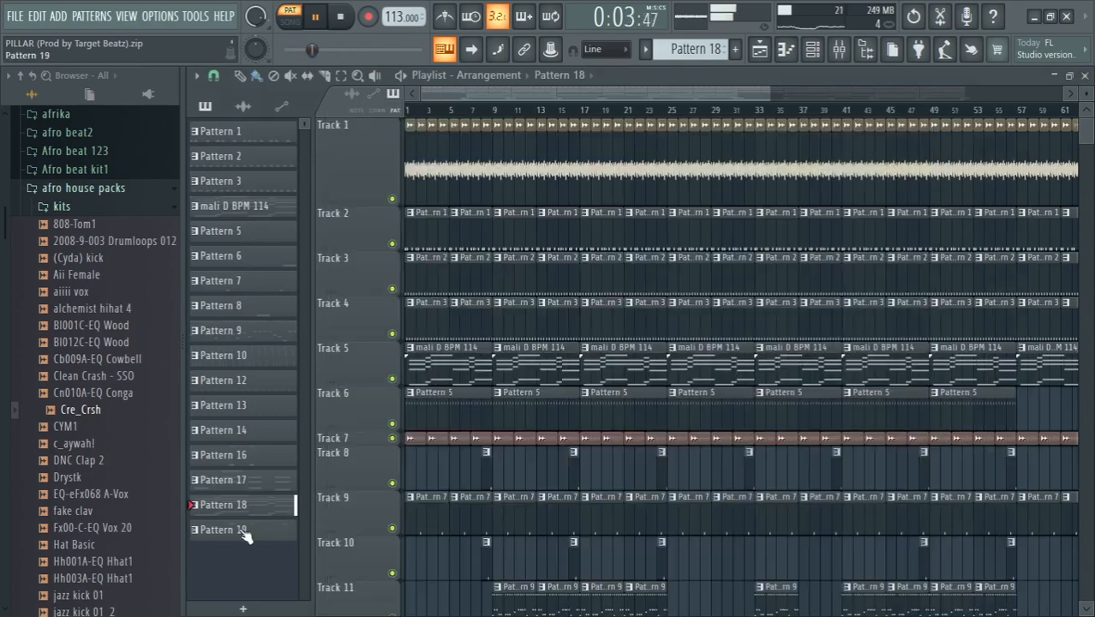
click(246, 531)
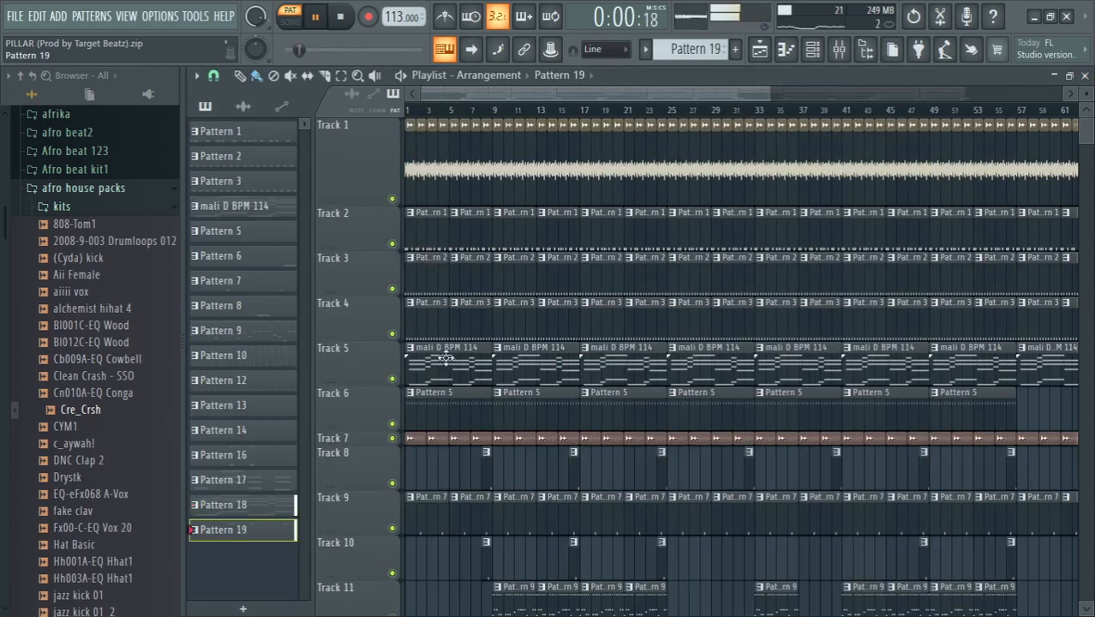
click(812, 49)
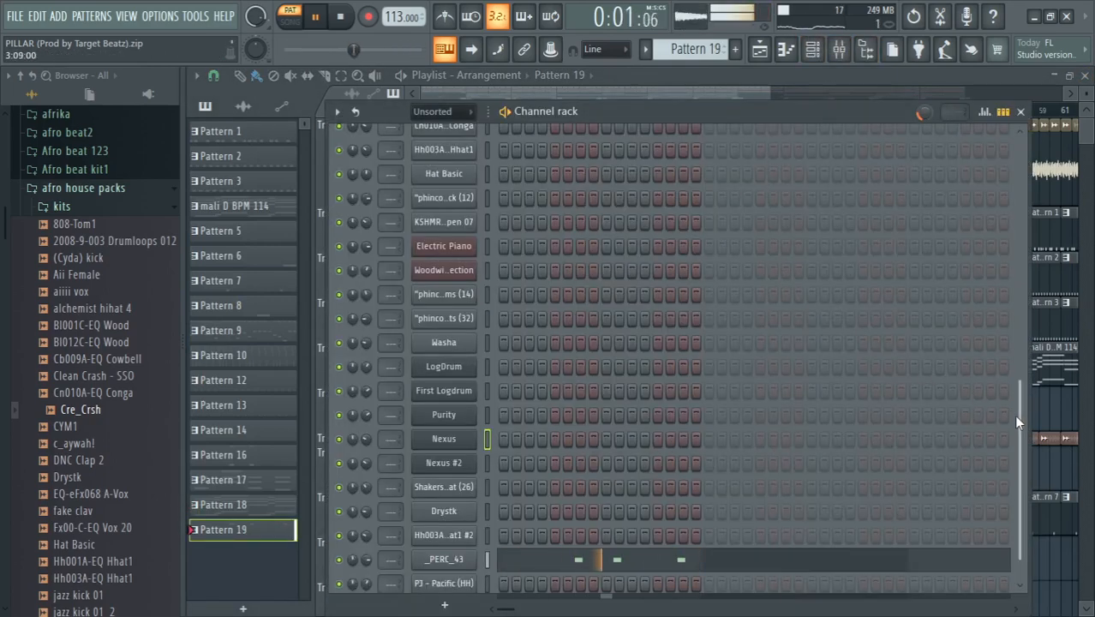
drag(1021, 415, 1021, 482)
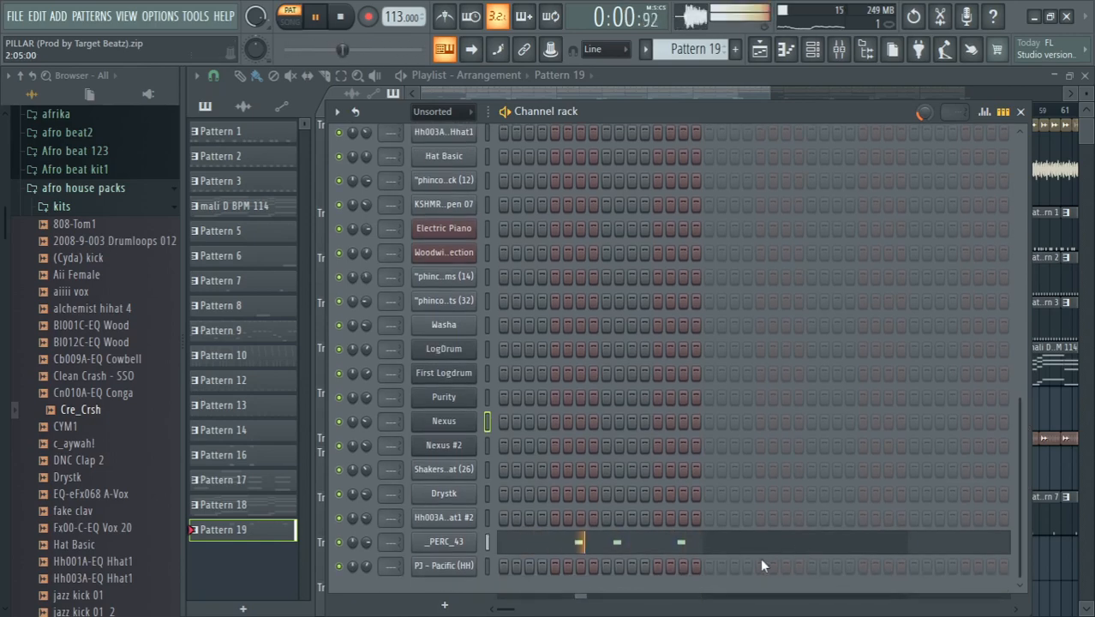
Examine Pattern 19's _PERC_43 notes closely in the piano roll, including the range below A#4, then close it.
click(656, 545)
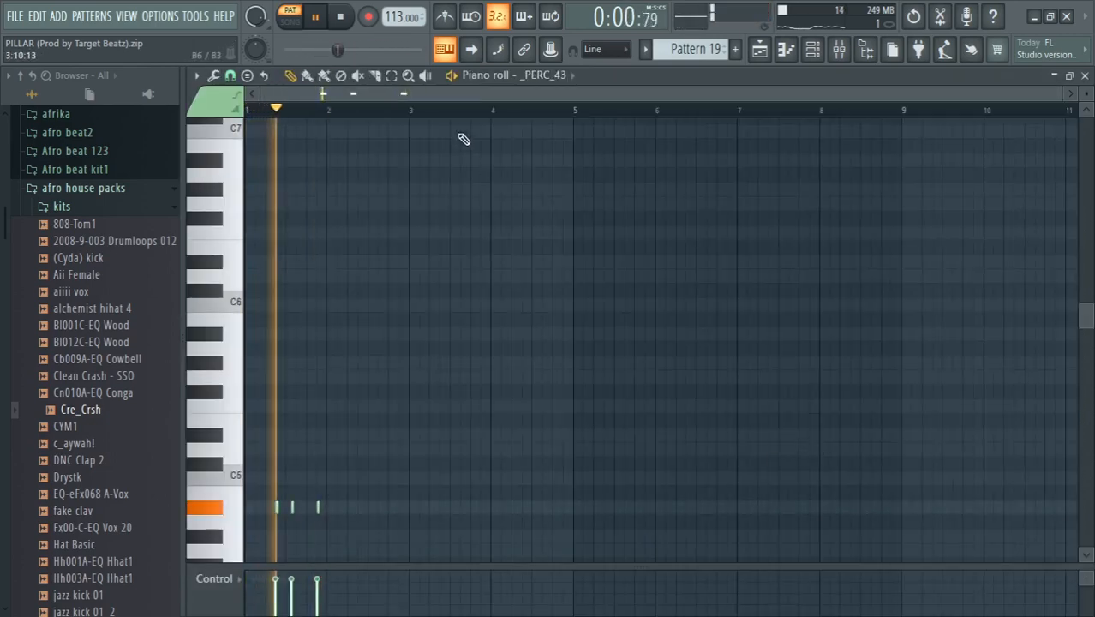
drag(1067, 92, 530, 135)
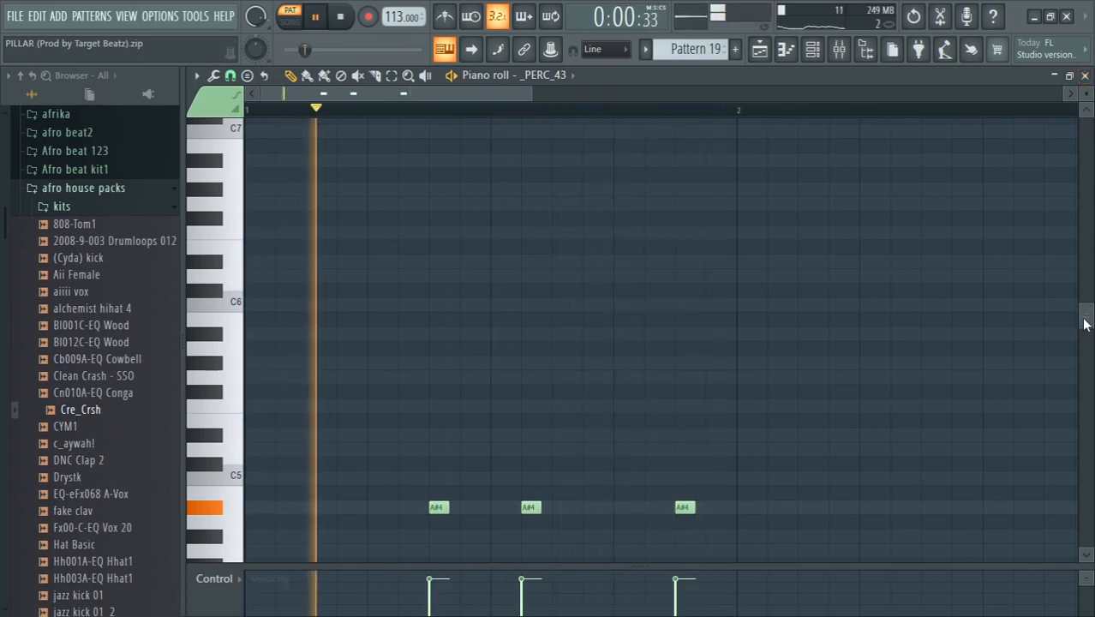
drag(1085, 314, 1088, 372)
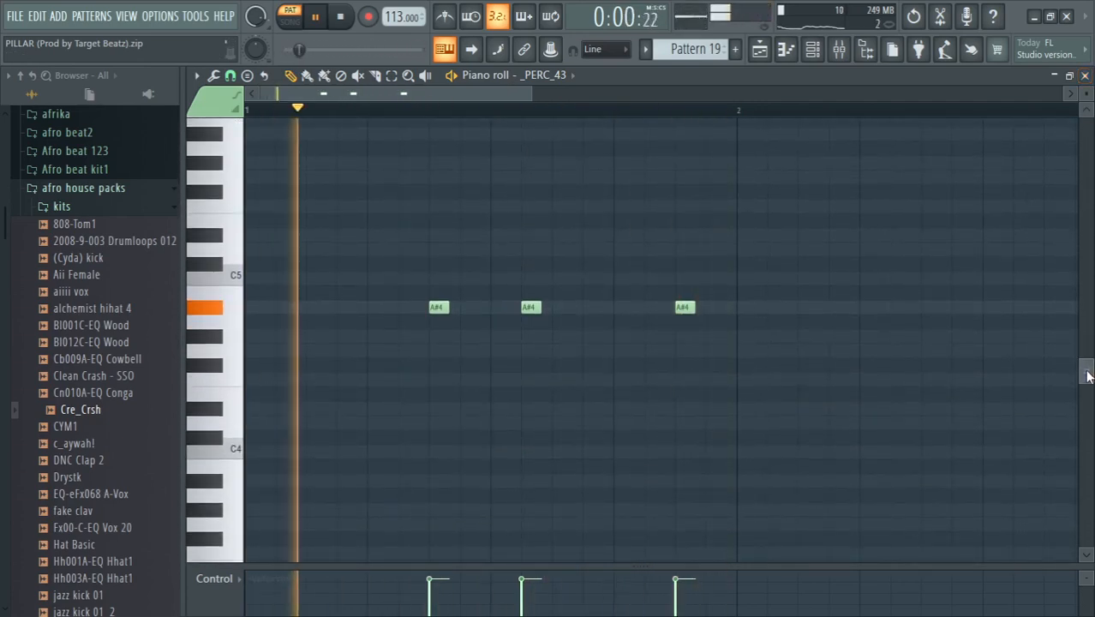
click(1084, 75)
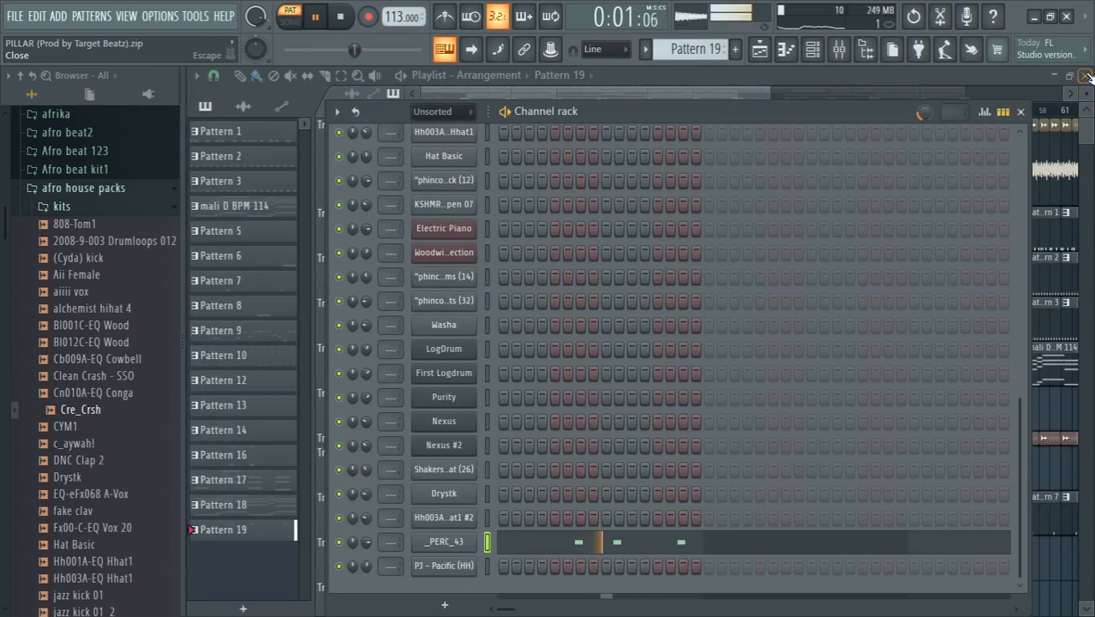
Stop the pattern, switch to song mode and play the full arrangement, examining its playlist tracks down to Track 21.
click(1020, 111)
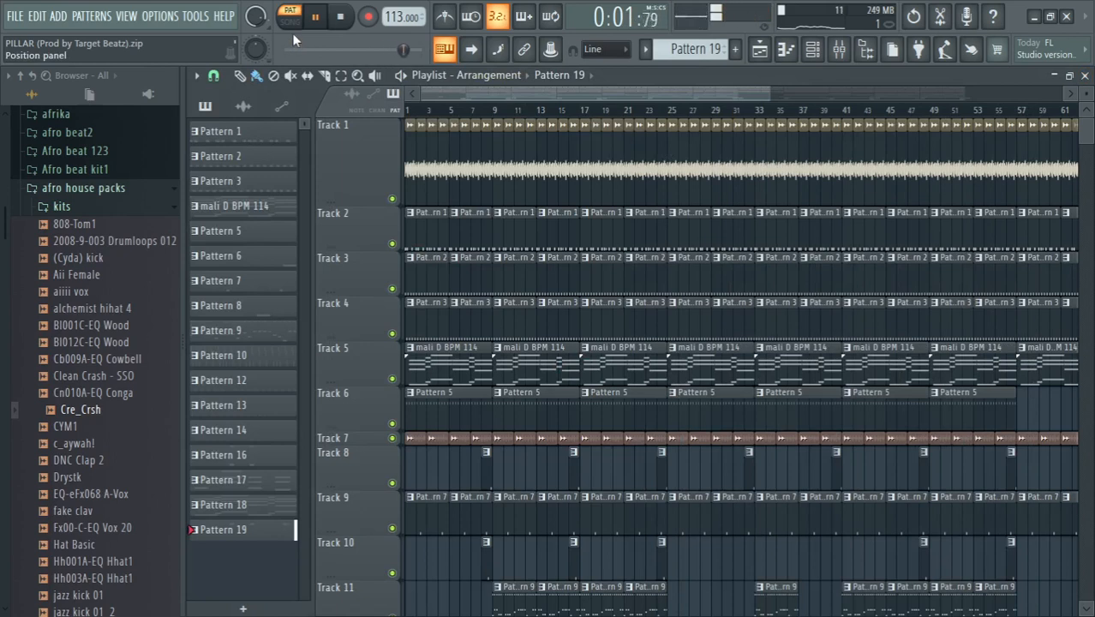
key(space)
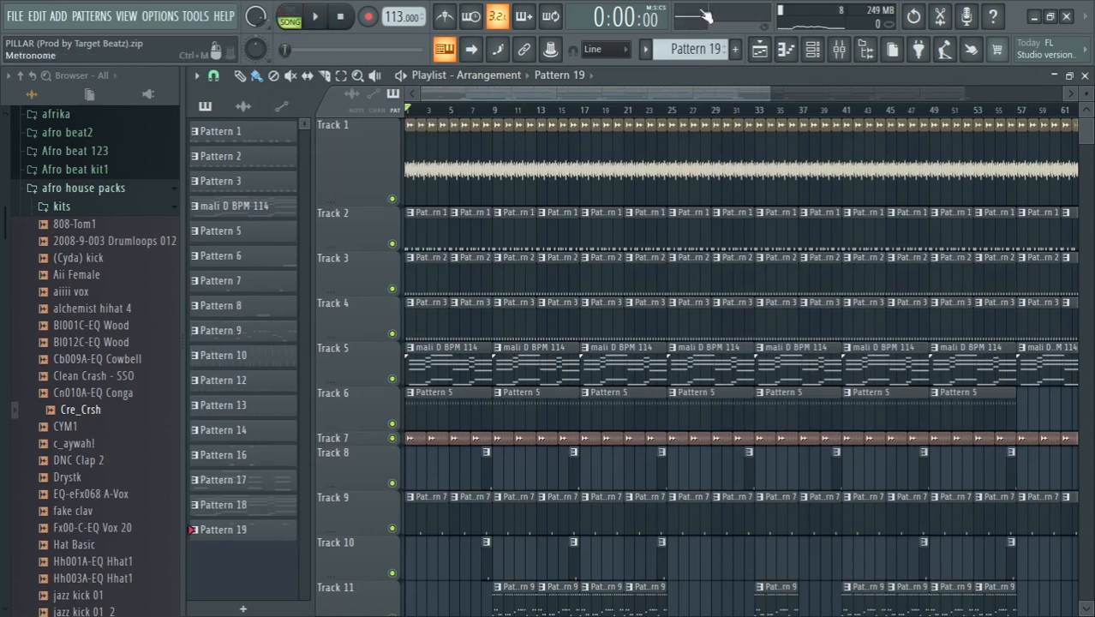
click(812, 50)
drag(770, 97, 492, 104)
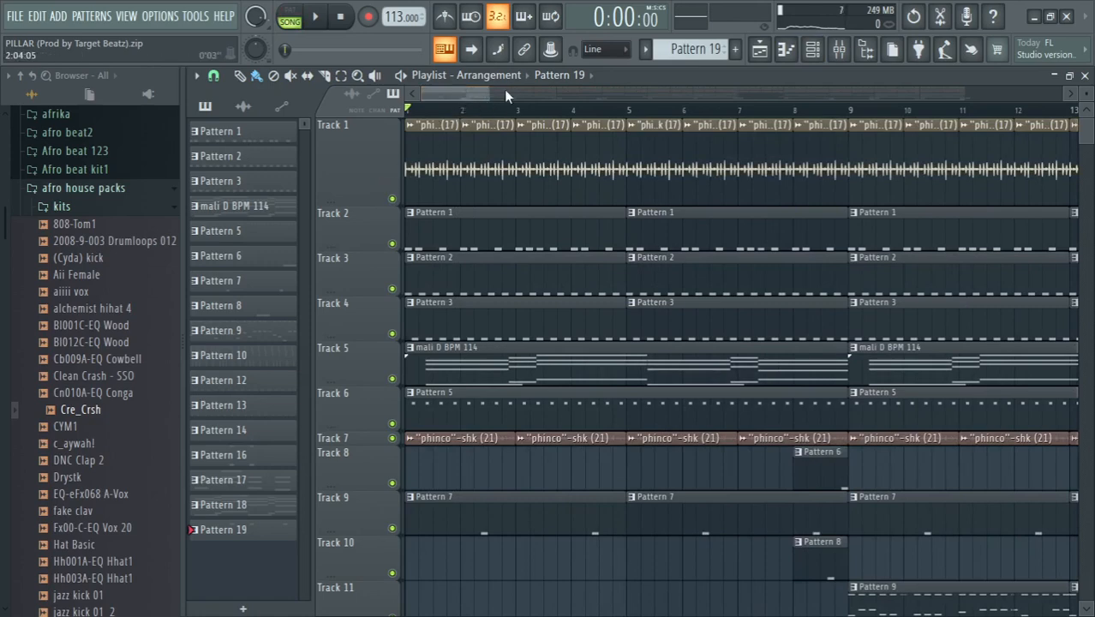
drag(485, 95, 1021, 95)
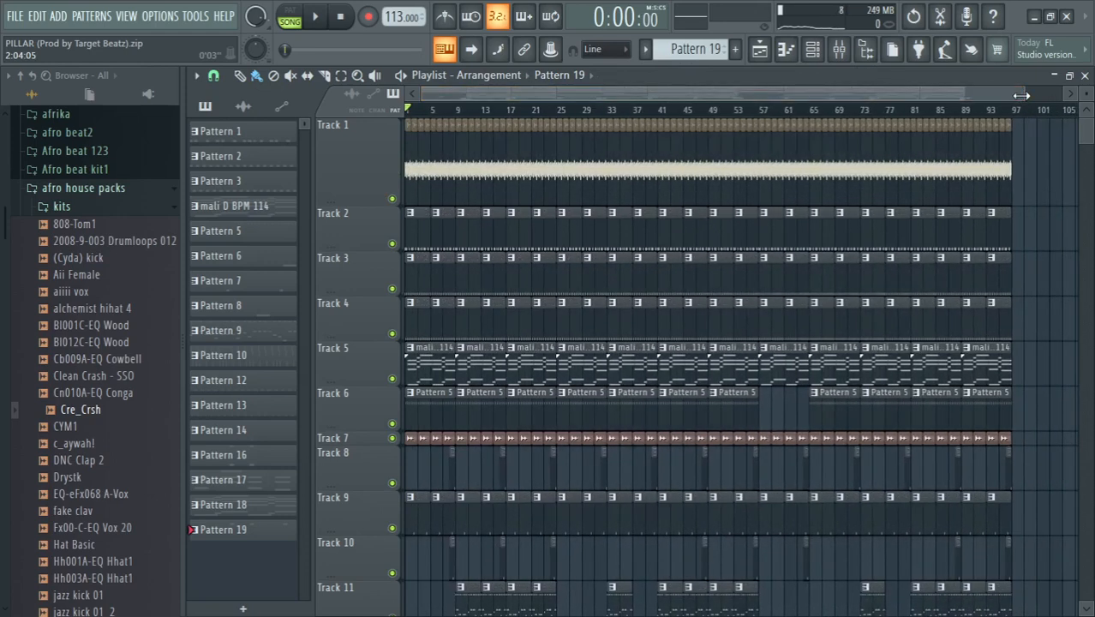
key(space)
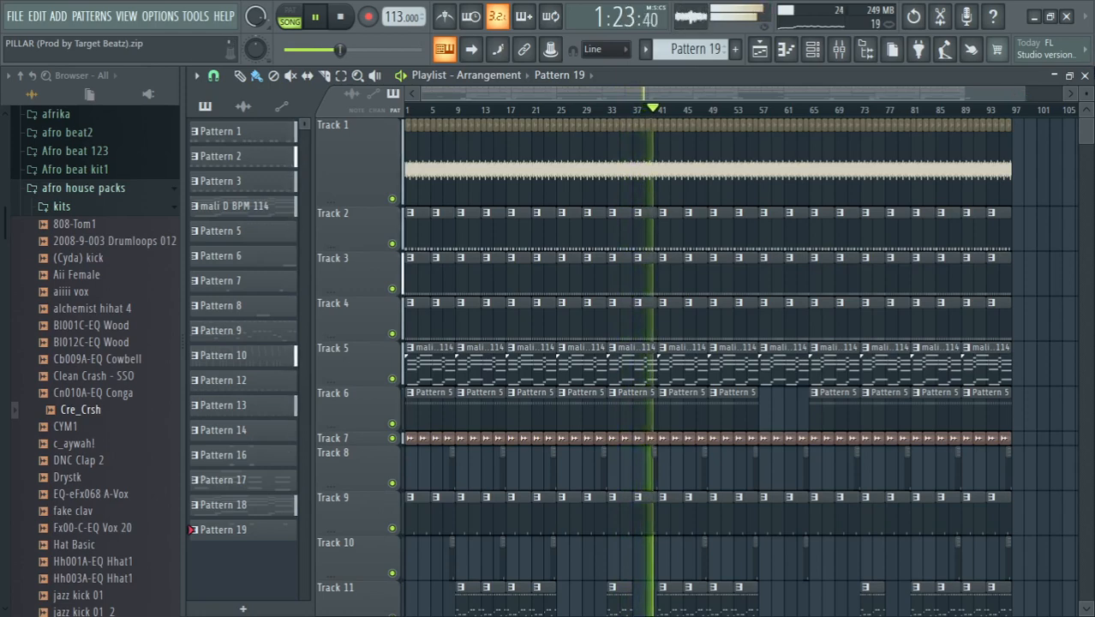
drag(1086, 131, 1086, 141)
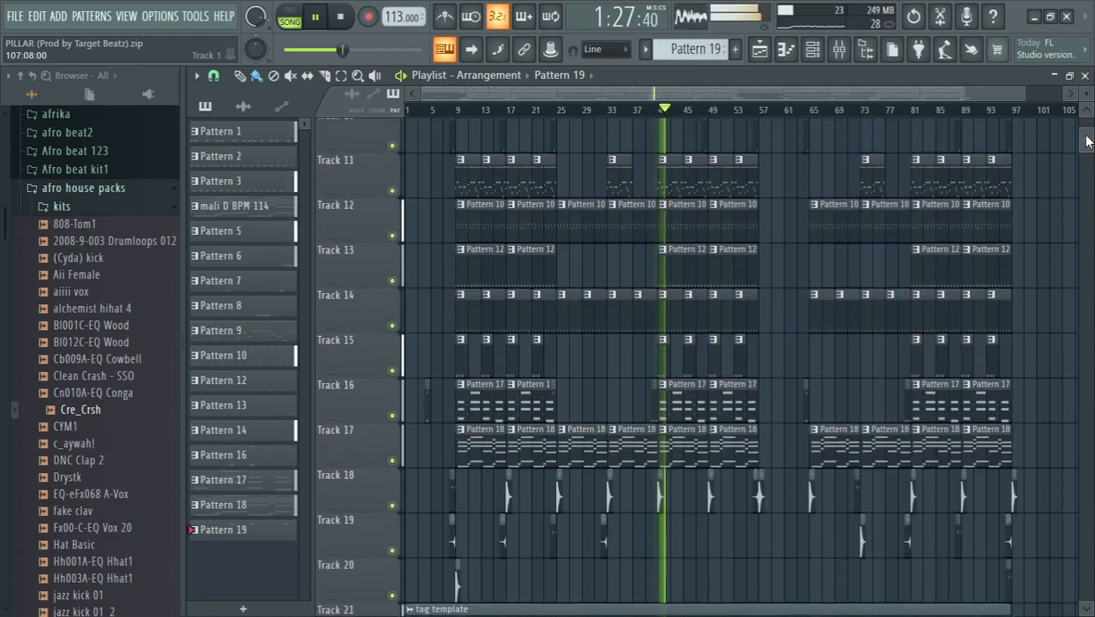